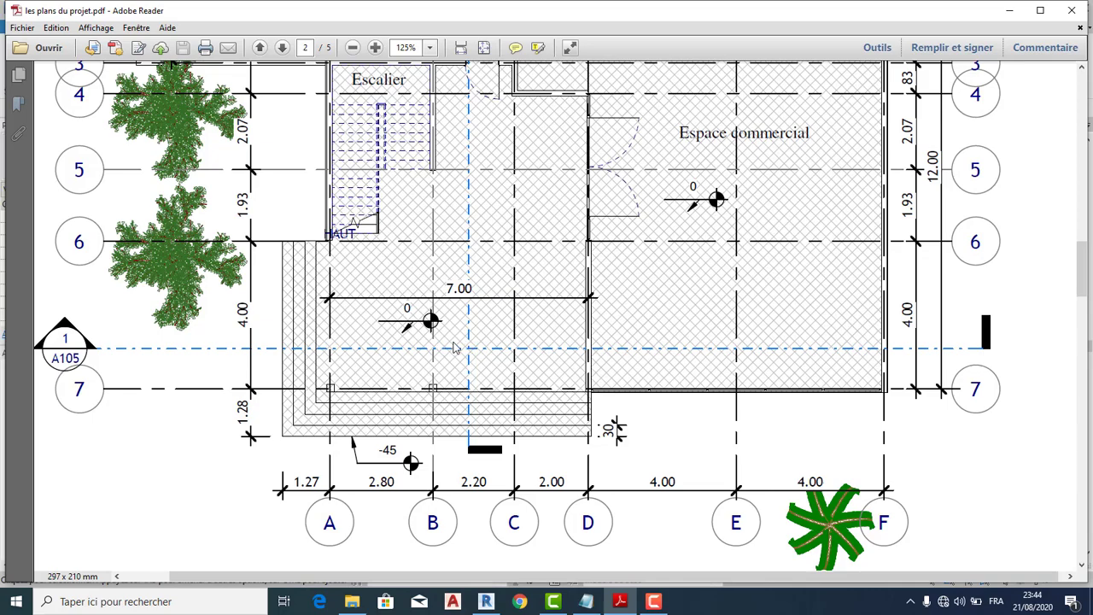
Examine the floor plans and the section Coupe 1 in the project PDF, focusing on the entrance steps and levels.
scroll(579, 381, "up", 1)
scroll(579, 380, "down", 10)
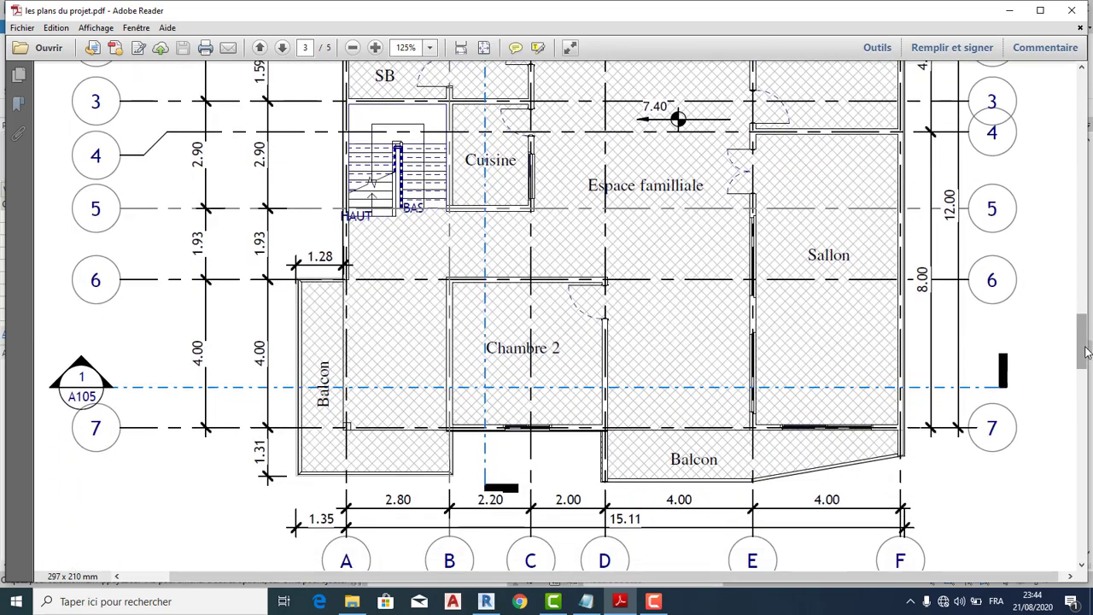
left_click_drag(1081, 337, 1023, 402)
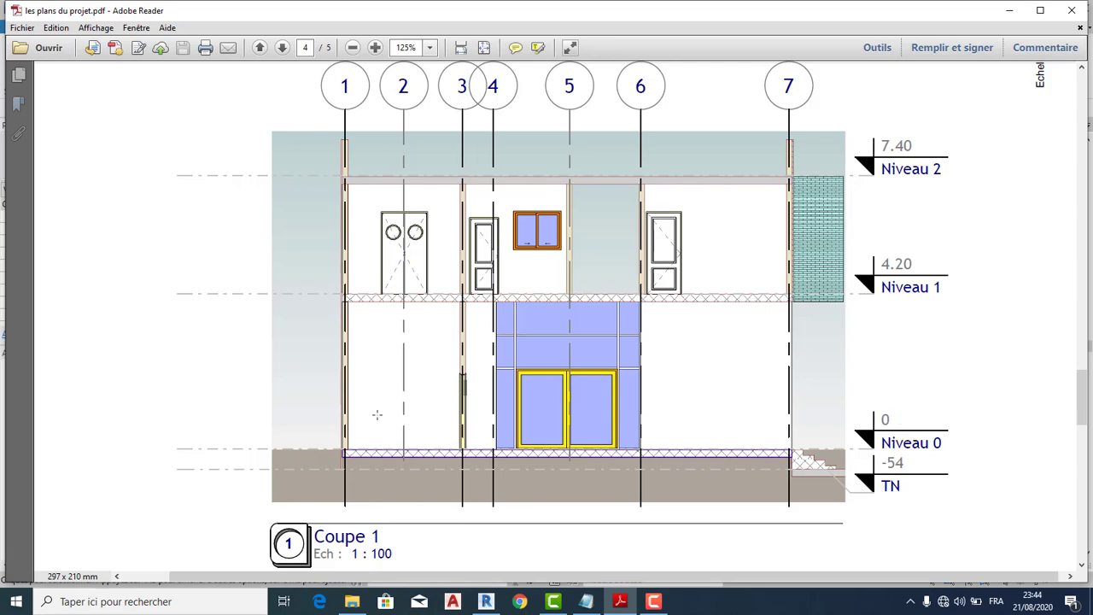
Switch to Revit, open the RDC floor plan and set its view scale to 1:50.
left_click(485, 601)
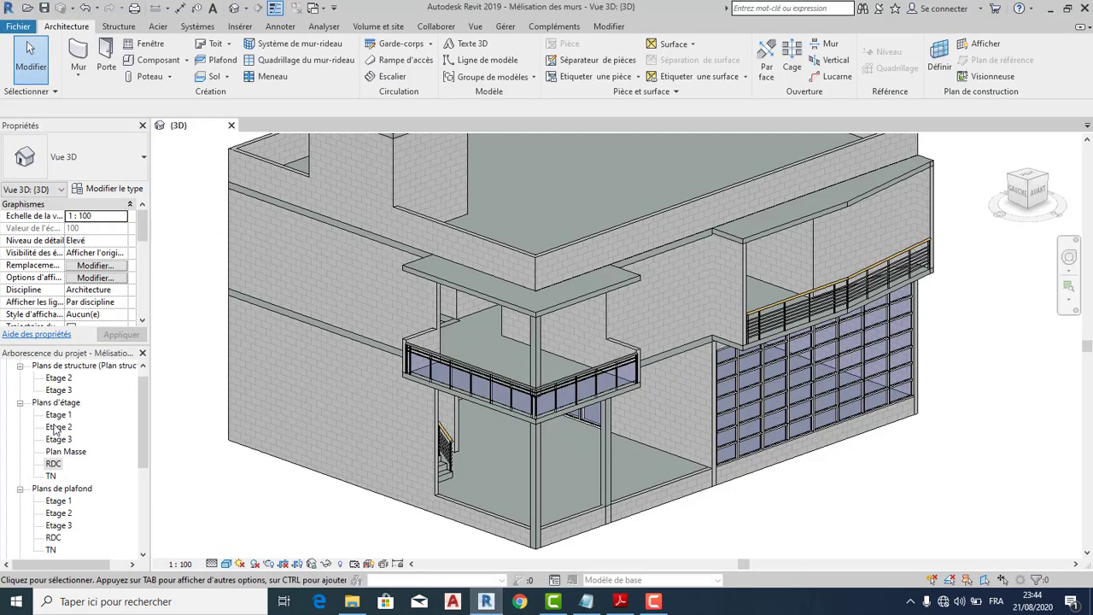
double_click(53, 464)
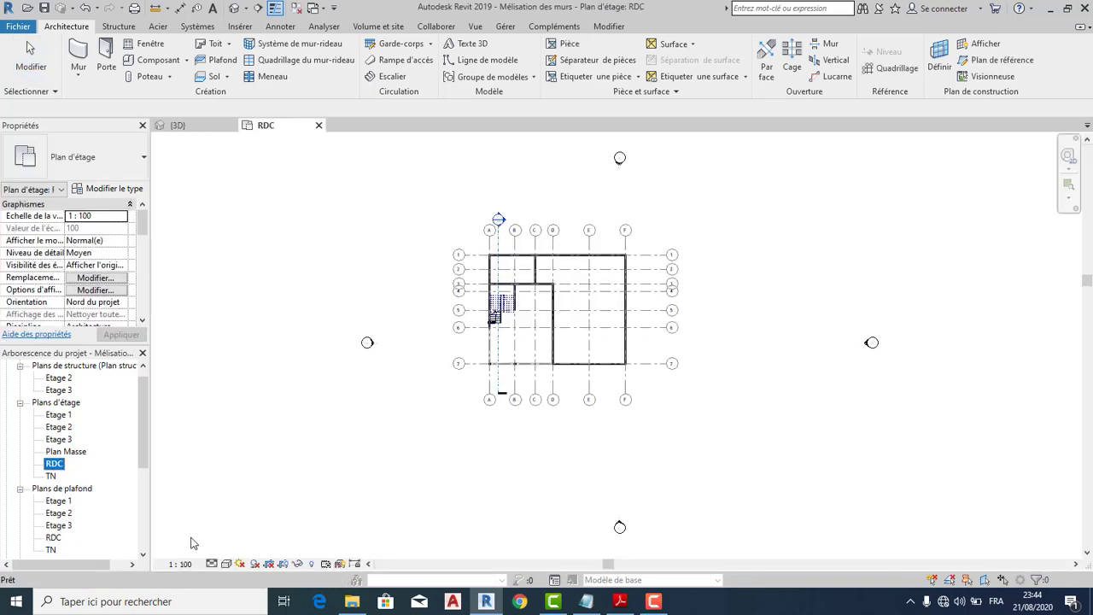
left_click(180, 564)
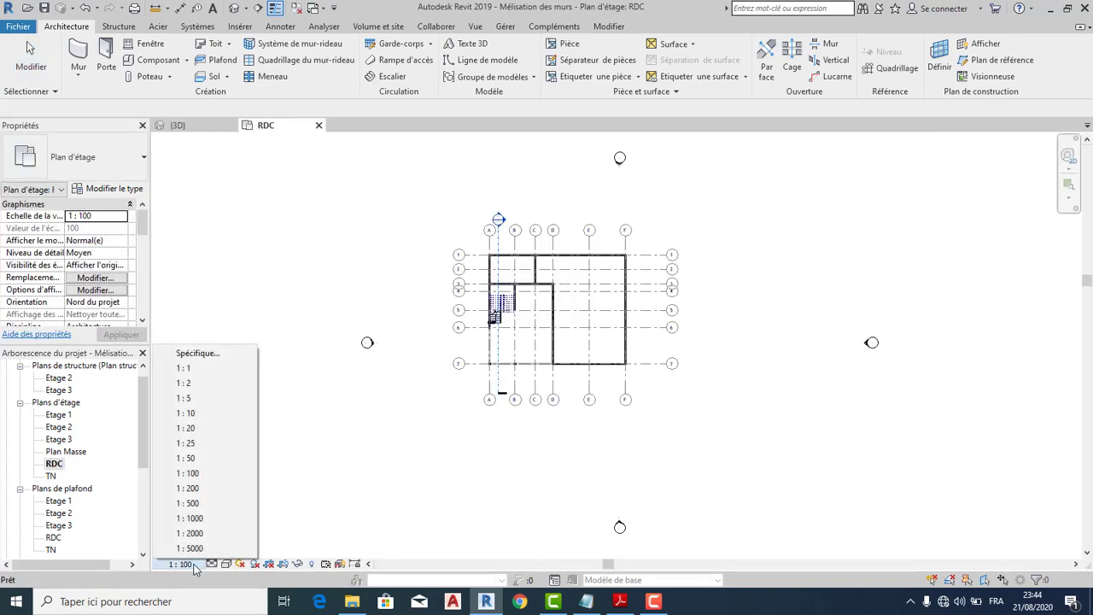
left_click(203, 459)
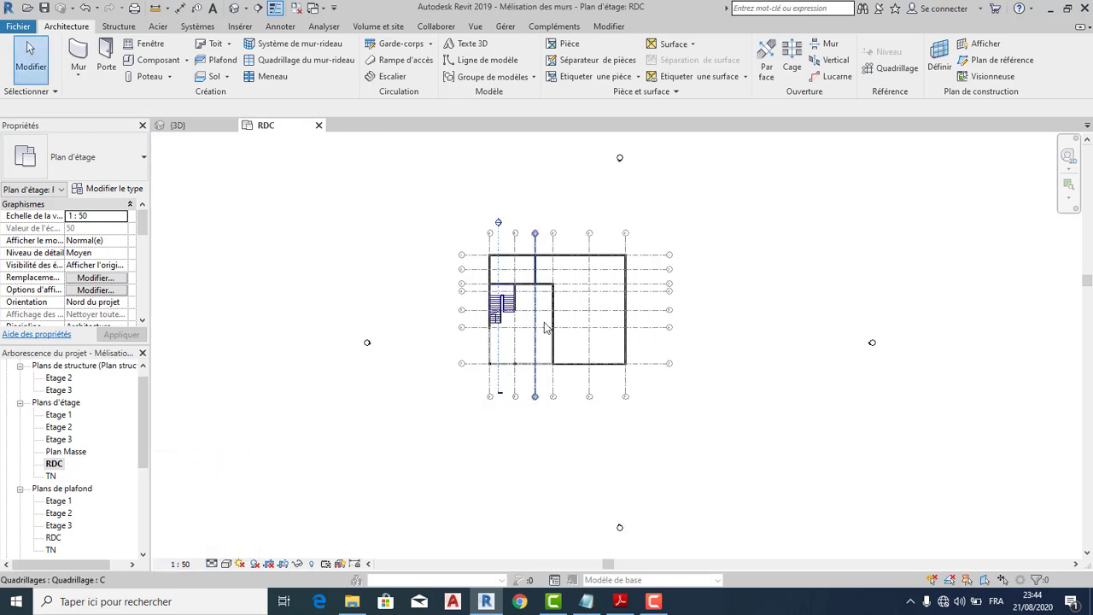
Begin a floor boundary with straight lines and draw a 0.3 m segment outward from the outer wall corner at grids A and 6.
scroll(547, 377, "up", 6)
scroll(385, 419, "down", 1)
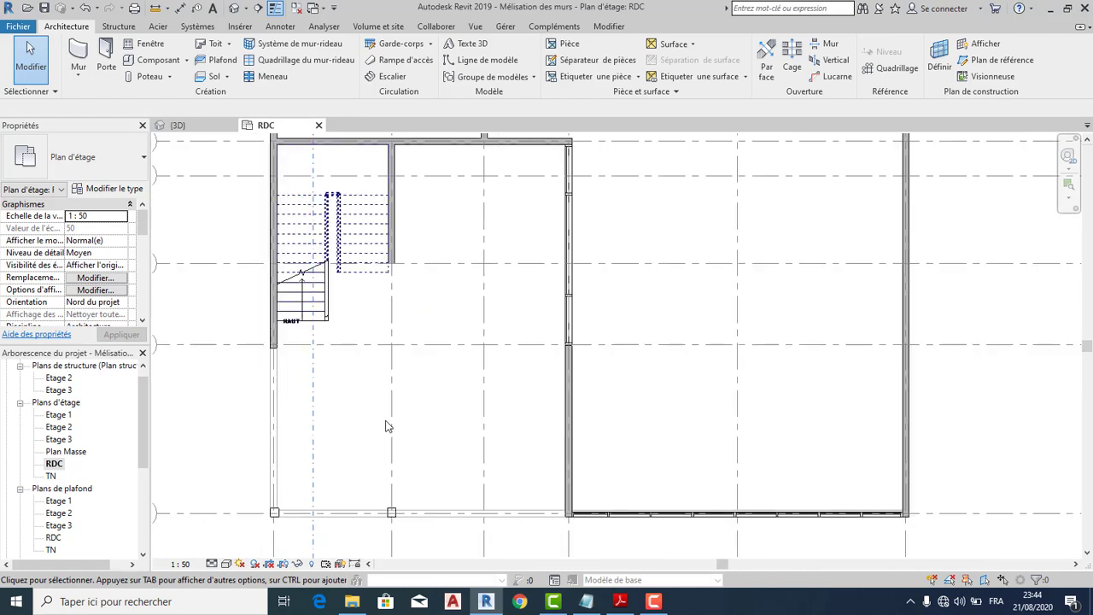
scroll(440, 408, "down", 1)
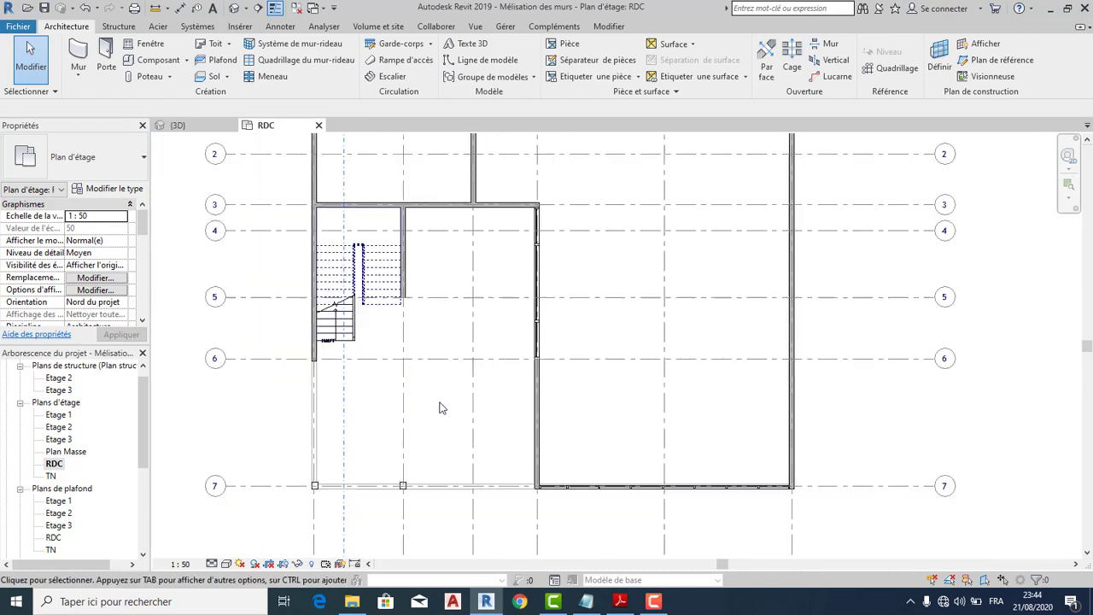
middle_click_drag(463, 425, 515, 419)
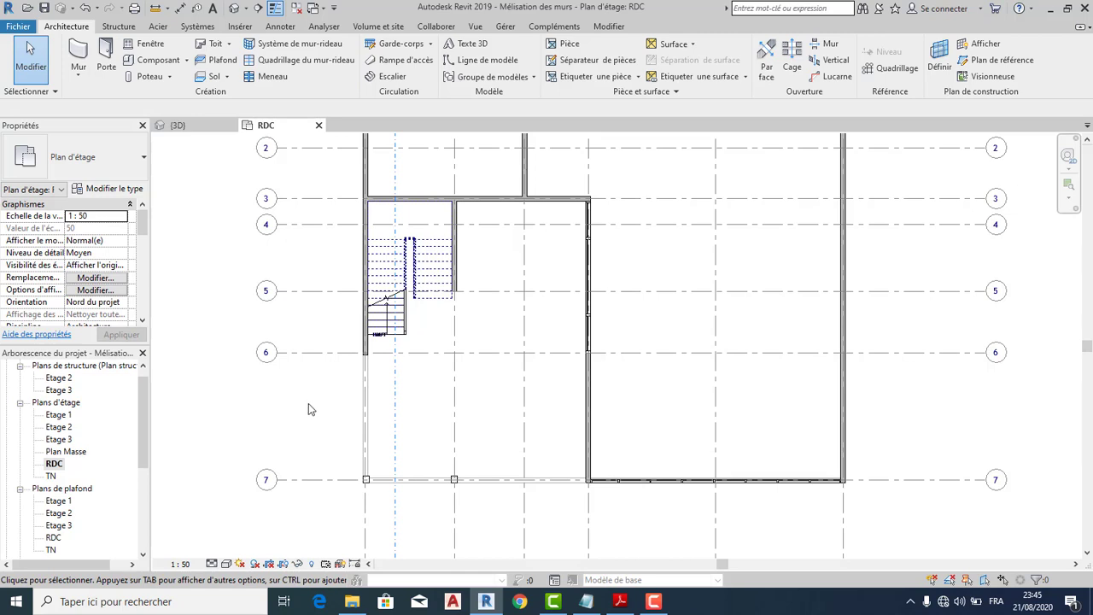
left_click(200, 78)
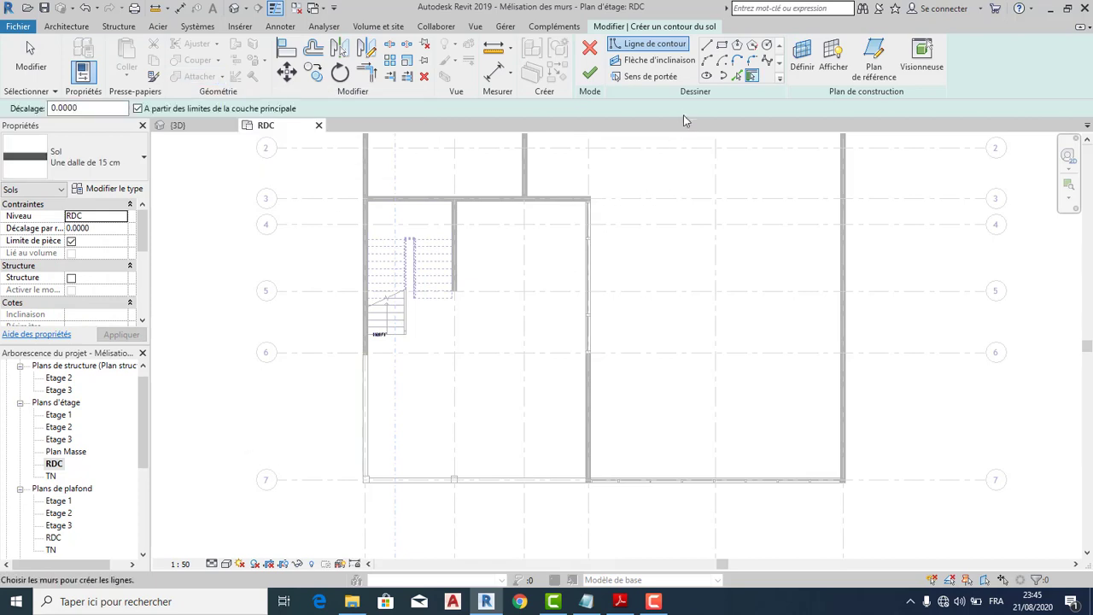
left_click(705, 47)
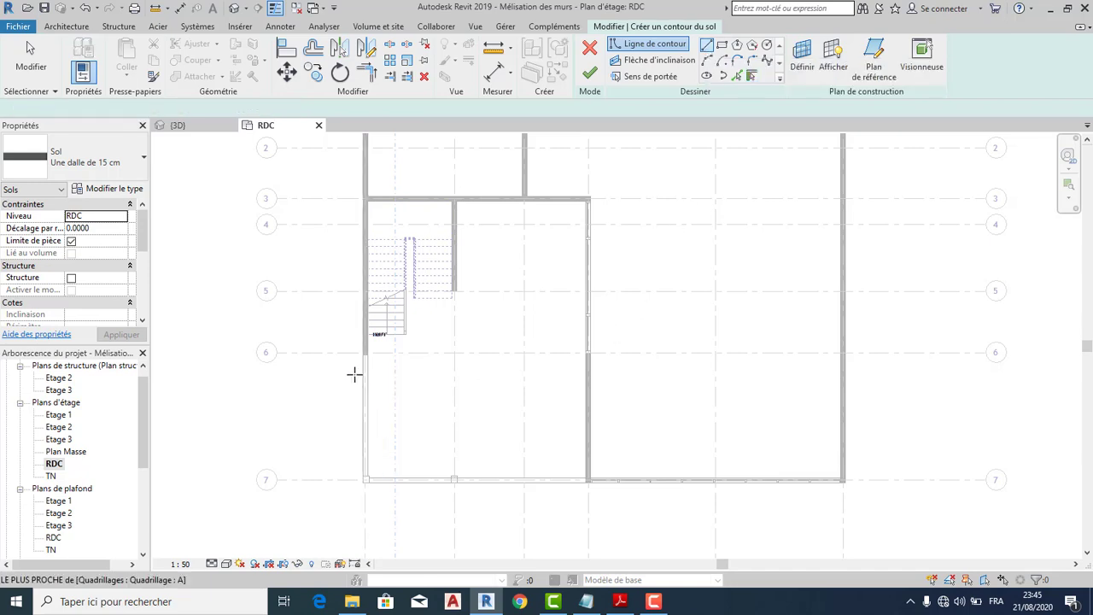
scroll(359, 367, "up", 3)
scroll(365, 362, "up", 3)
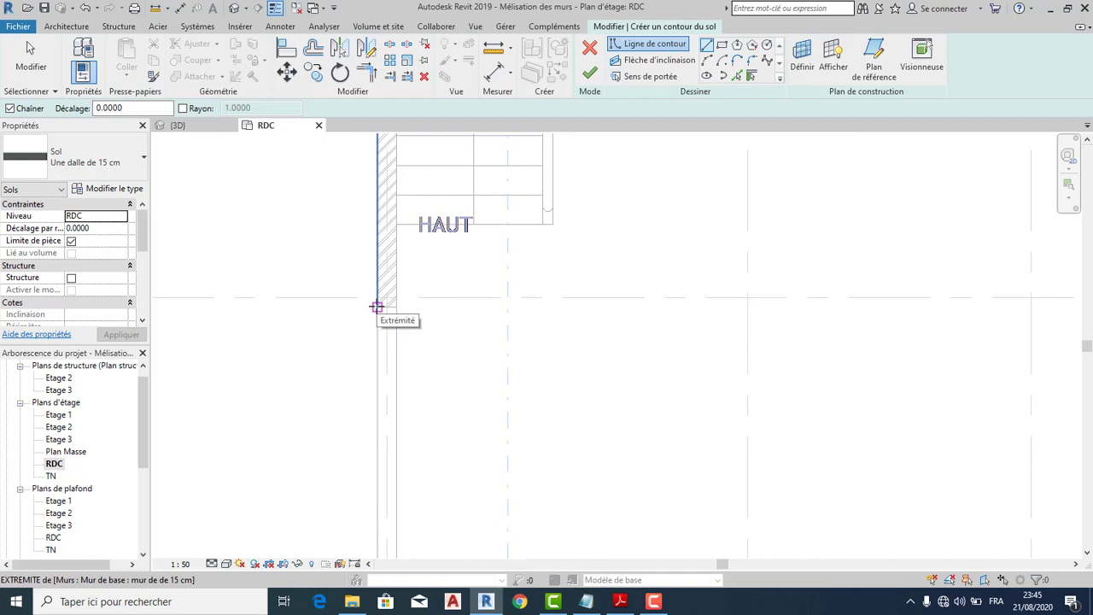
left_click(377, 307)
scroll(415, 315, "down", 2)
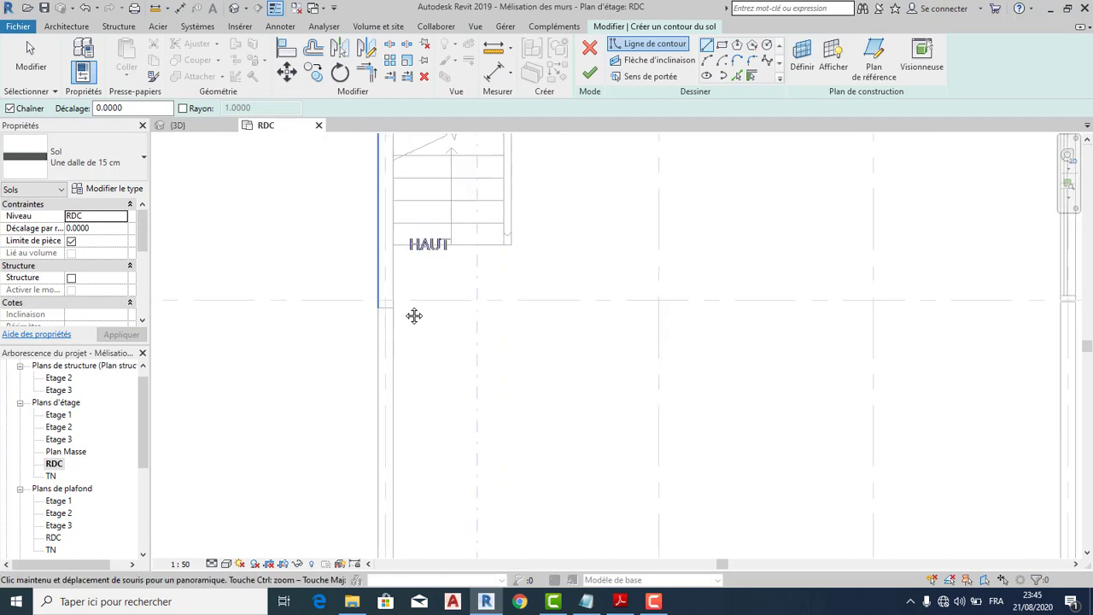
middle_click_drag(415, 315, 498, 295)
left_click(499, 293)
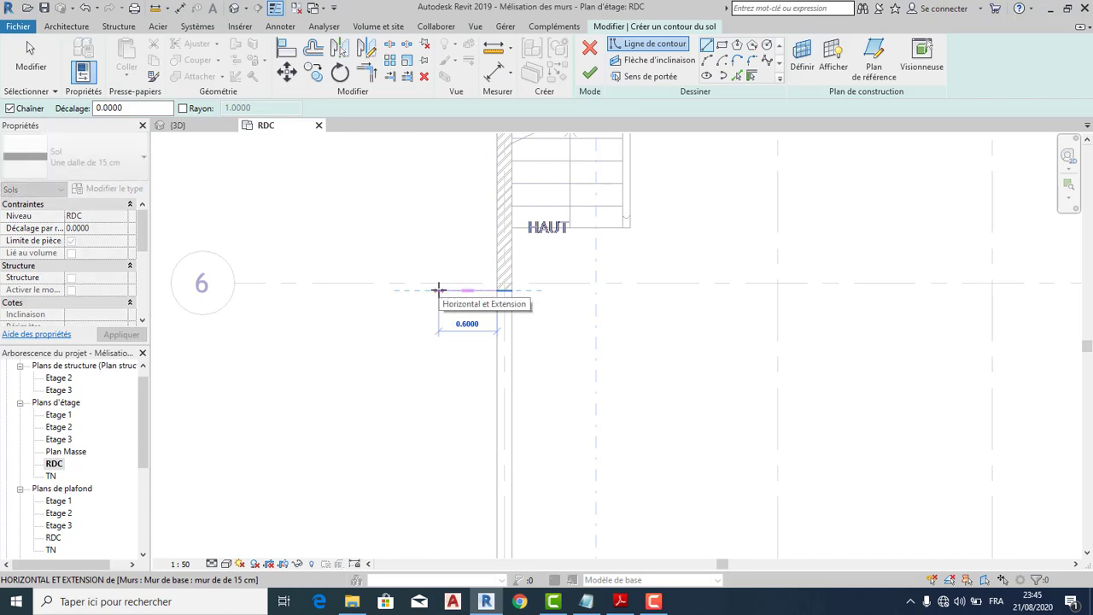
type("0.3")
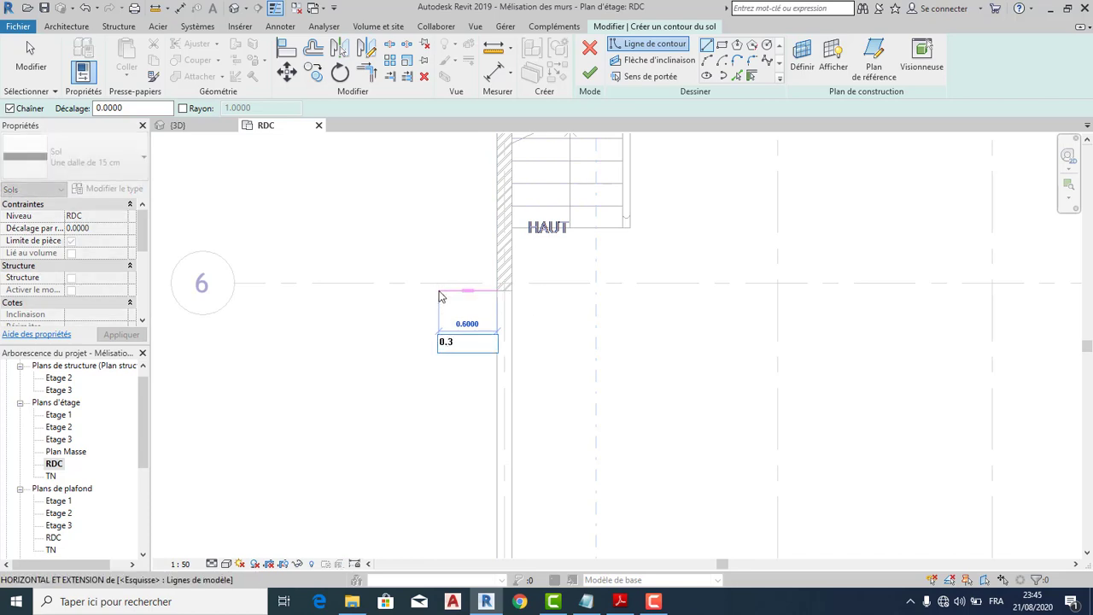
key("Return")
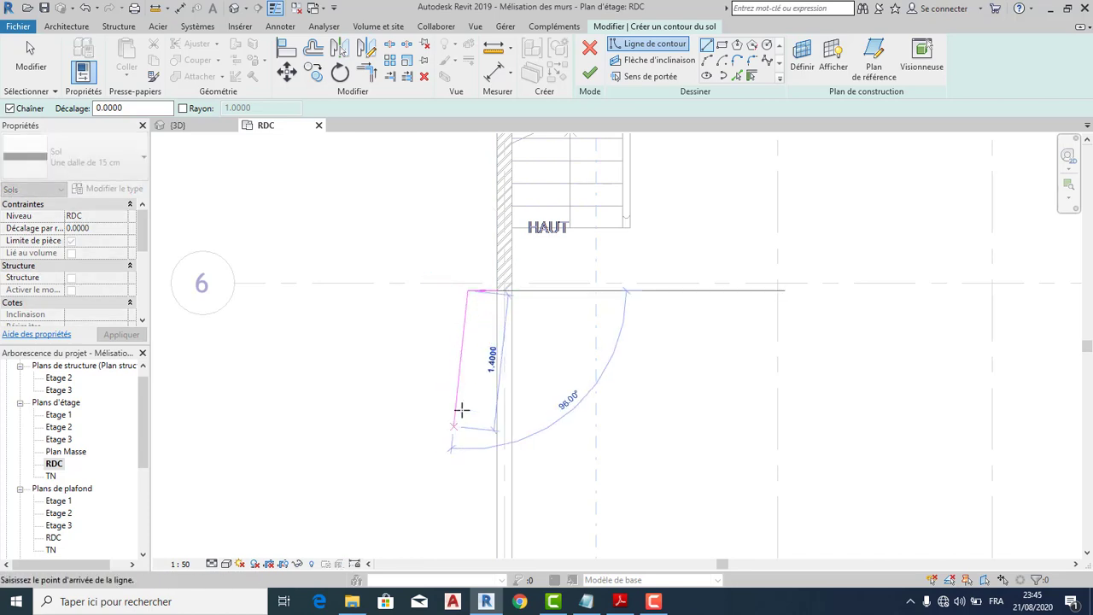
Draw the boundary's outer edge parallel to the grid A wall, ending 0.3 m beyond the outer face of the grid 7 wall.
left_click(456, 413)
middle_click_drag(455, 413, 480, 270)
scroll(482, 272, "down", 3)
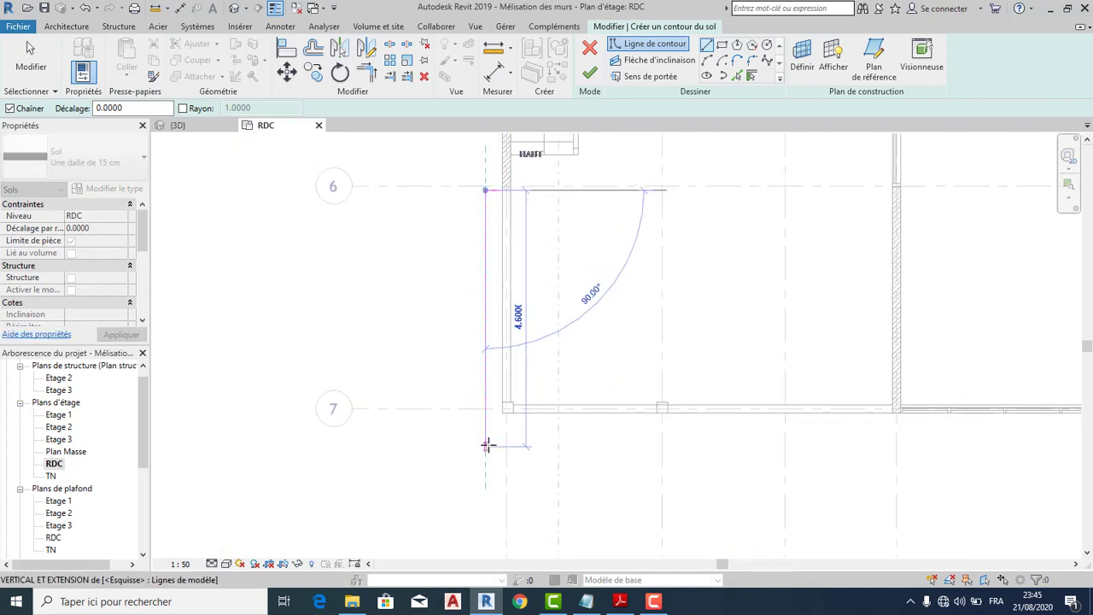
scroll(487, 431, "up", 3)
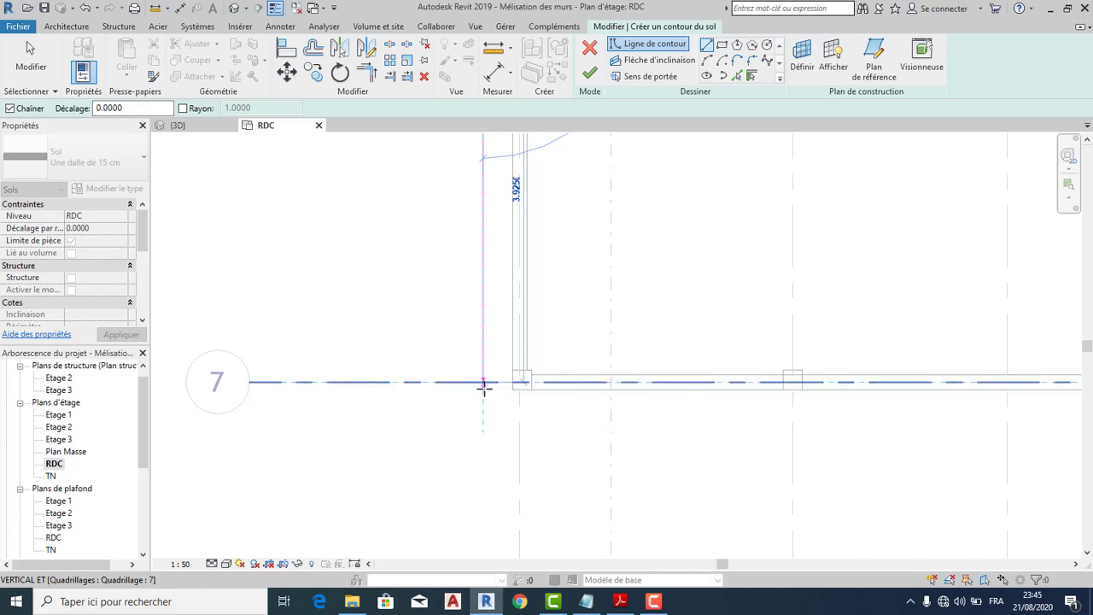
left_click(483, 390)
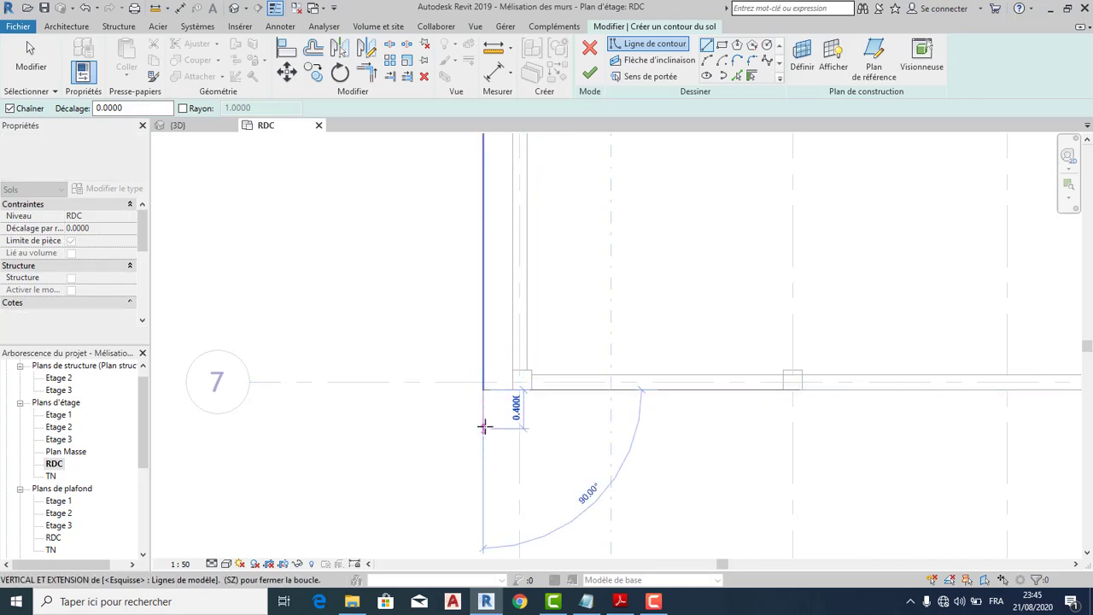
type("0.3")
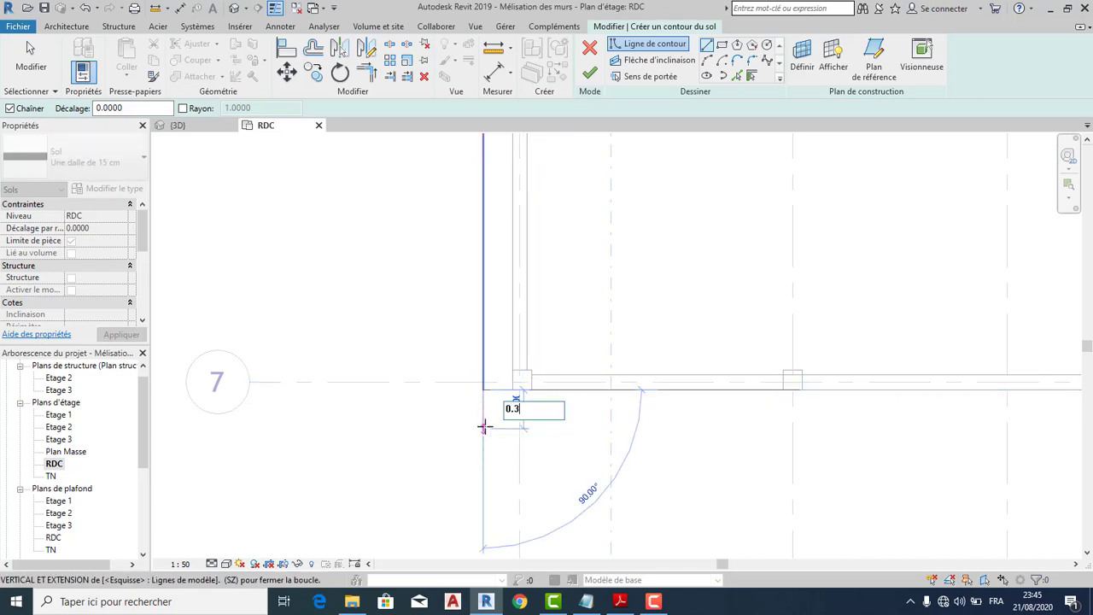
key("Return")
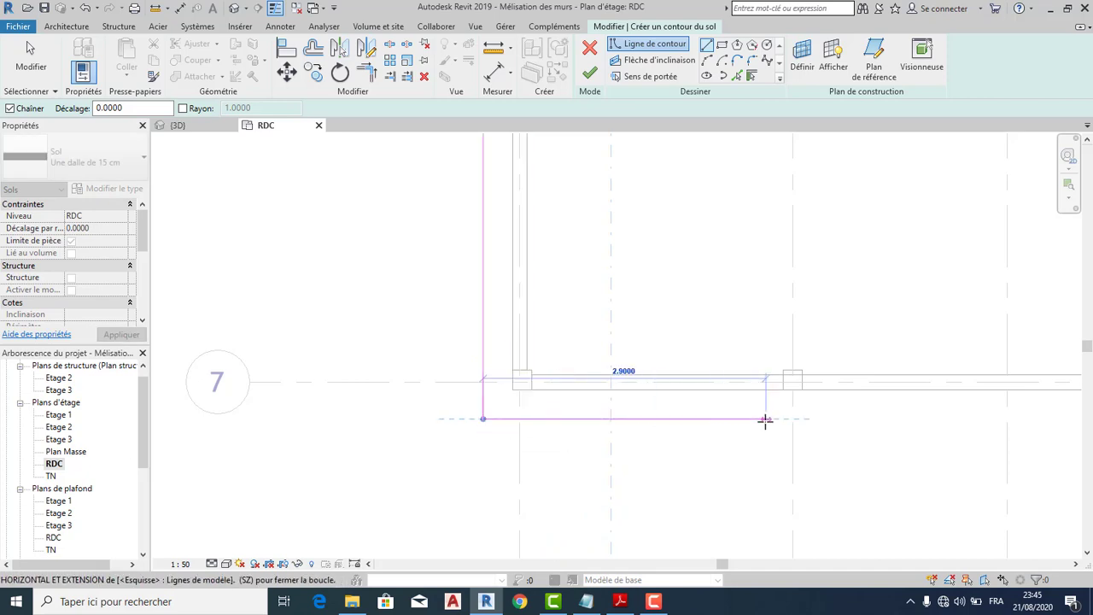
Draw the outer edge parallel to grid 7 up to the grid D wall face, with a 0.3 m return to the wall corner.
middle_click_drag(599, 461, 502, 476)
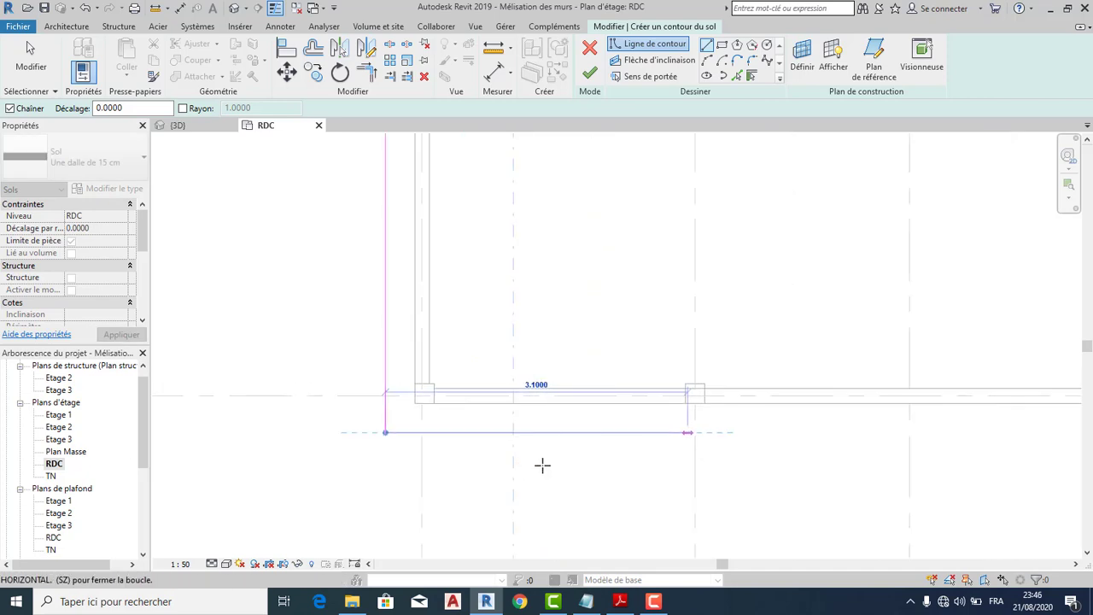
middle_click_drag(731, 450, 560, 470)
scroll(560, 471, "down", 2)
middle_click_drag(806, 474, 774, 475)
scroll(773, 475, "up", 3)
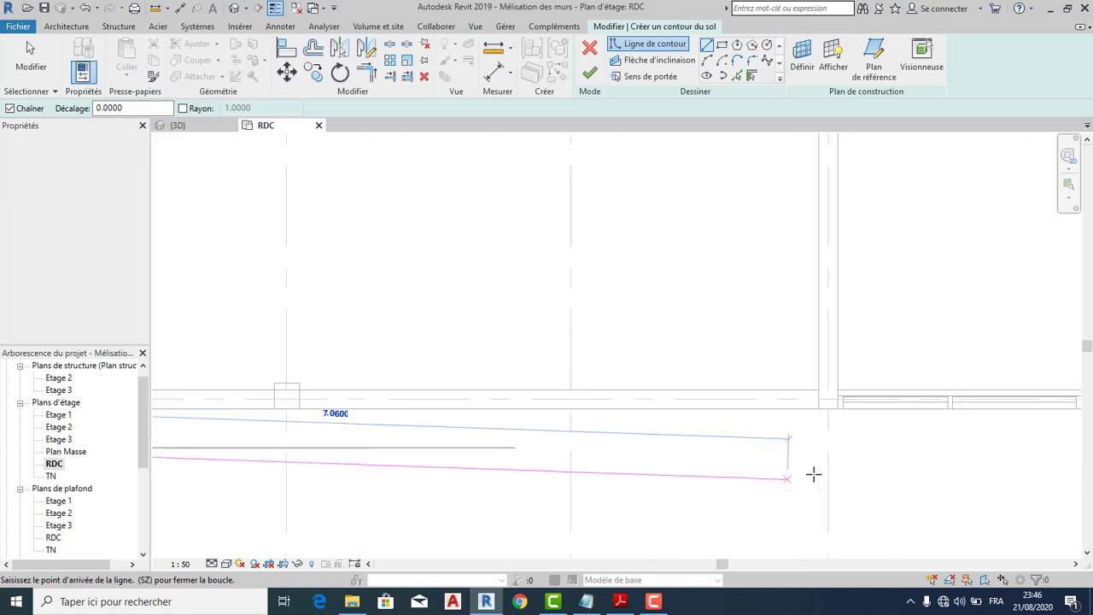
scroll(834, 441, "up", 2)
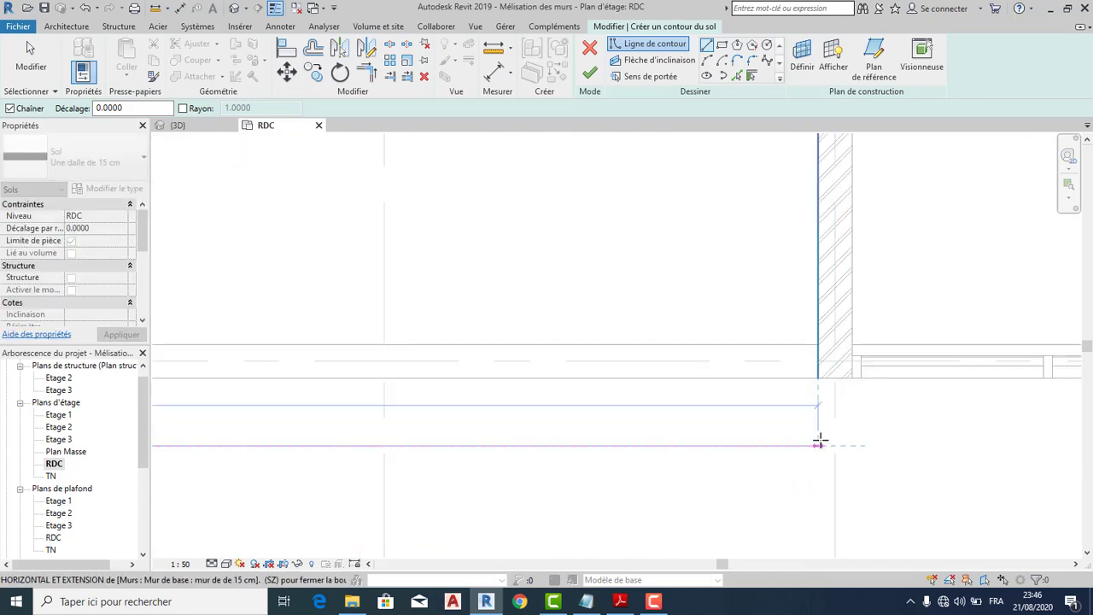
left_click(818, 443)
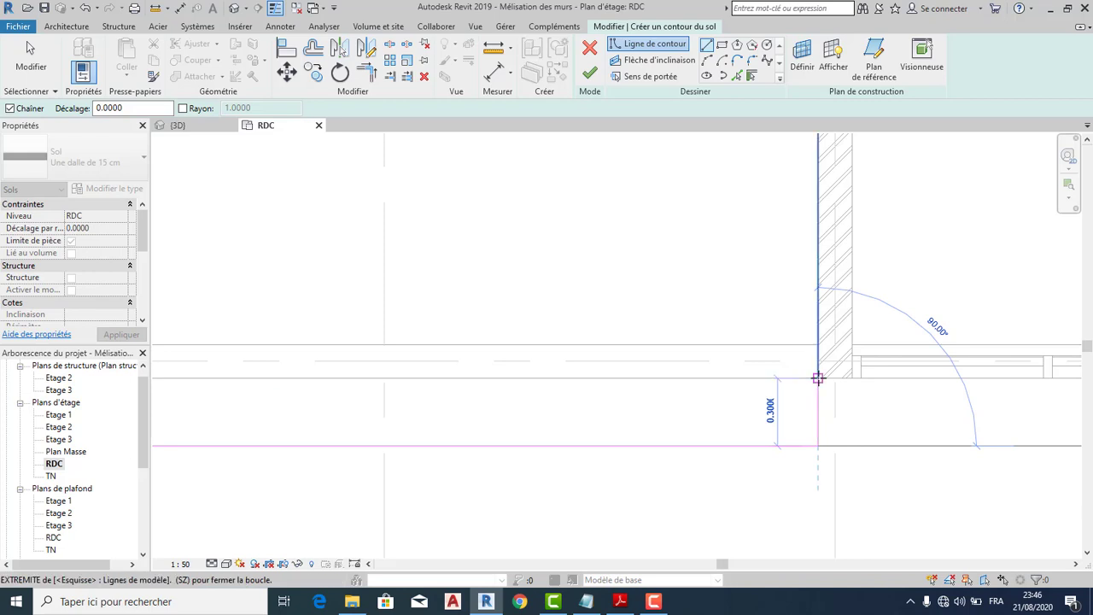
left_click(818, 377)
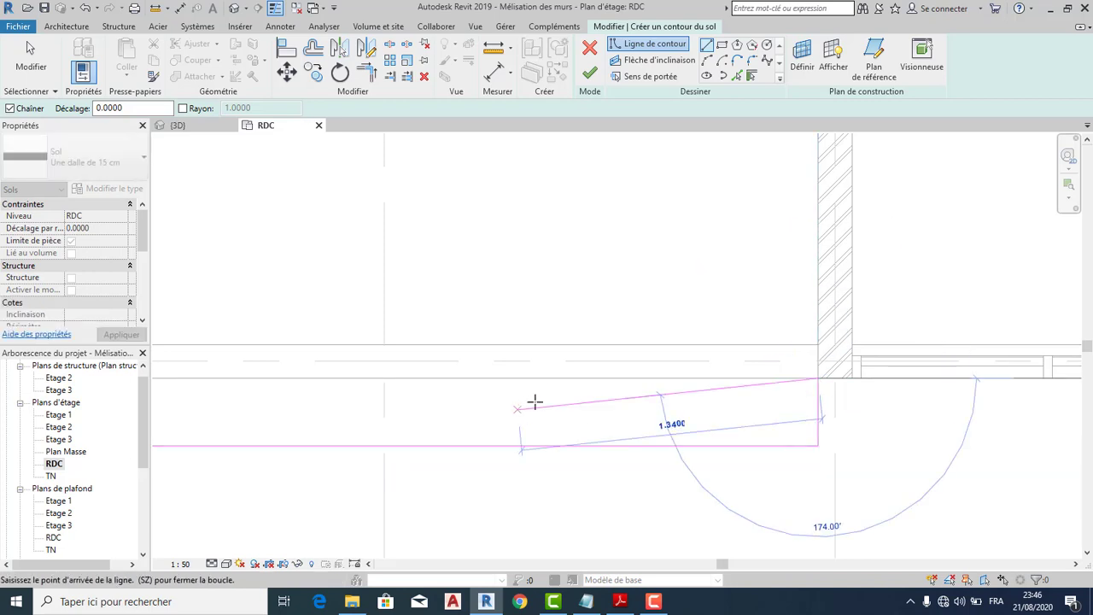
Trace the inner edge along the outer wall faces around the corner column at A-7 and close the boundary at its starting point.
scroll(871, 392, "down", 4)
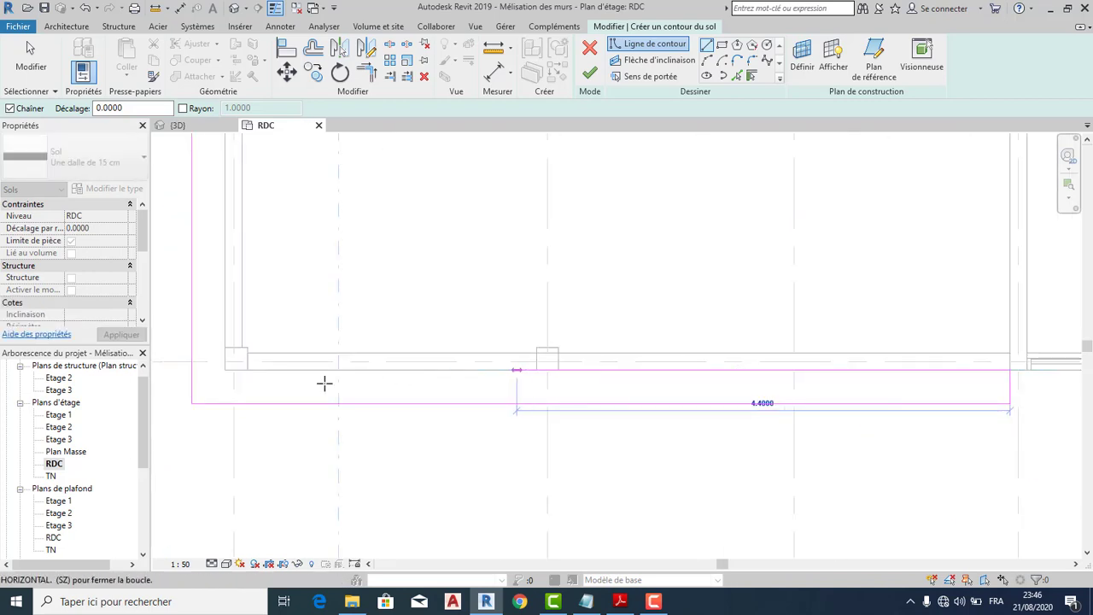
middle_click_drag(254, 378, 417, 390)
scroll(388, 369, "up", 4)
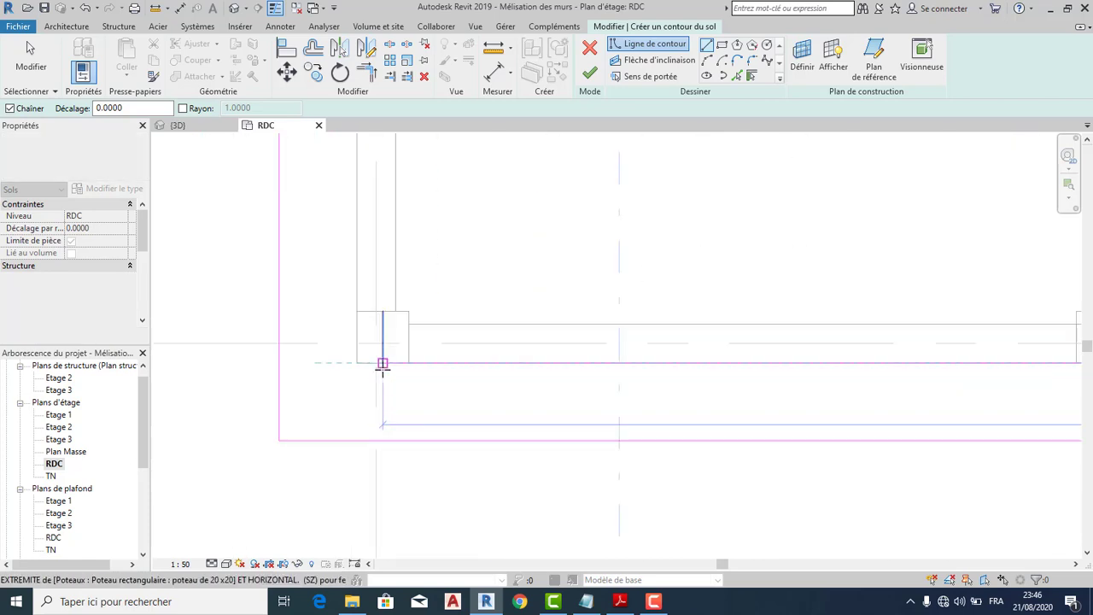
left_click(356, 362)
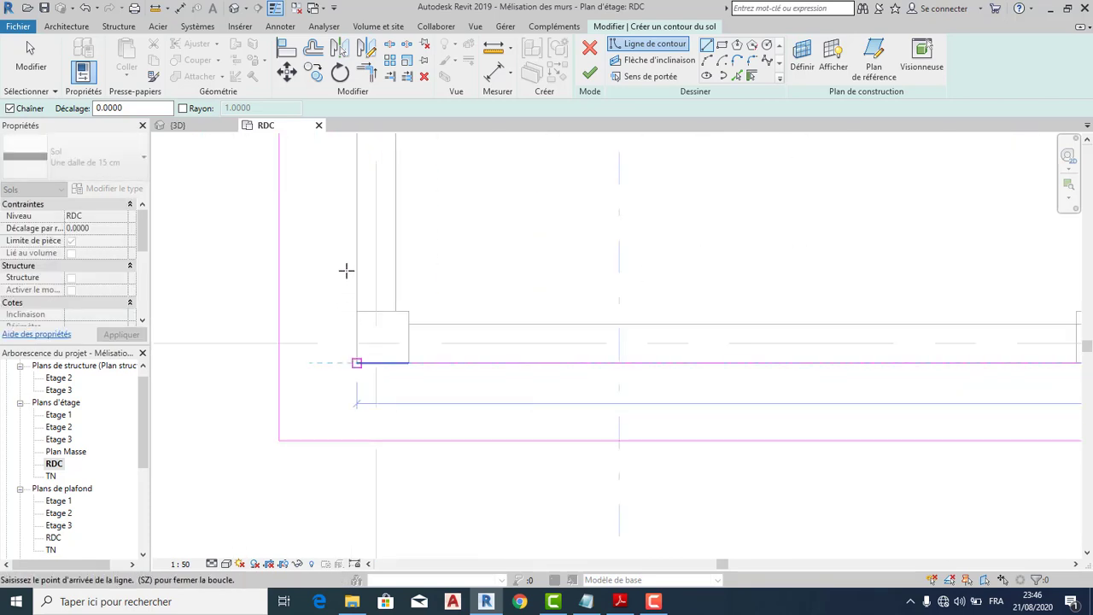
mouse_move(353, 294)
middle_mouse_down()
mouse_move(397, 359)
mouse_move(413, 426)
middle_mouse_up()
scroll(412, 406, "down", 2)
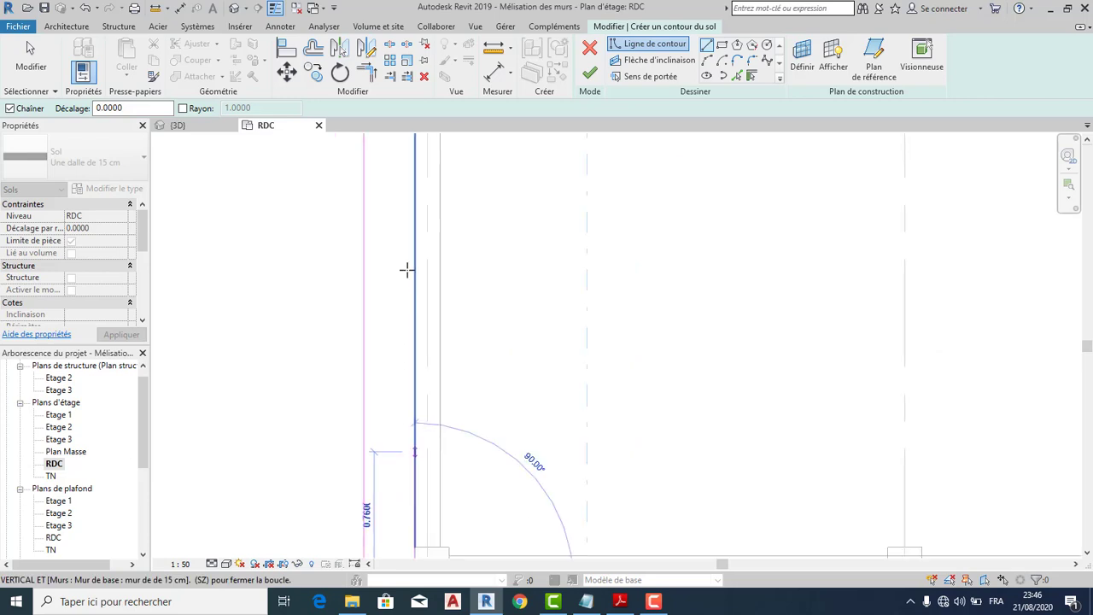
middle_click_drag(413, 246, 435, 464)
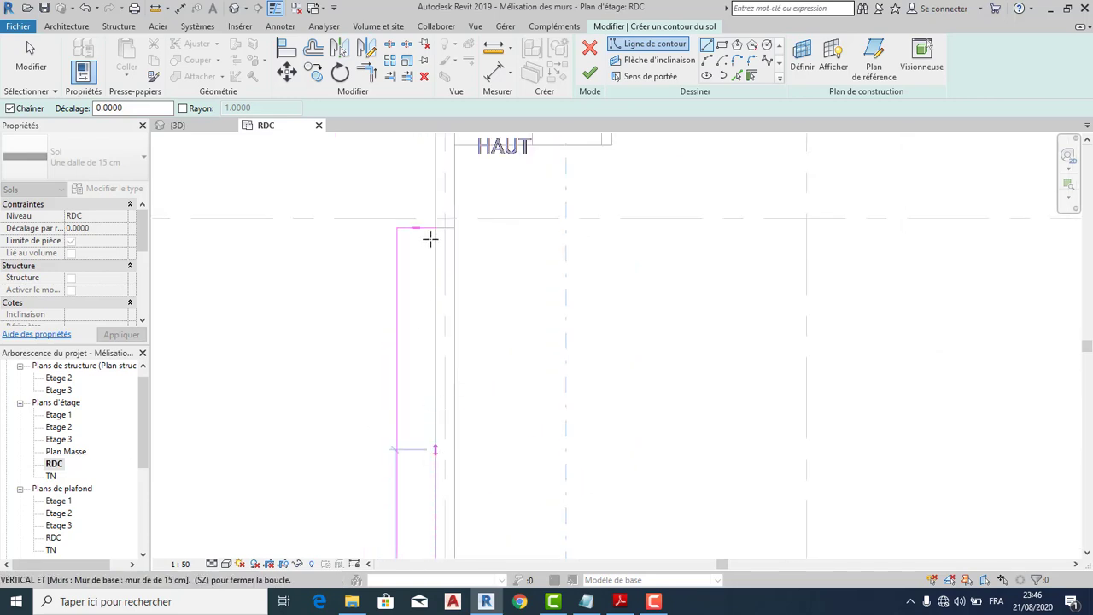
left_click(420, 251)
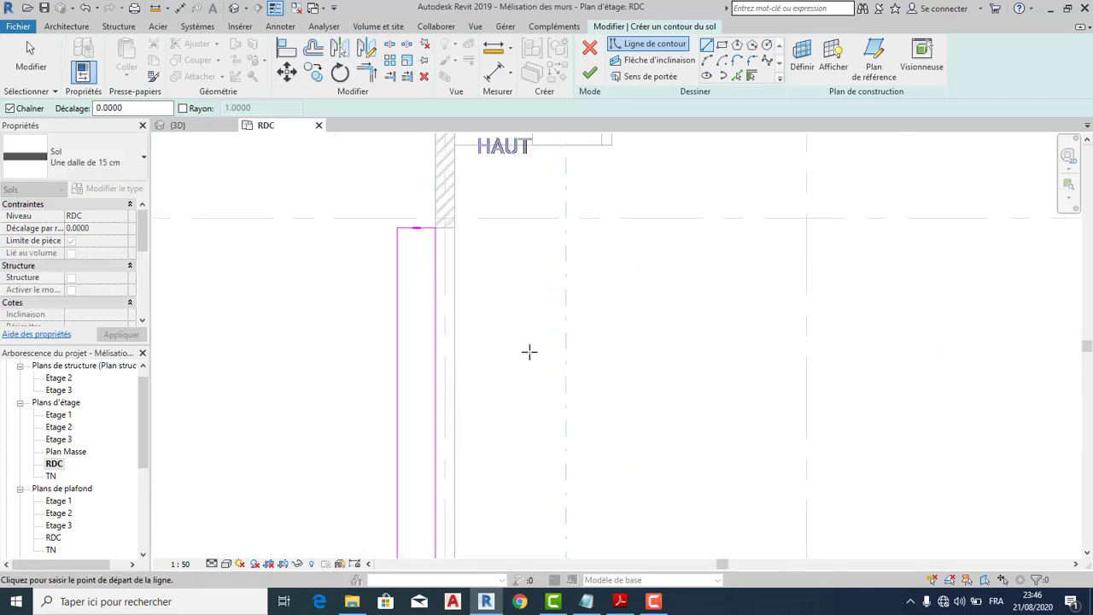
Finish the floor sketch and accept attaching the walls that reach it to its base.
left_click(589, 73)
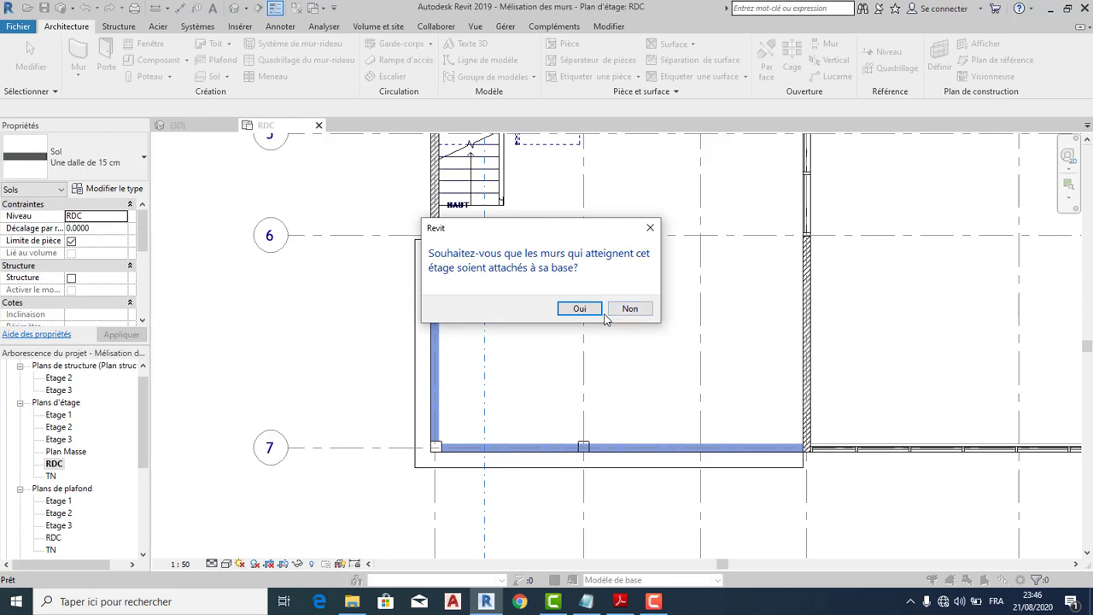
left_click(585, 311)
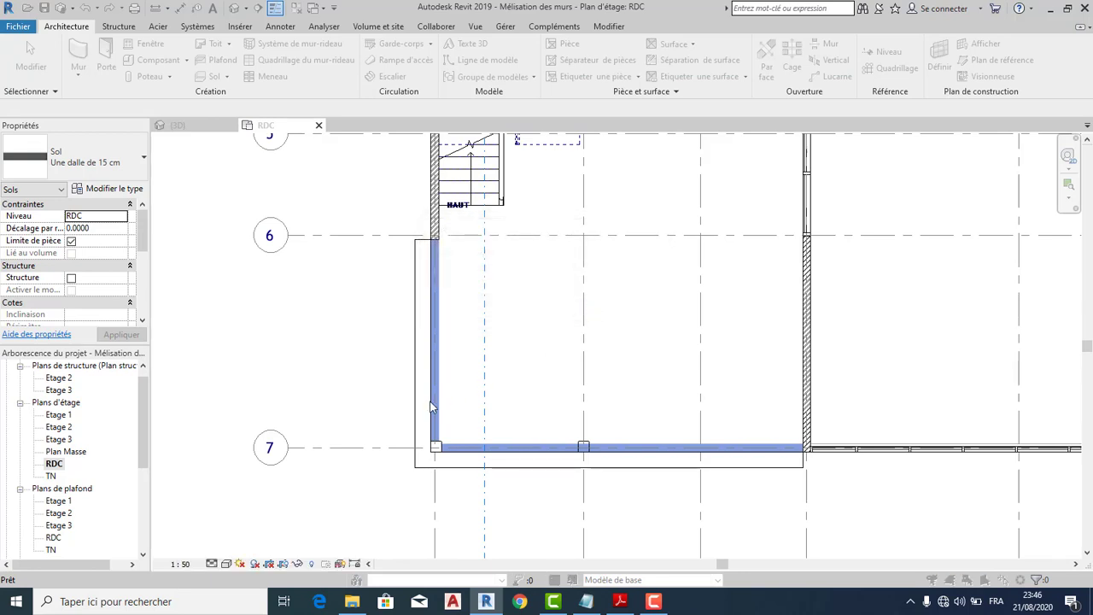
left_click(519, 348)
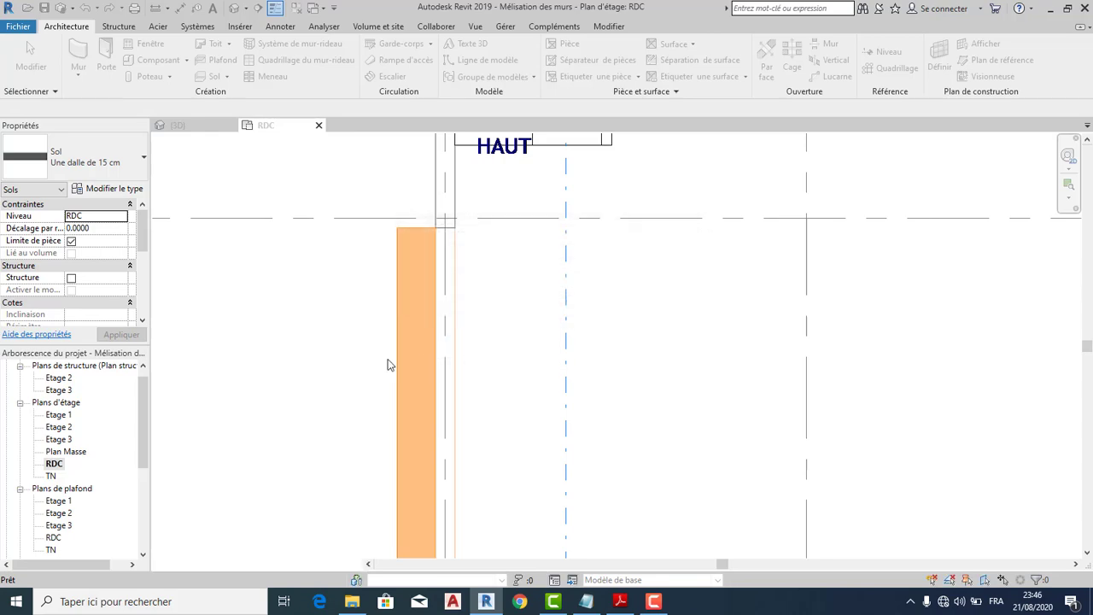
Inspect the finished step slab around the entrance corner in the 3D view.
left_click(338, 364)
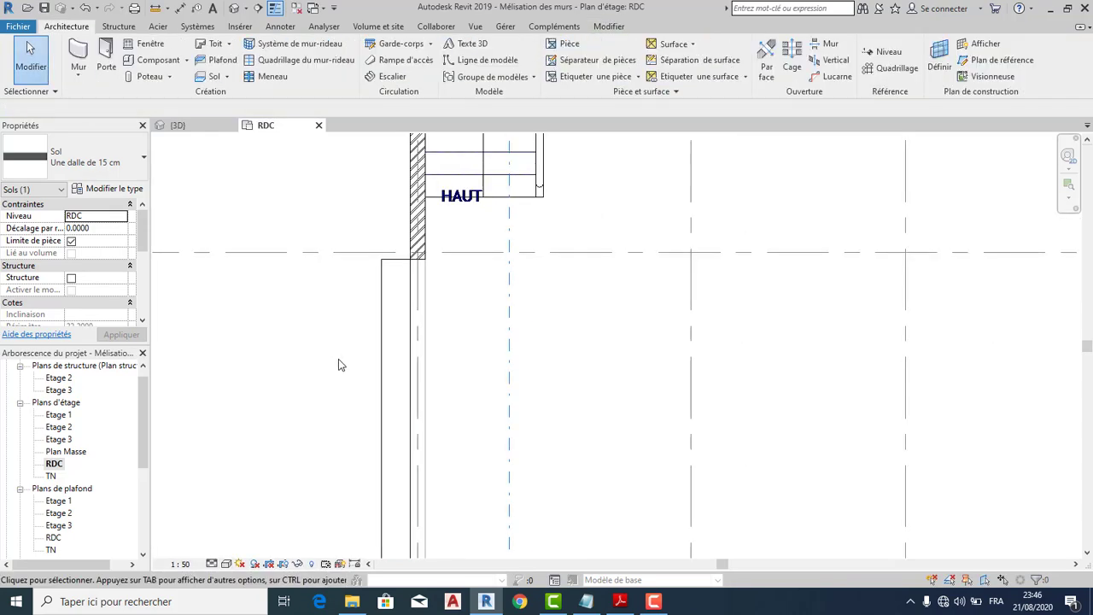
left_click(177, 125)
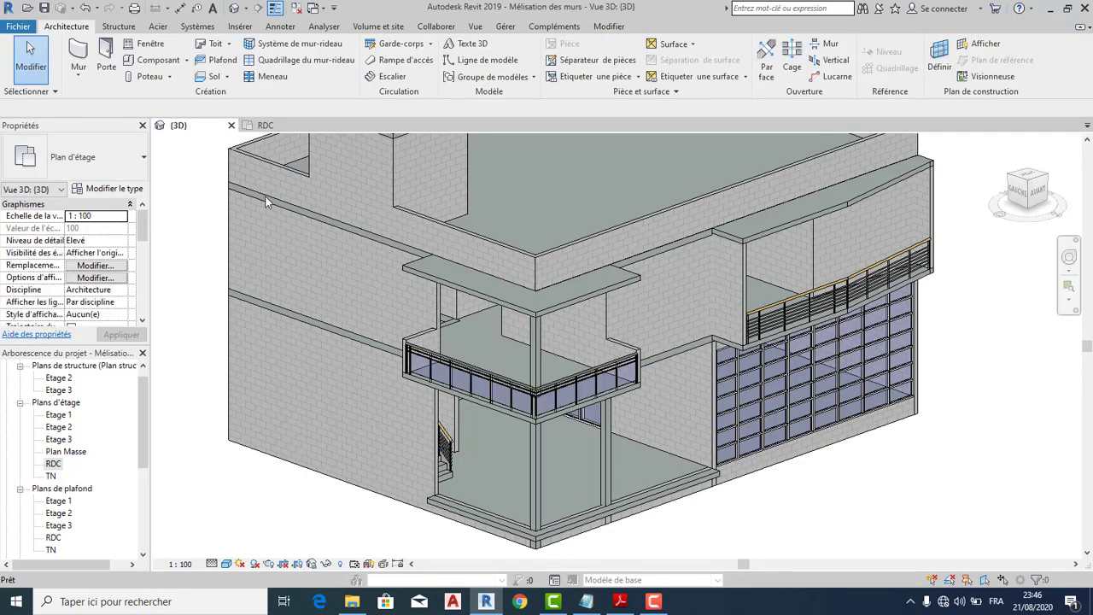
scroll(495, 528, "up", 3)
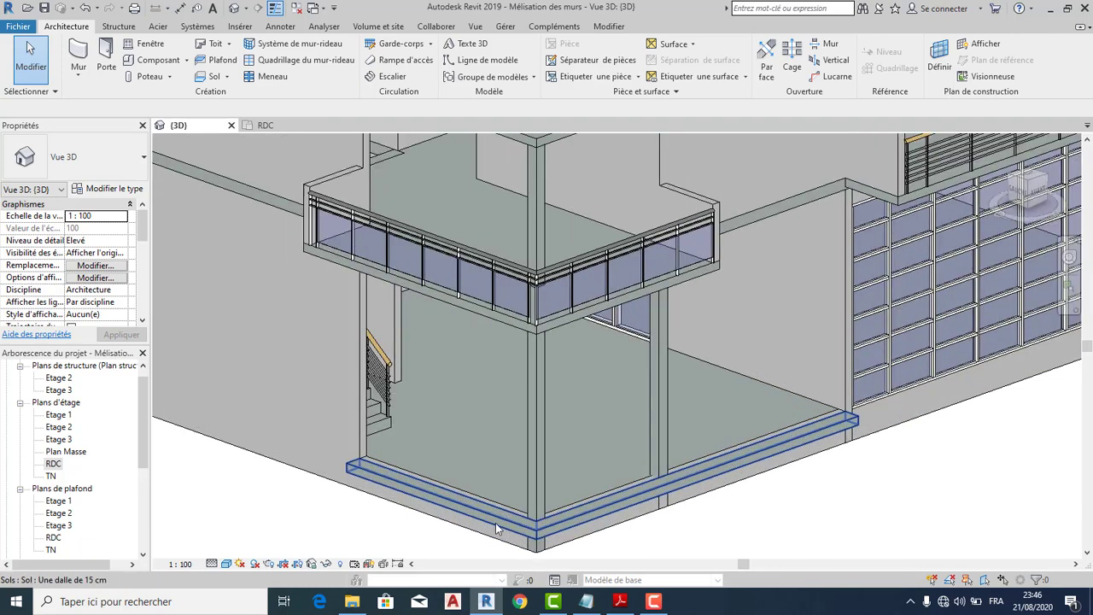
scroll(495, 523, "up", 5)
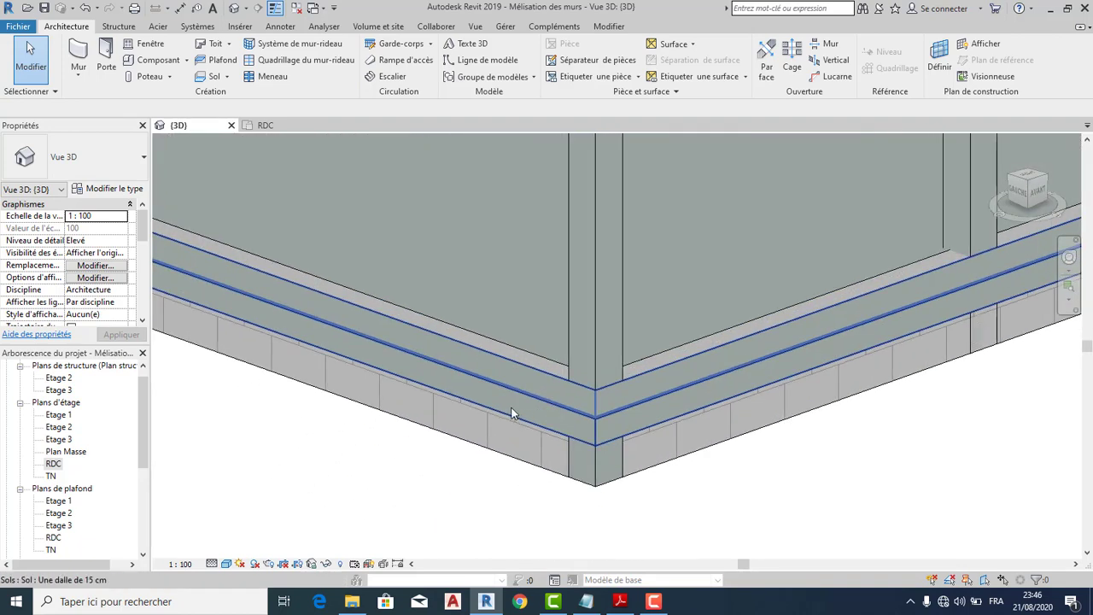
scroll(512, 413, "down", 2)
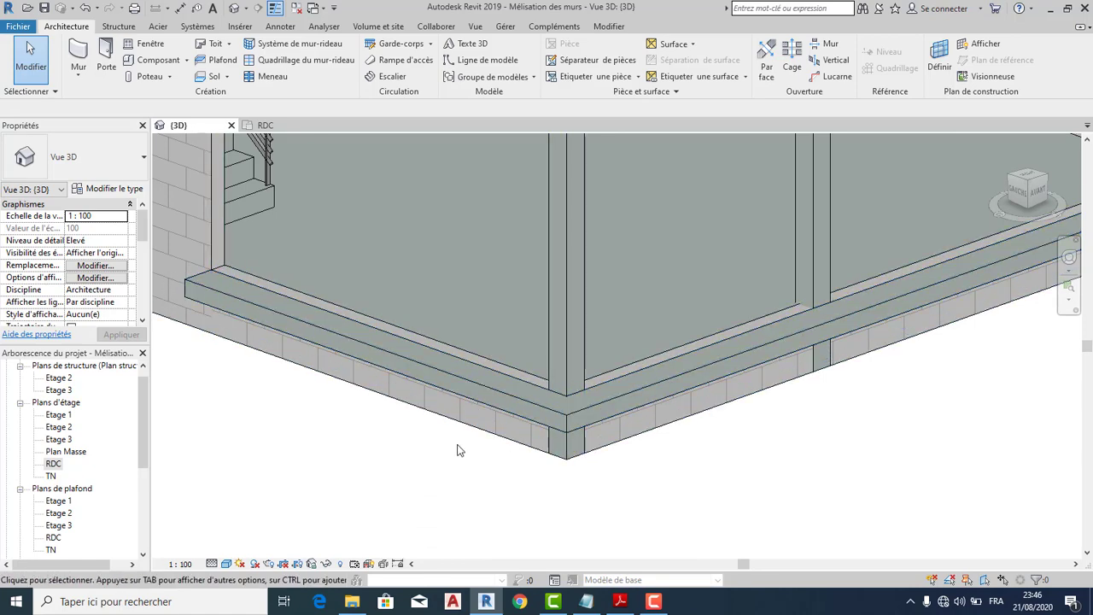
Start a second floor on the RDC plan and add boundary lines offset 0.3 m outward from the first step slab's two outer edges.
left_click(275, 128)
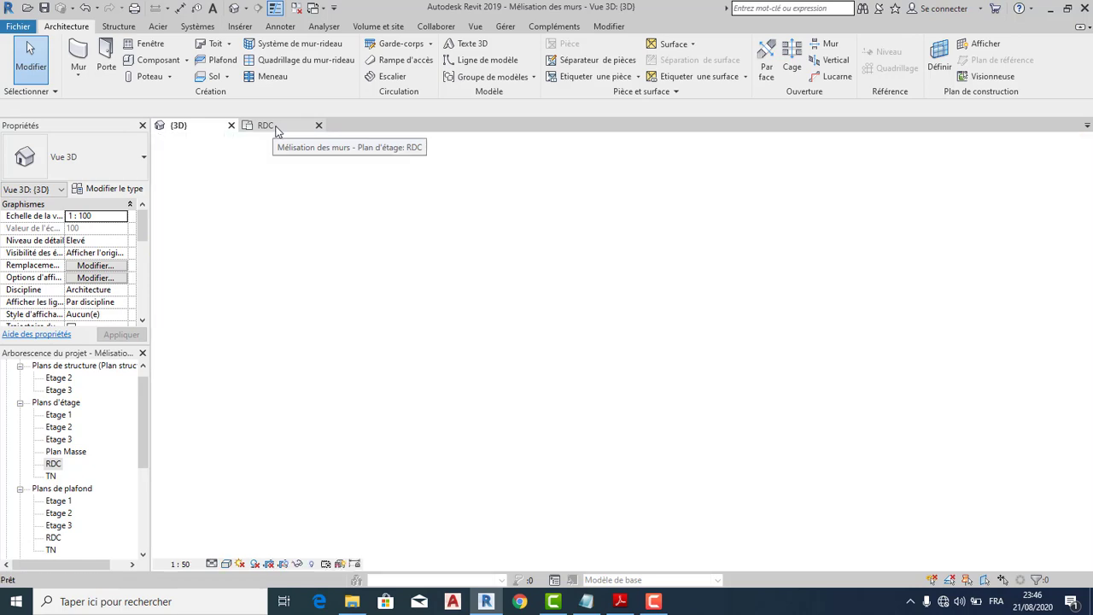
scroll(329, 256, "down", 3)
middle_click_drag(331, 336, 378, 291)
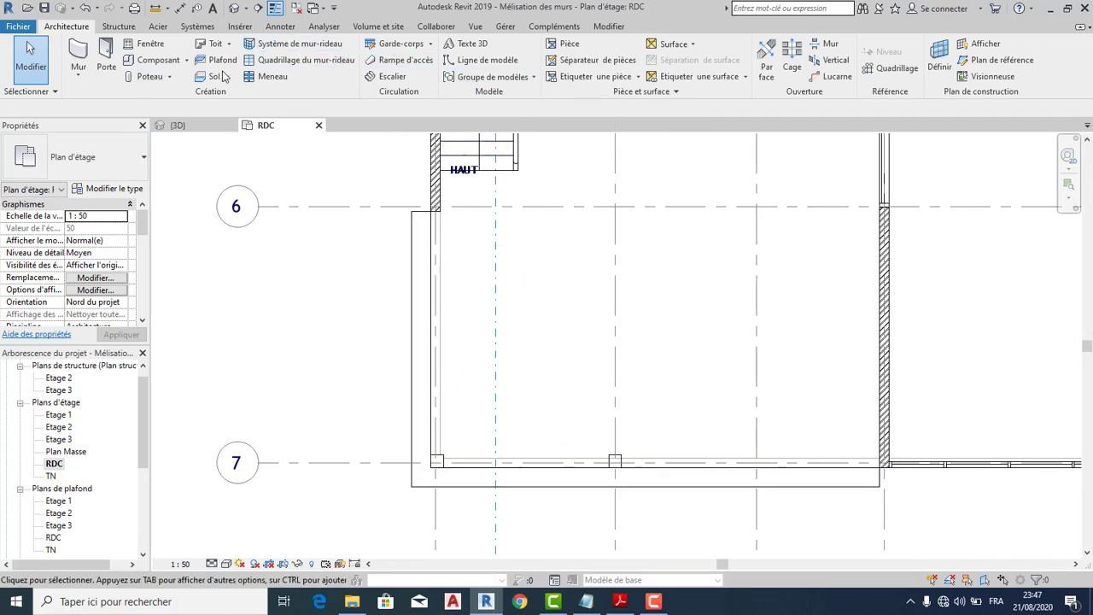
left_click(207, 78)
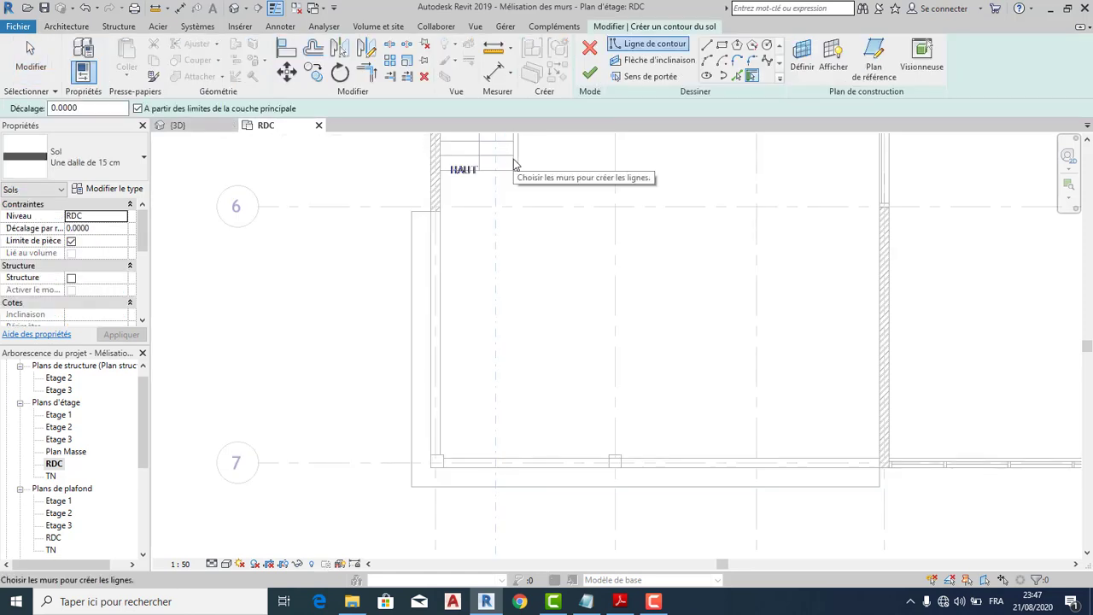
left_click(706, 43)
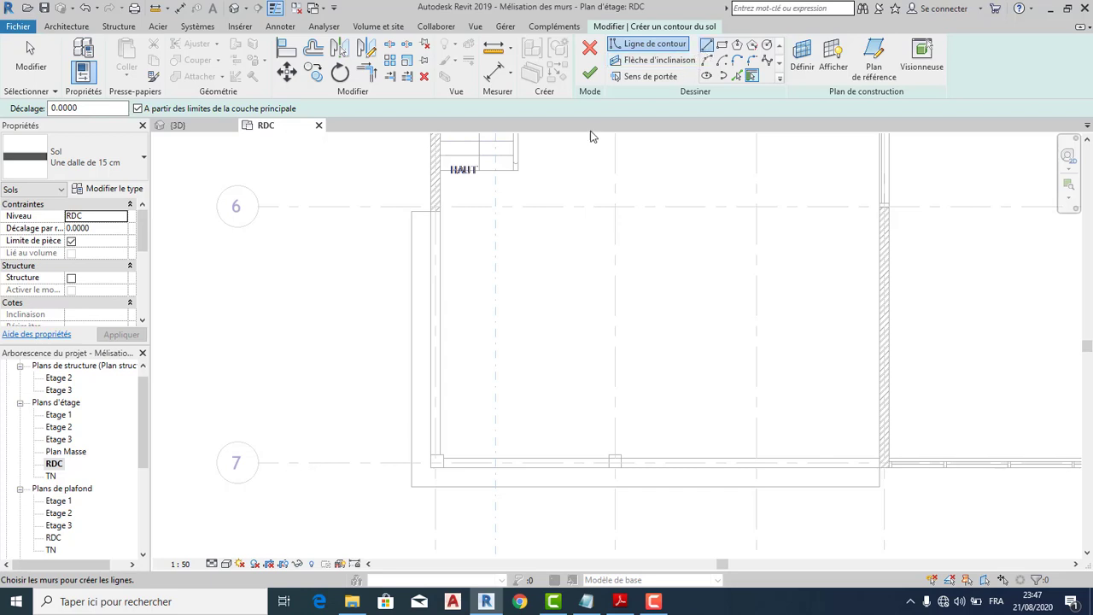
left_click(411, 212)
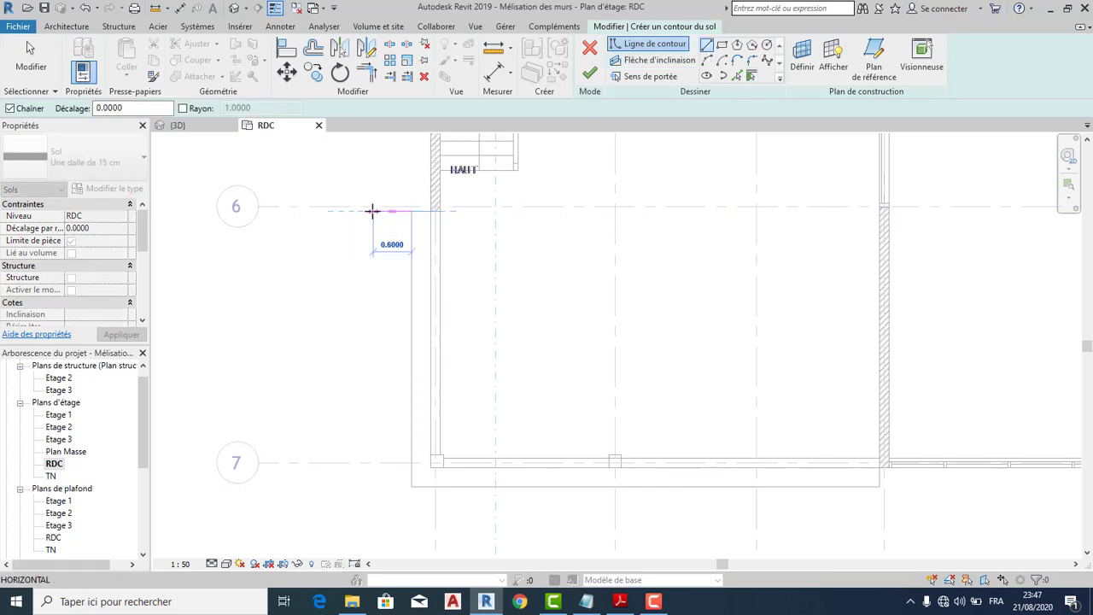
key("Escape")
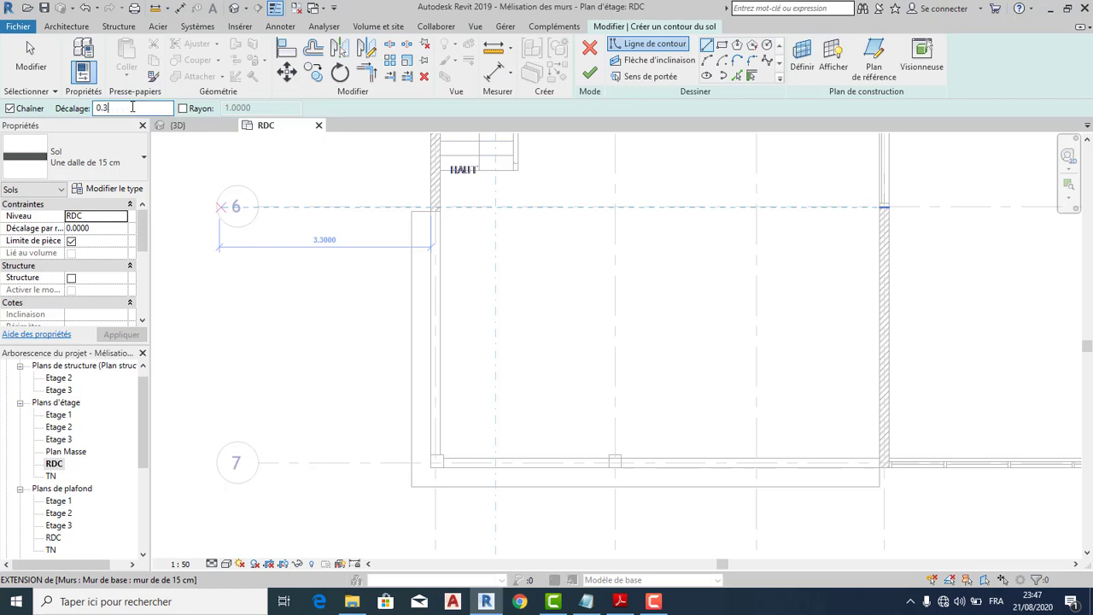
key("Return")
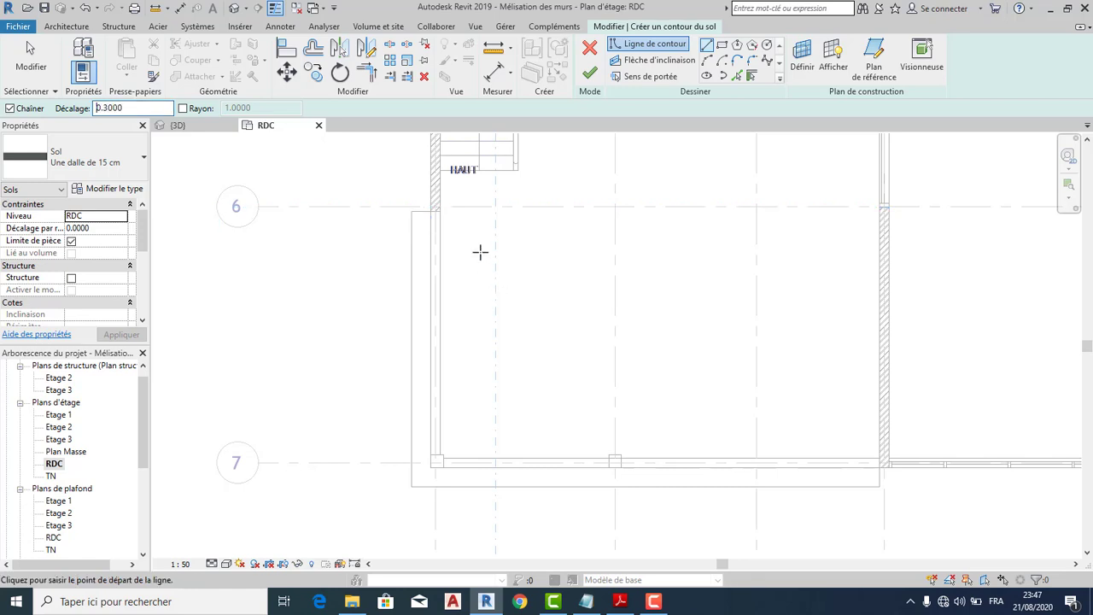
left_click(739, 76)
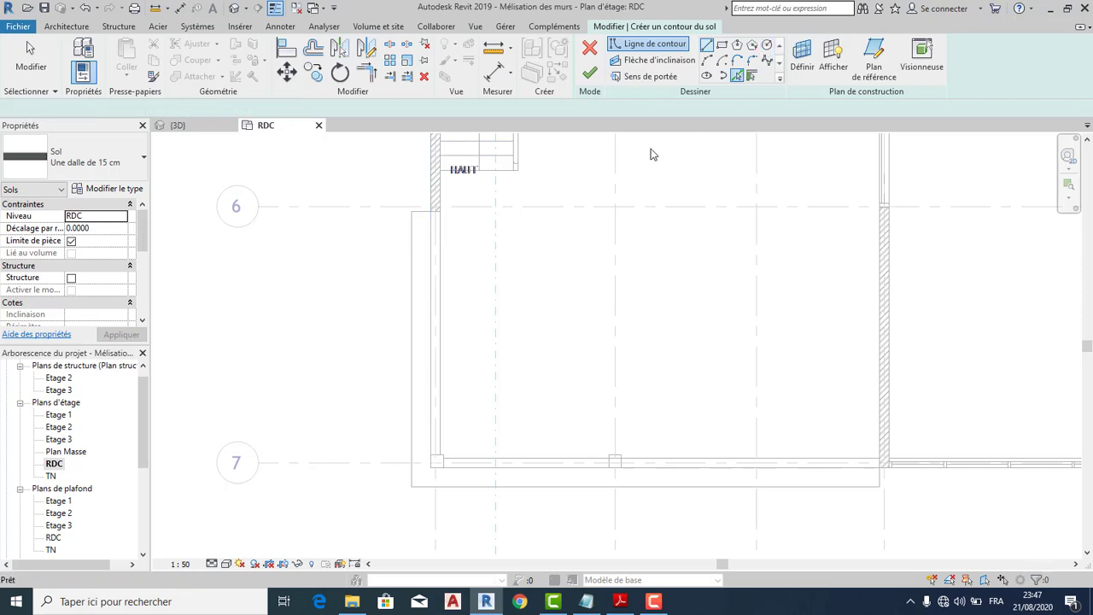
left_click(409, 230)
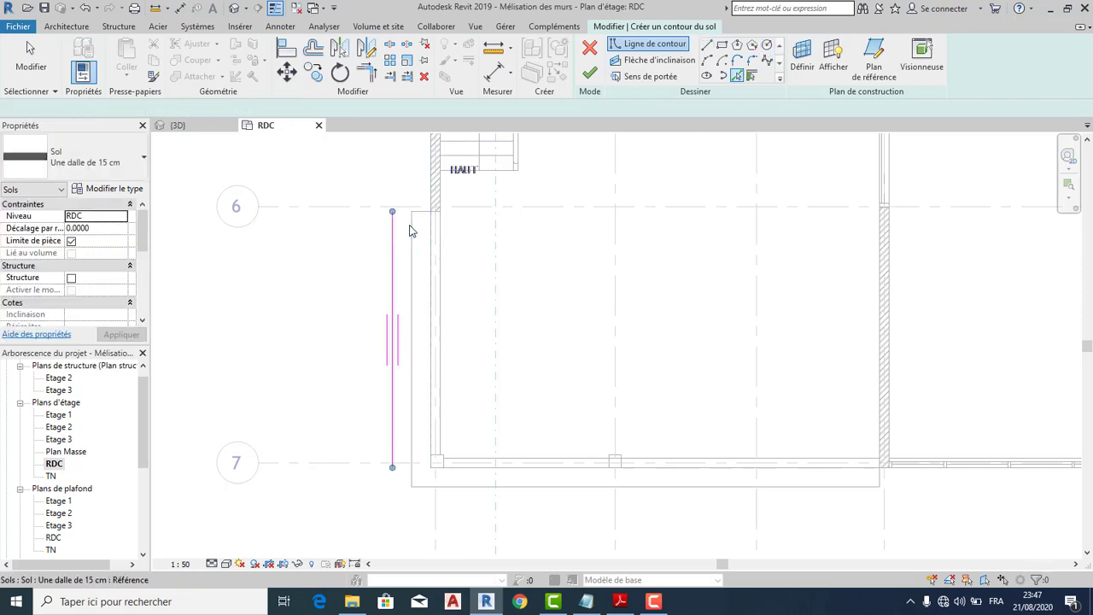
left_click(430, 493)
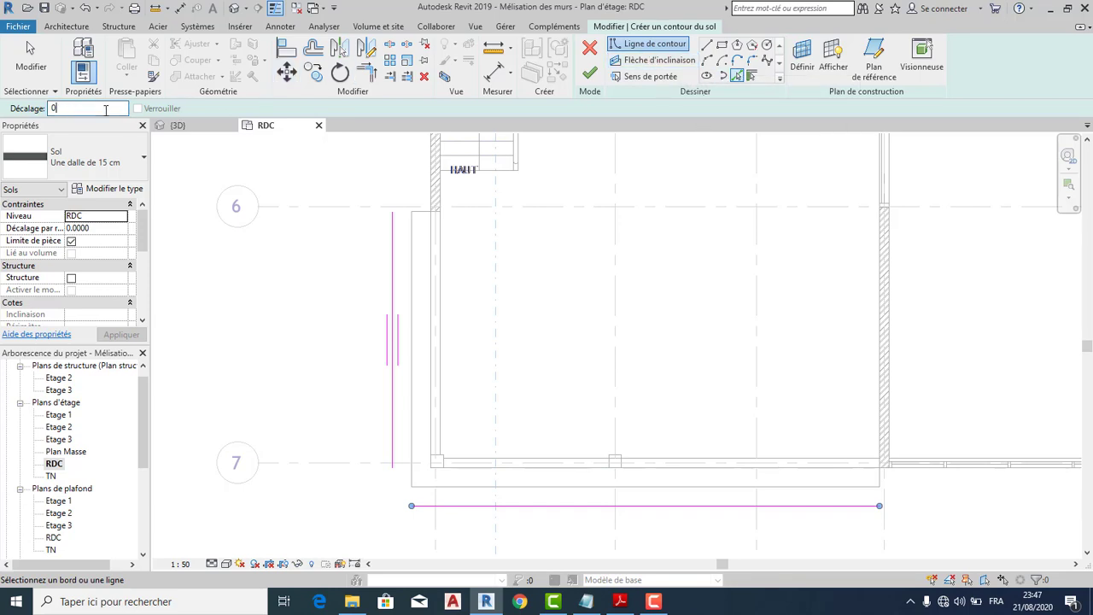
Add inner boundary lines along the first slab's outer edges with zero offset and close both ends with short lines.
left_click(416, 267)
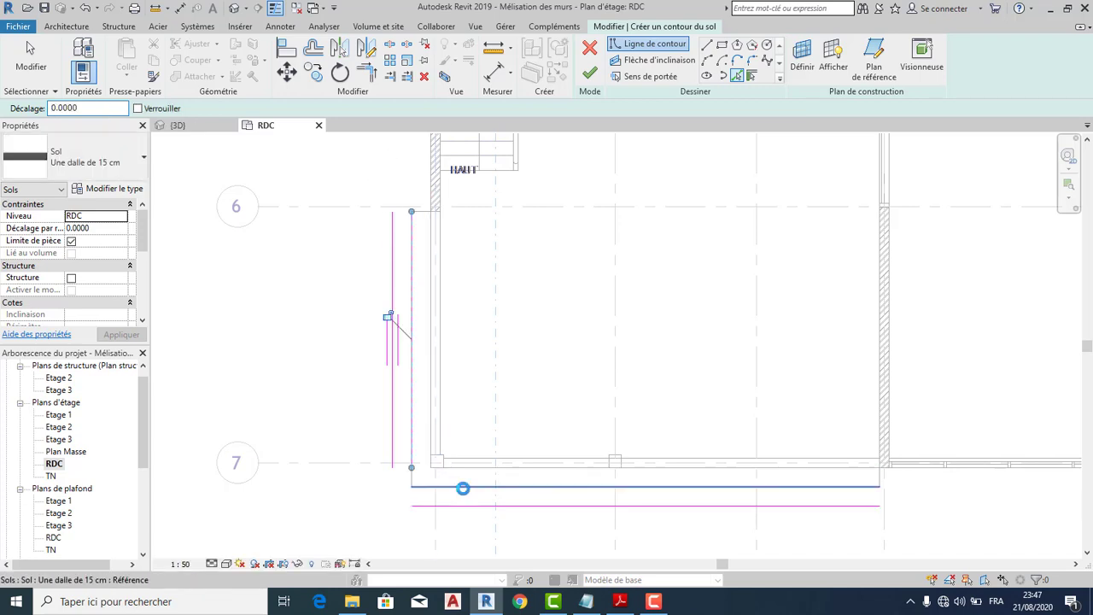
left_click(462, 487)
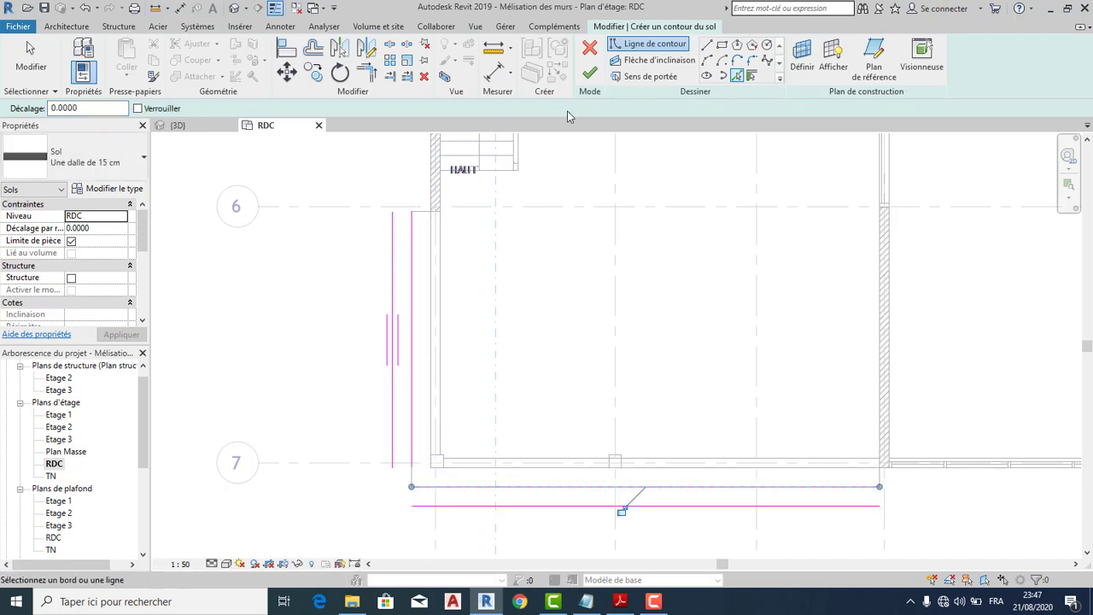
left_click(705, 46)
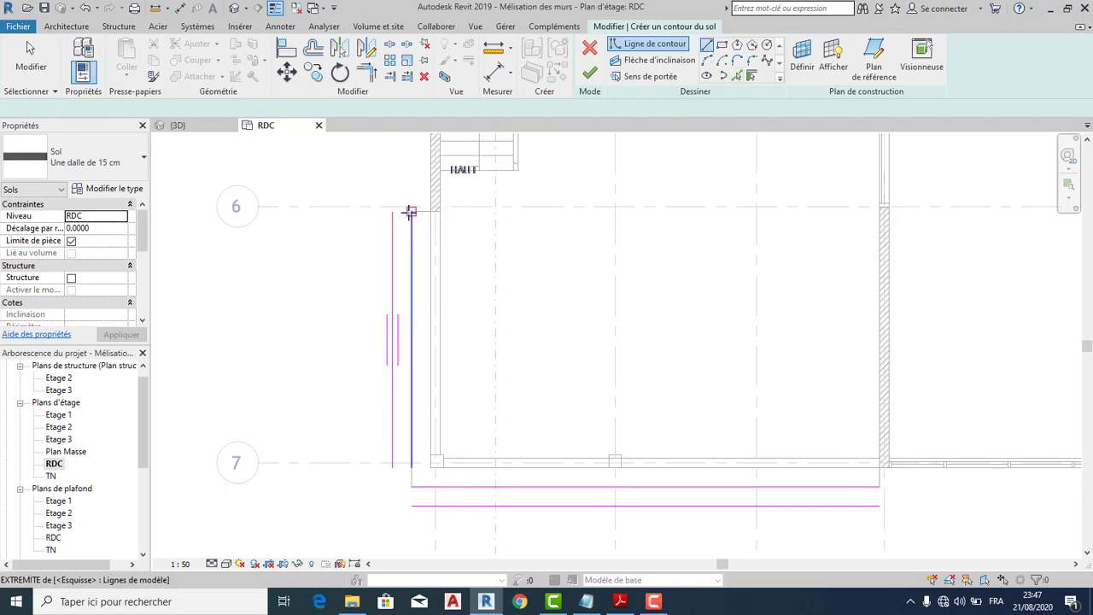
left_click(410, 211)
left_click(391, 211)
key("Escape")
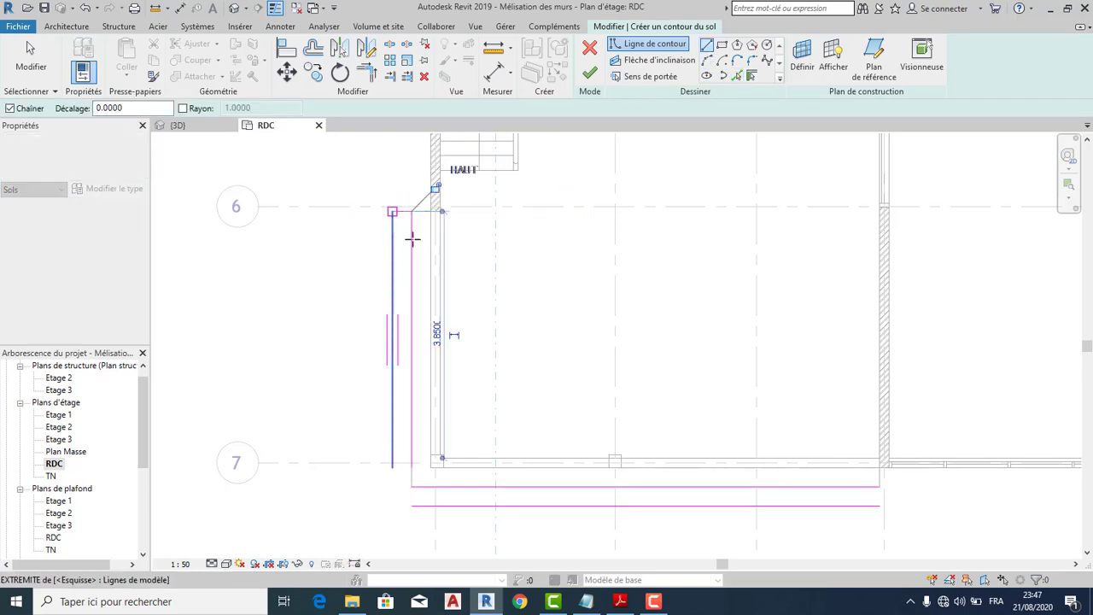
left_click(879, 505)
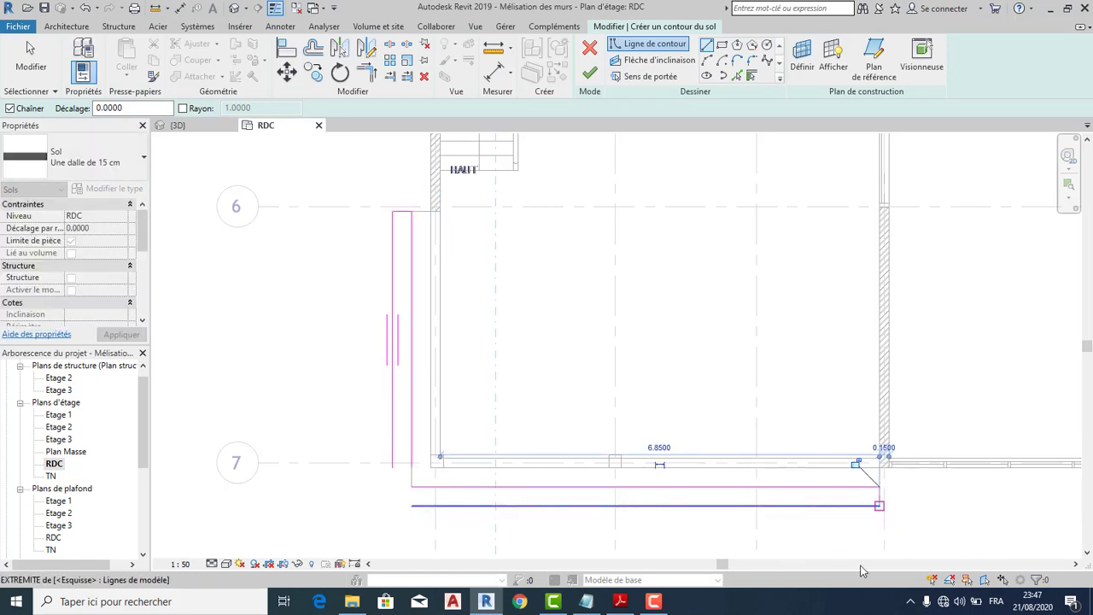
key("Escape")
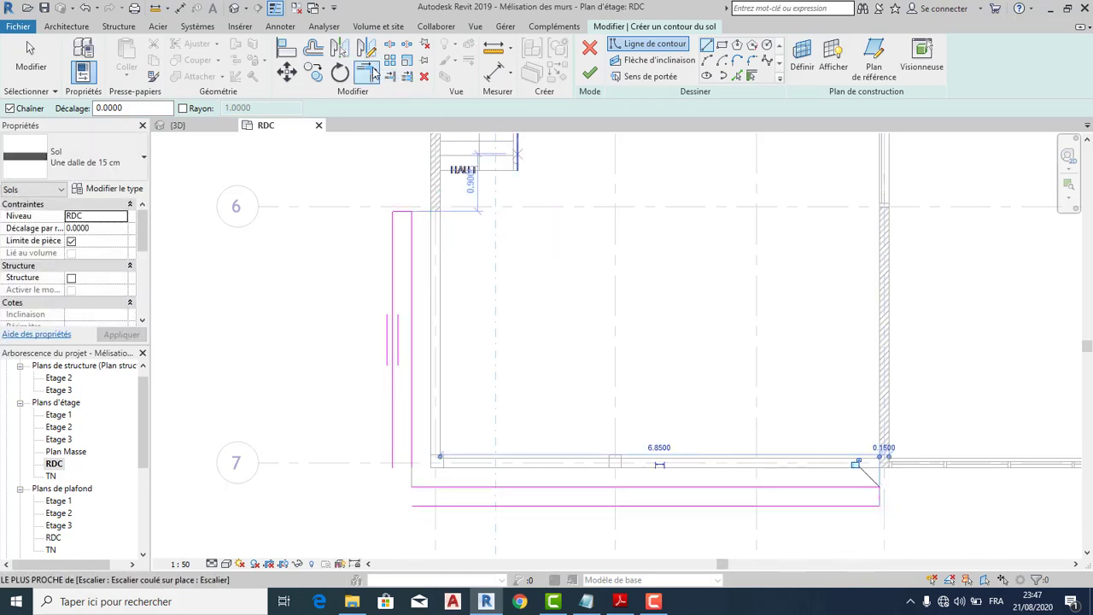
Join the outer pair and the inner pair of boundary lines into corners near A-7 with Trim/Extend to Corner.
left_click(368, 72)
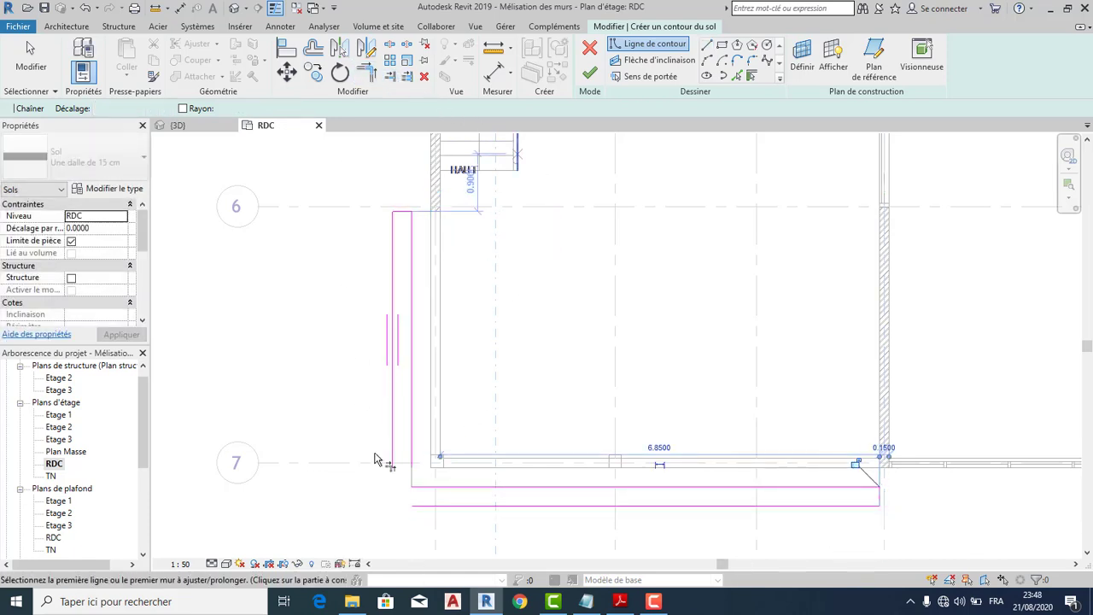
left_click(443, 507)
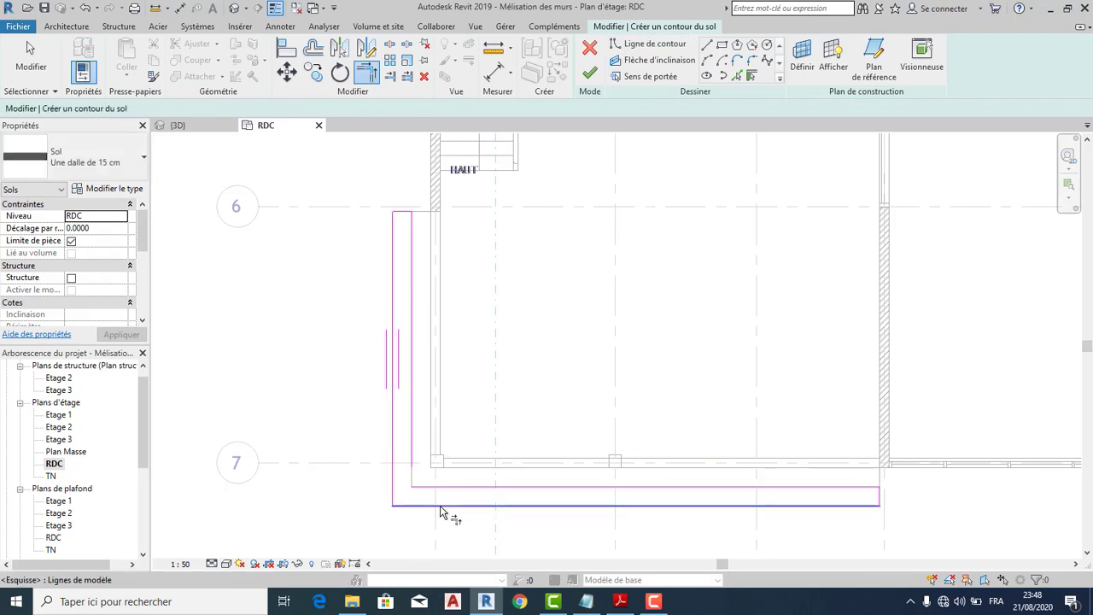
left_click(588, 75)
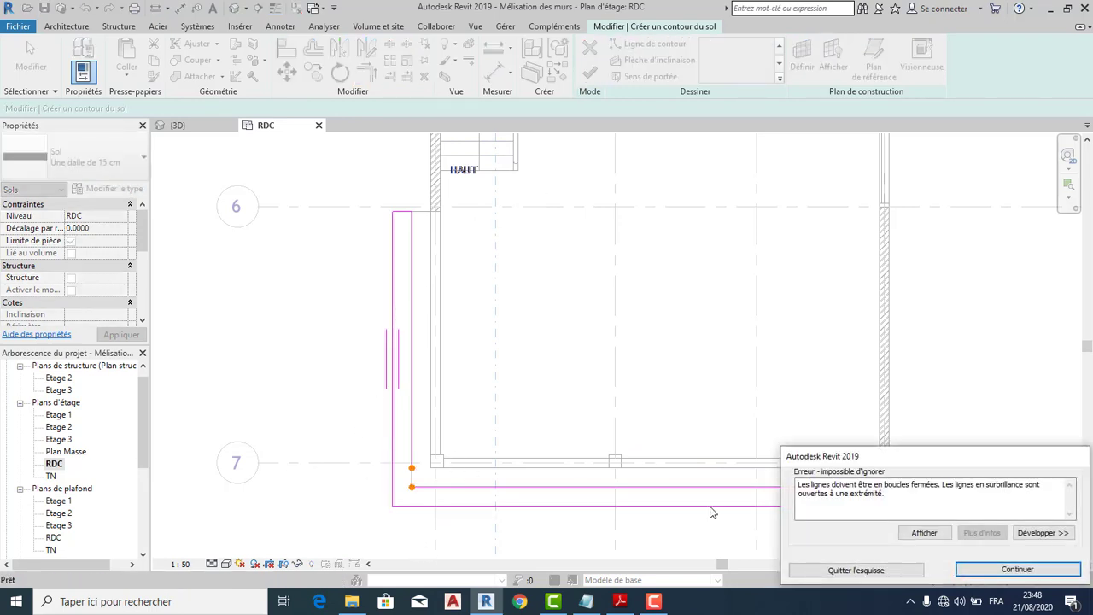
left_click(963, 573)
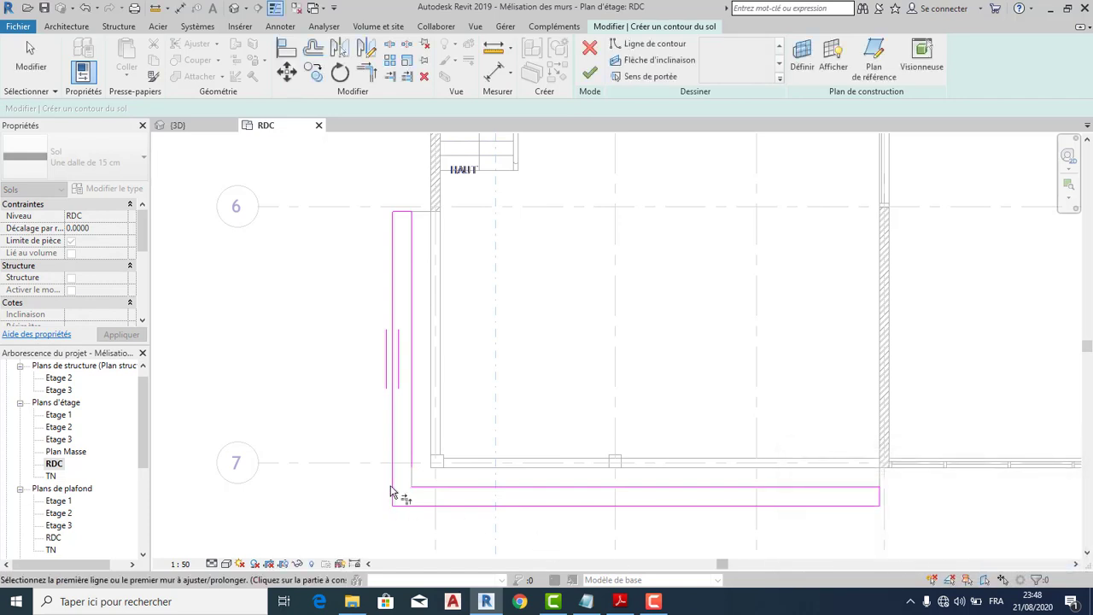
left_click(433, 489)
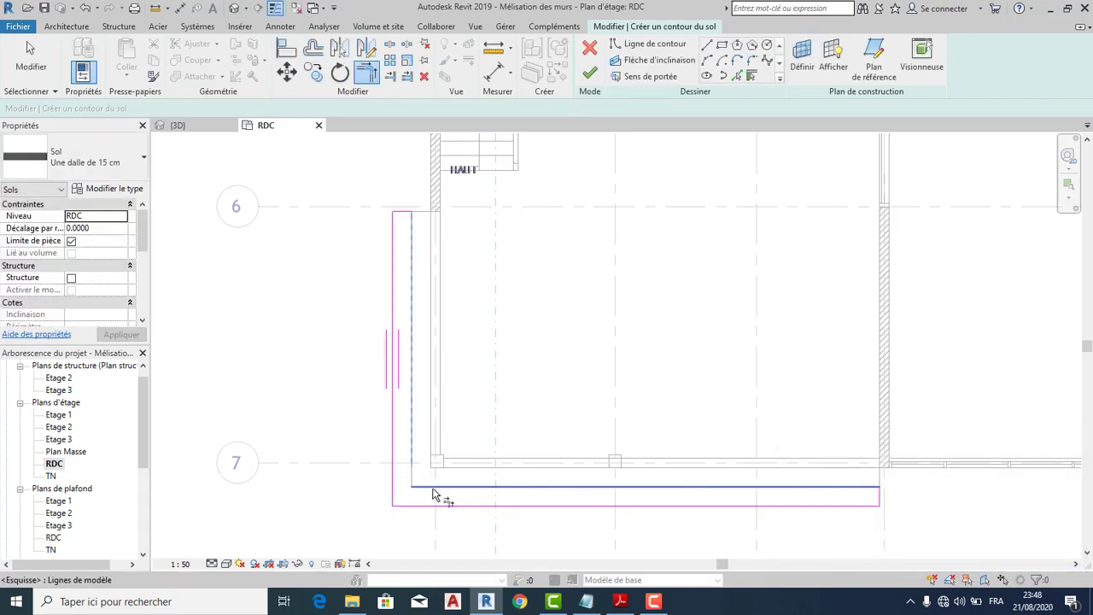
key("t")
key("r")
Finish the second floor sketch and decline attaching the walls that reach it to its base.
left_click(589, 73)
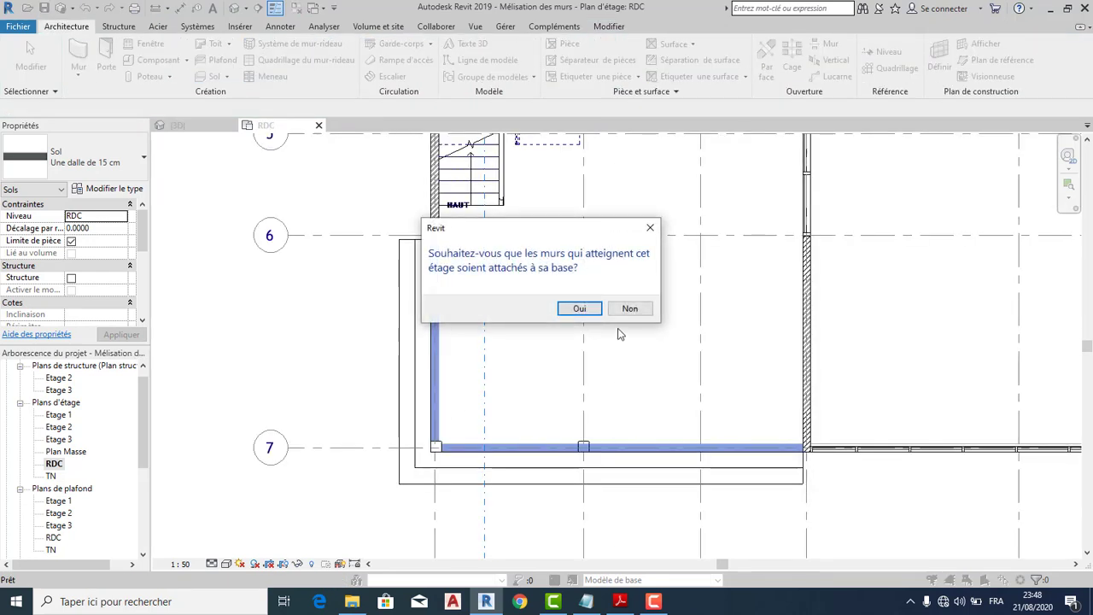
left_click(629, 309)
scroll(435, 380, "up", 1)
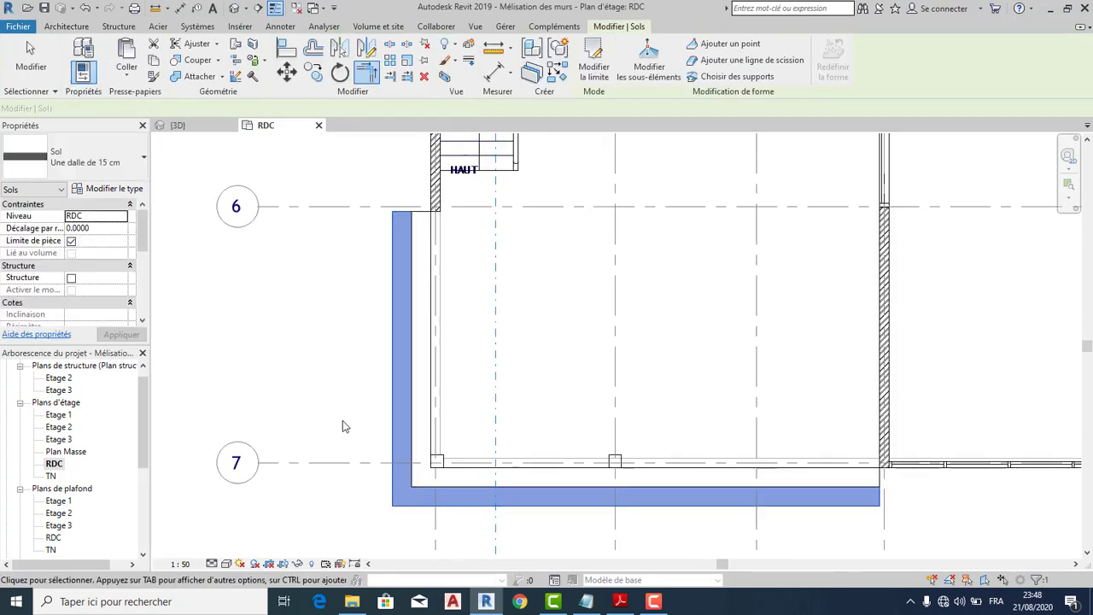
scroll(387, 415, "down", 1)
key("Escape")
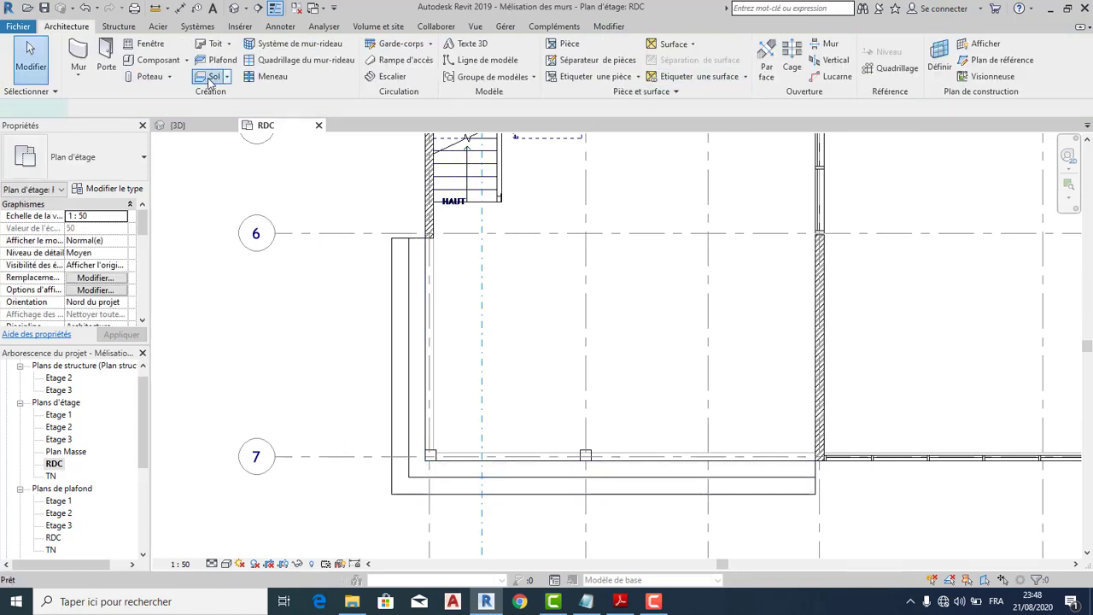
Start a third floor and pick the second slab's two outer edges as its inner boundary lines with zero offset.
left_click(210, 80)
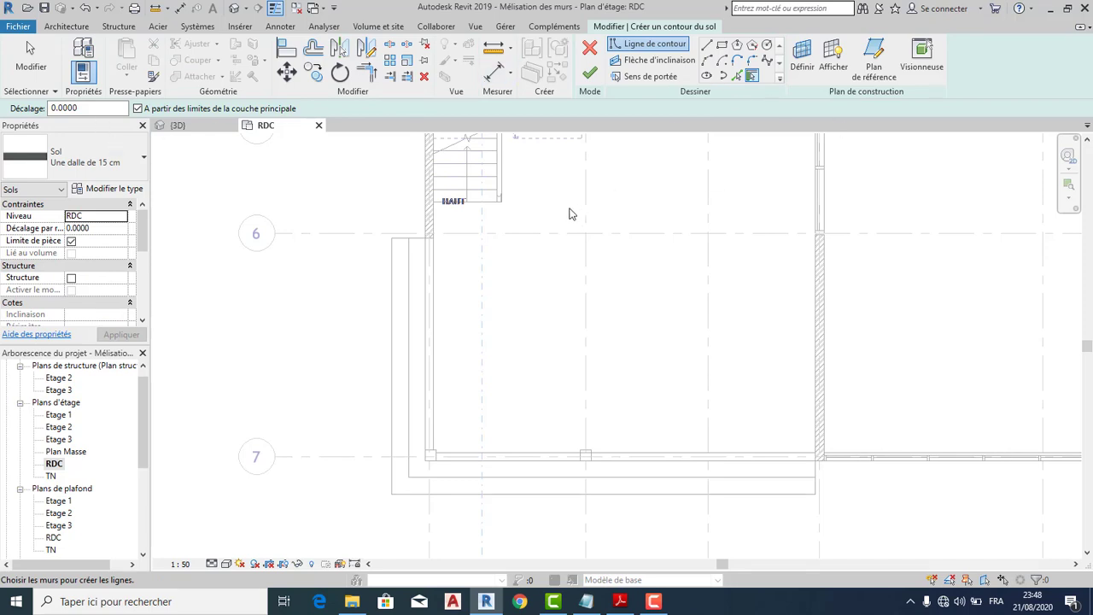
left_click(746, 75)
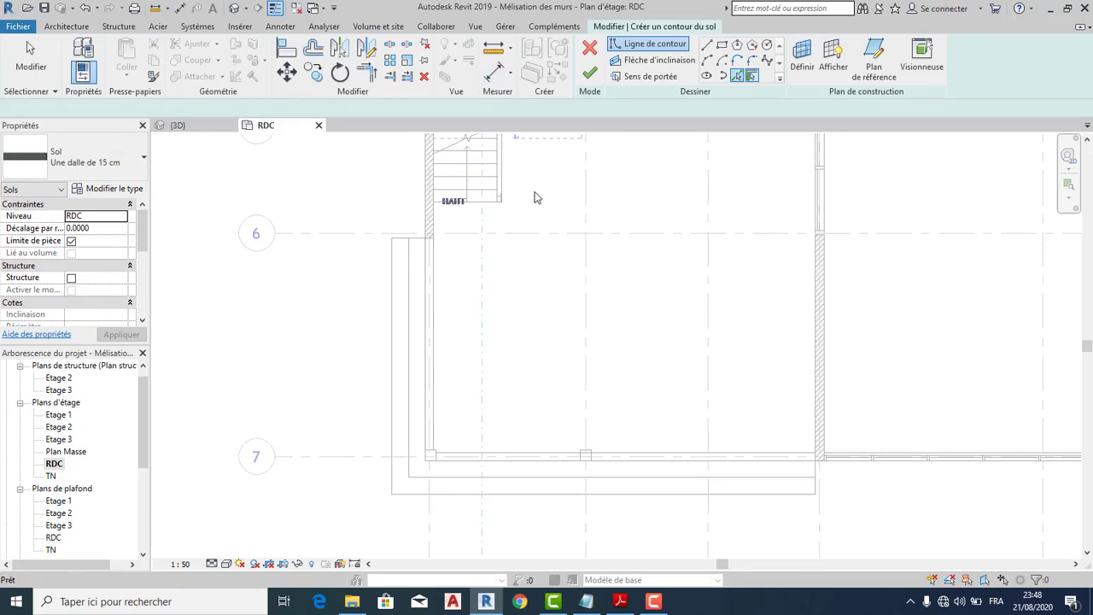
left_click(395, 278)
left_click(420, 508)
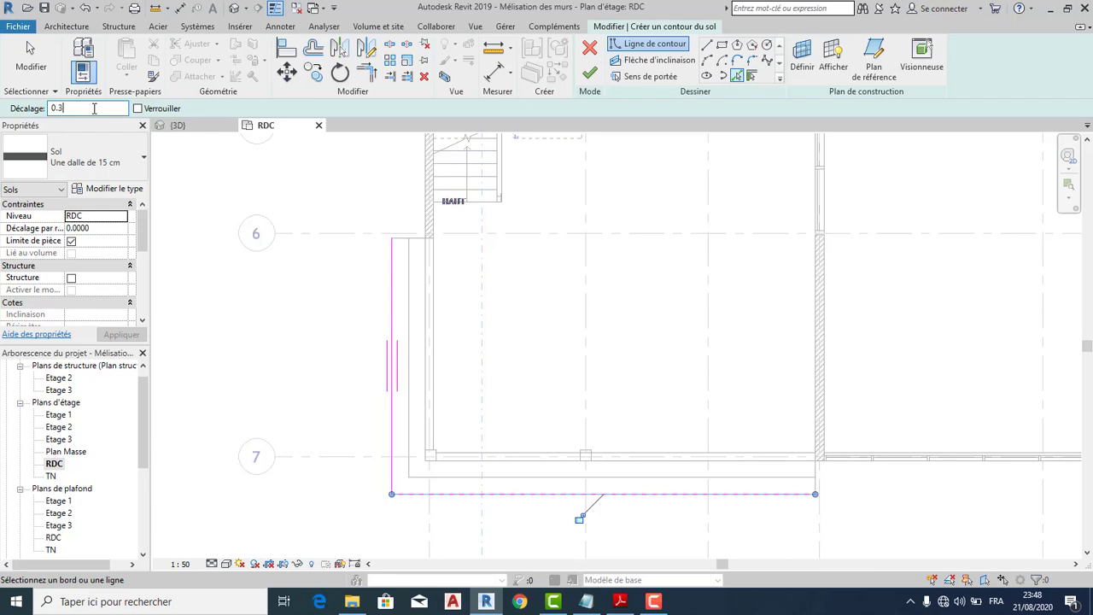
Add the third slab's two outer boundary lines offset 0.3 m outward from its inner boundary lines.
type("0.3")
key("Return")
left_click(390, 294)
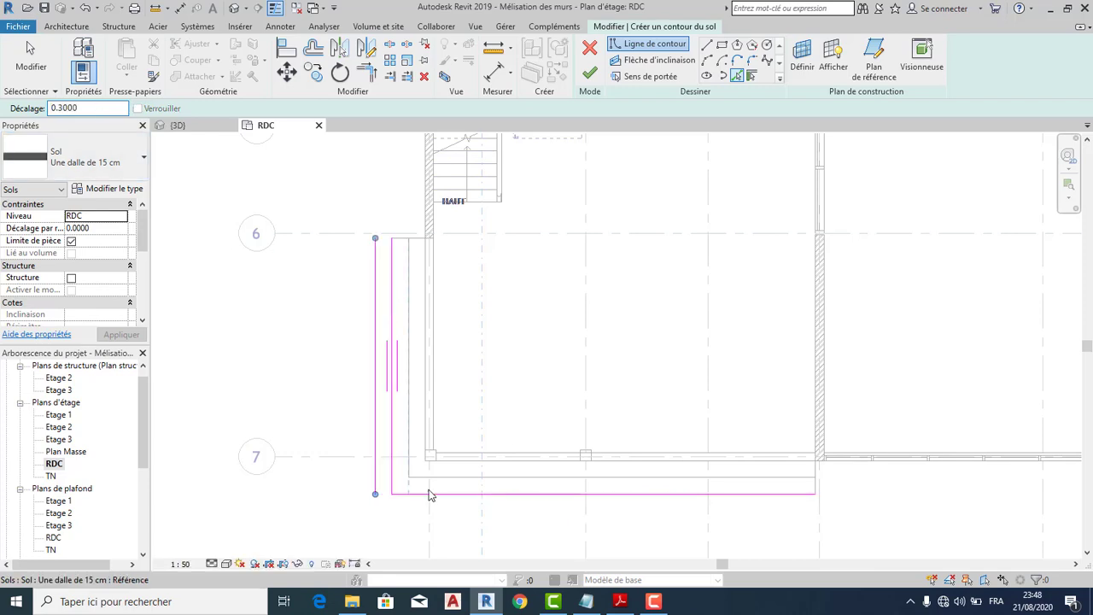
left_click(451, 505)
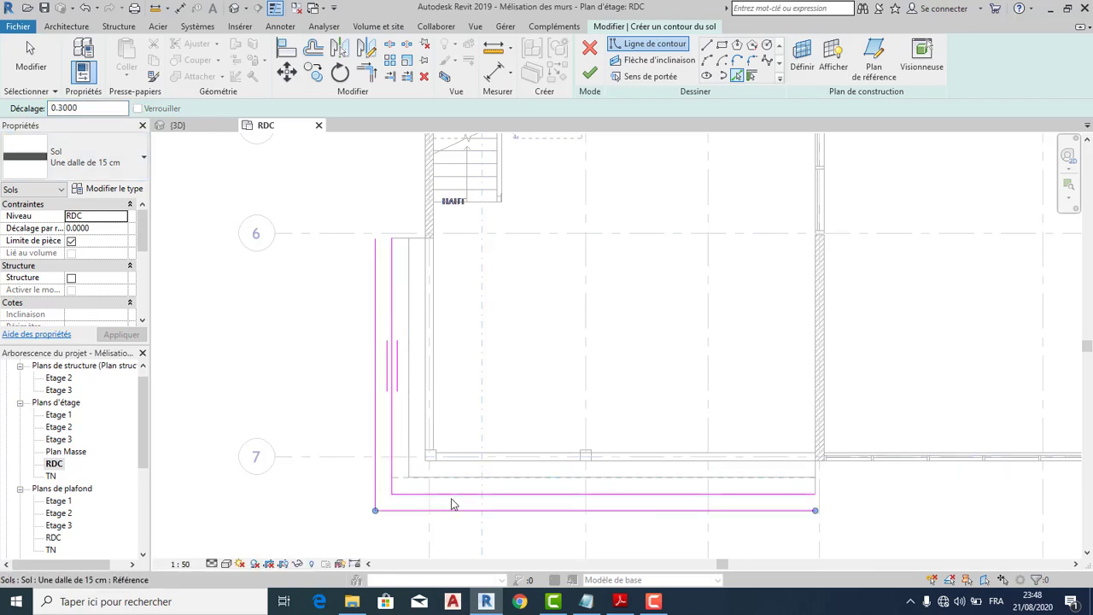
Close both ends of the third slab's boundary with short lines and finish the floor without attaching walls to its base.
key("t")
key("r")
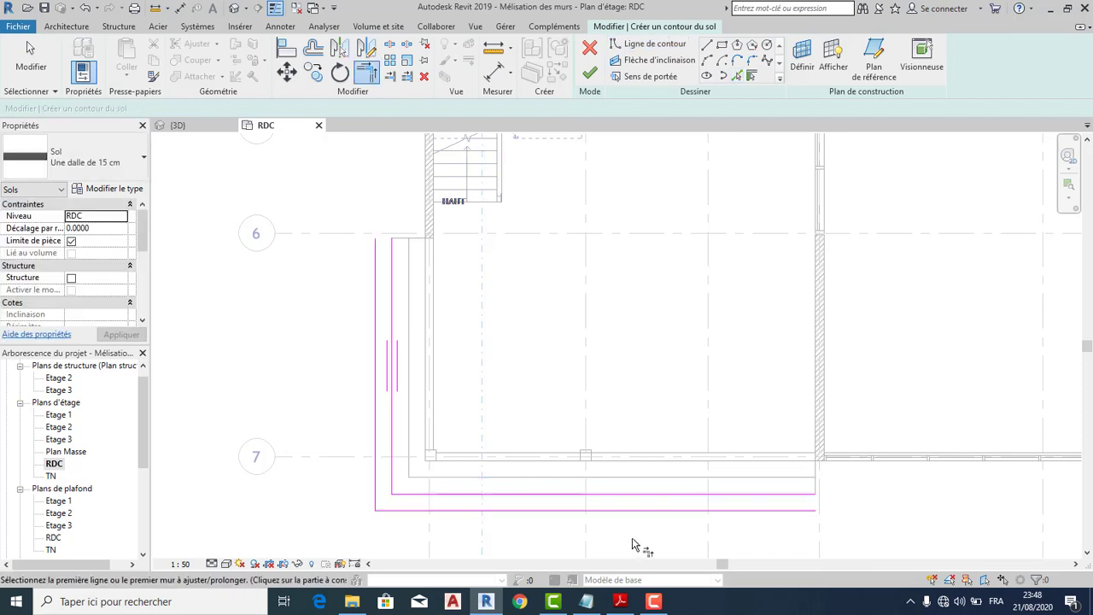
left_click(708, 46)
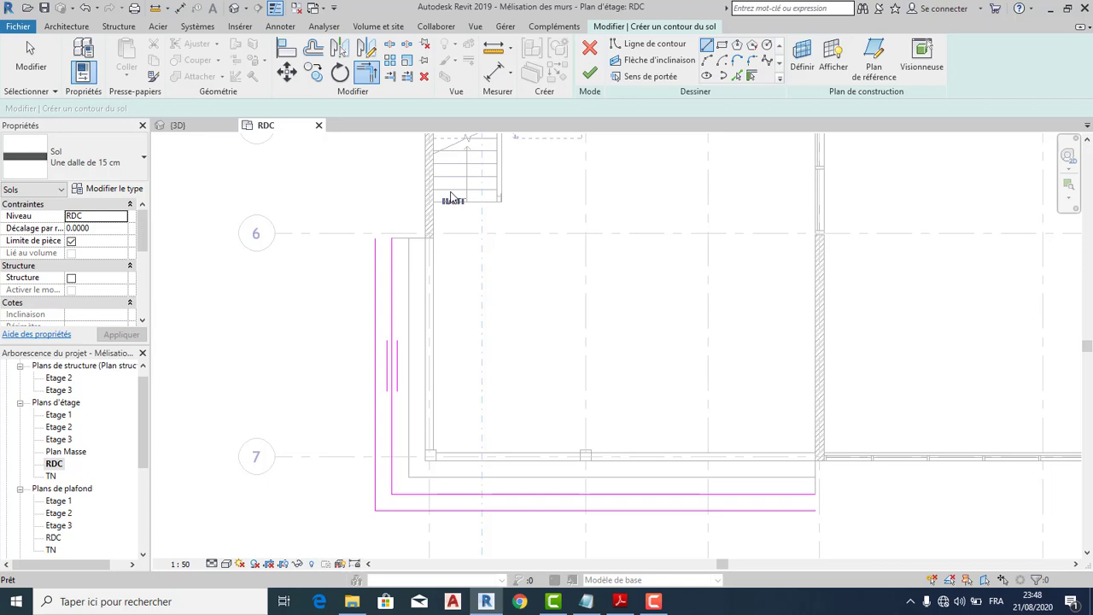
left_click(391, 237)
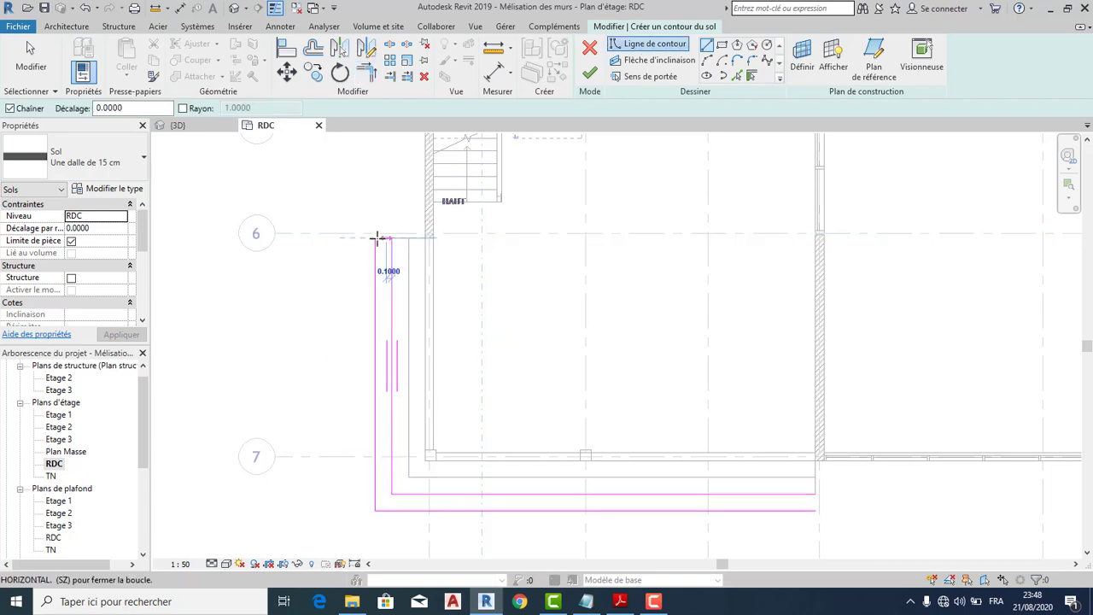
left_click(814, 495)
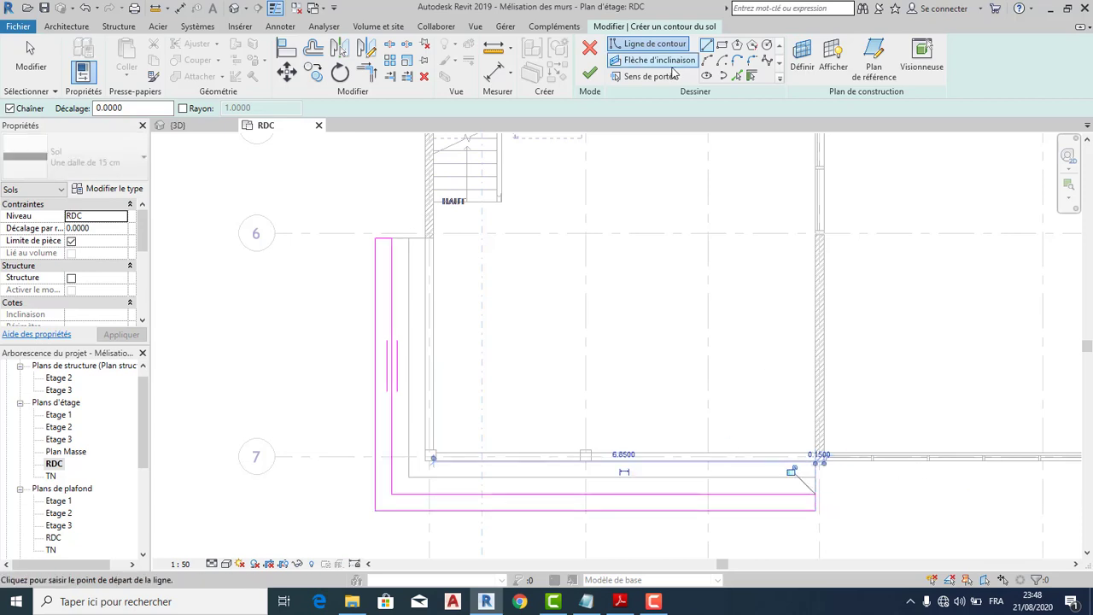
left_click(587, 76)
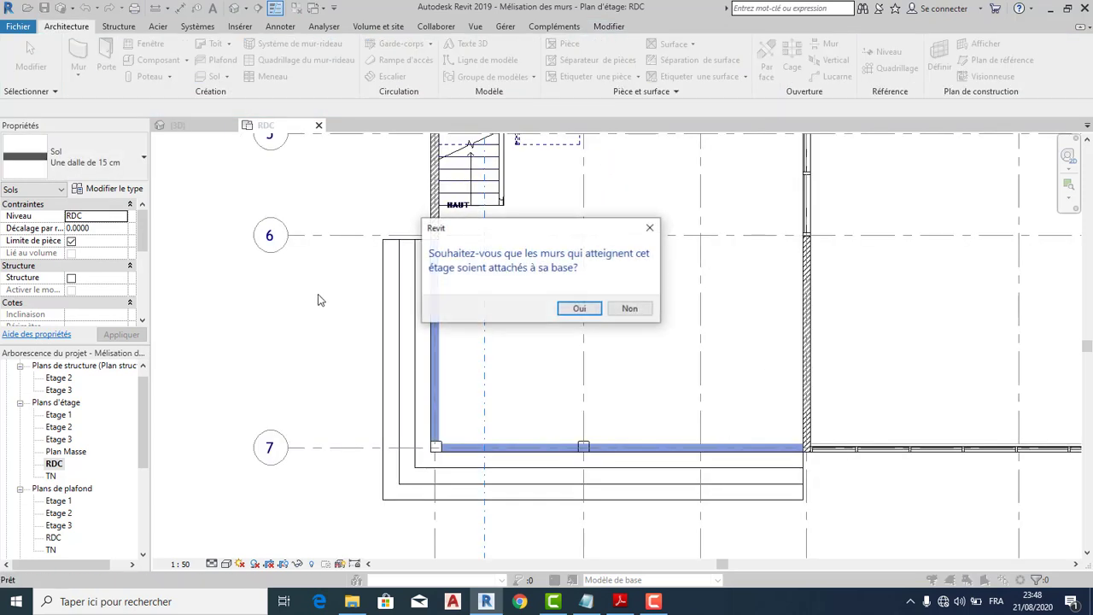
left_click(629, 309)
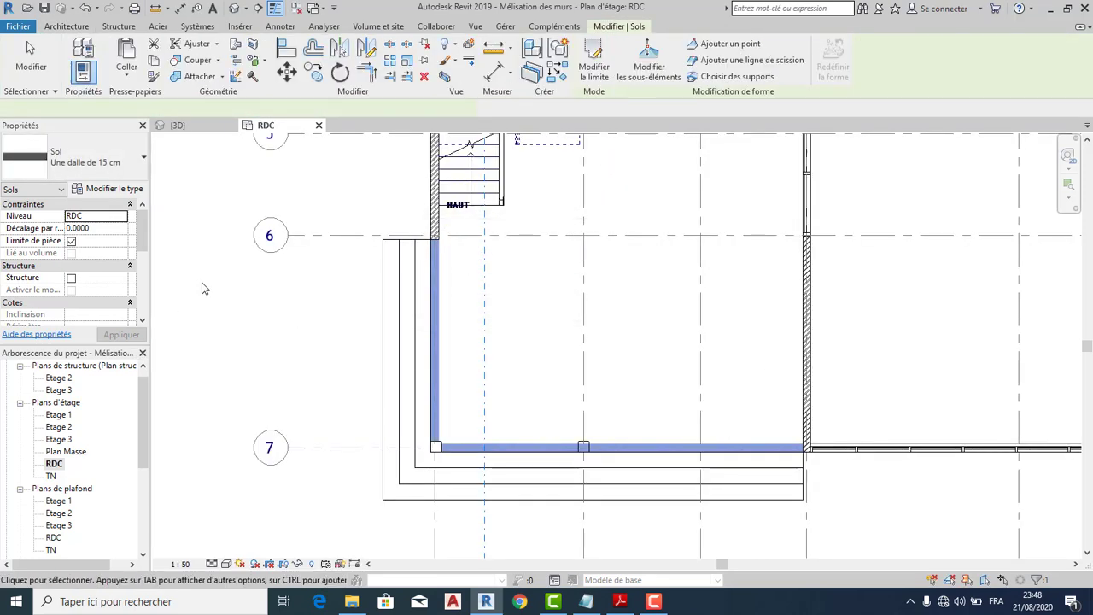
Start a fourth floor and pick the third slab's two outer edges as its inner boundary lines.
scroll(230, 316, "down", 1)
middle_click_drag(290, 300, 357, 227)
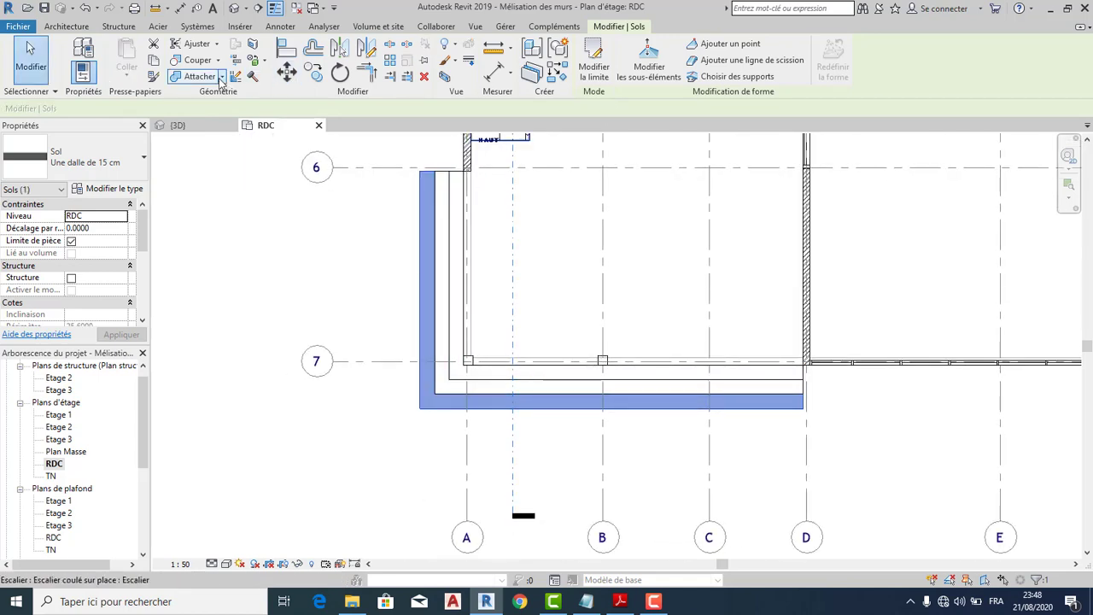
left_click(77, 27)
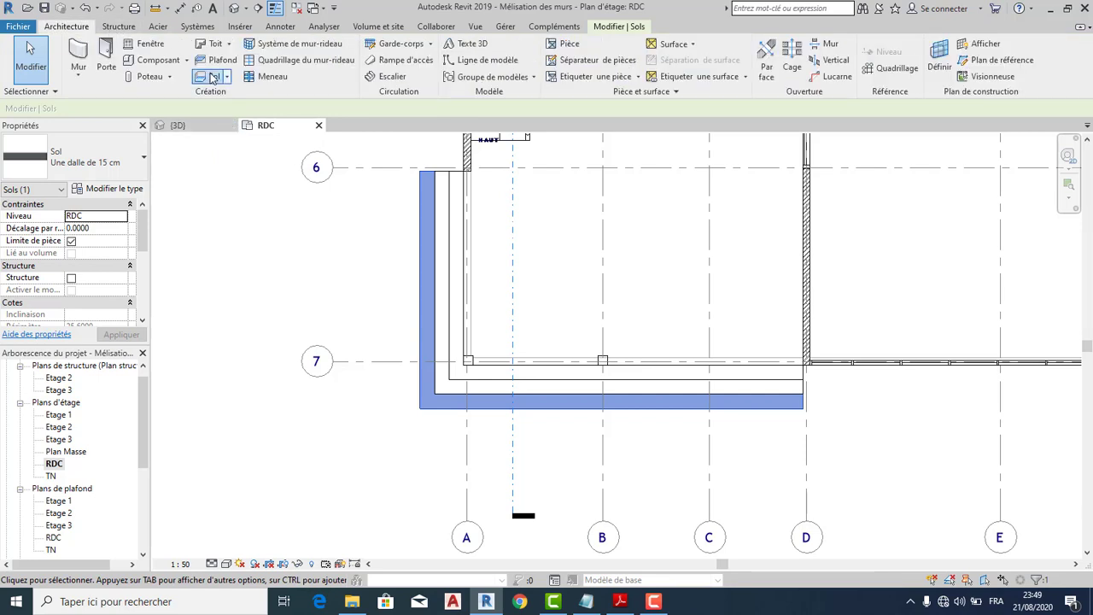
left_click(214, 77)
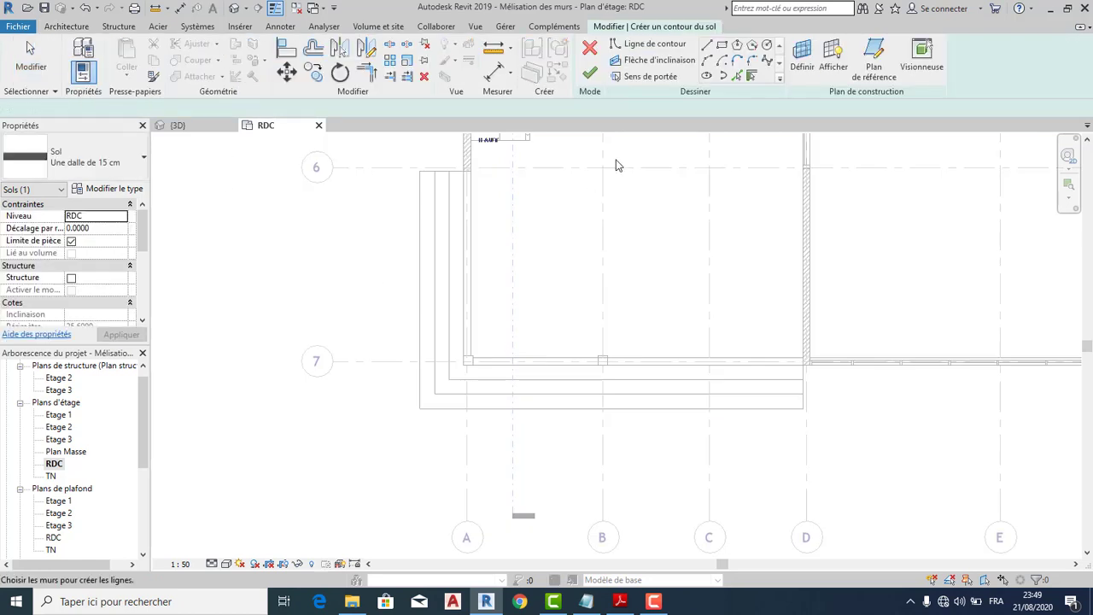
left_click(737, 79)
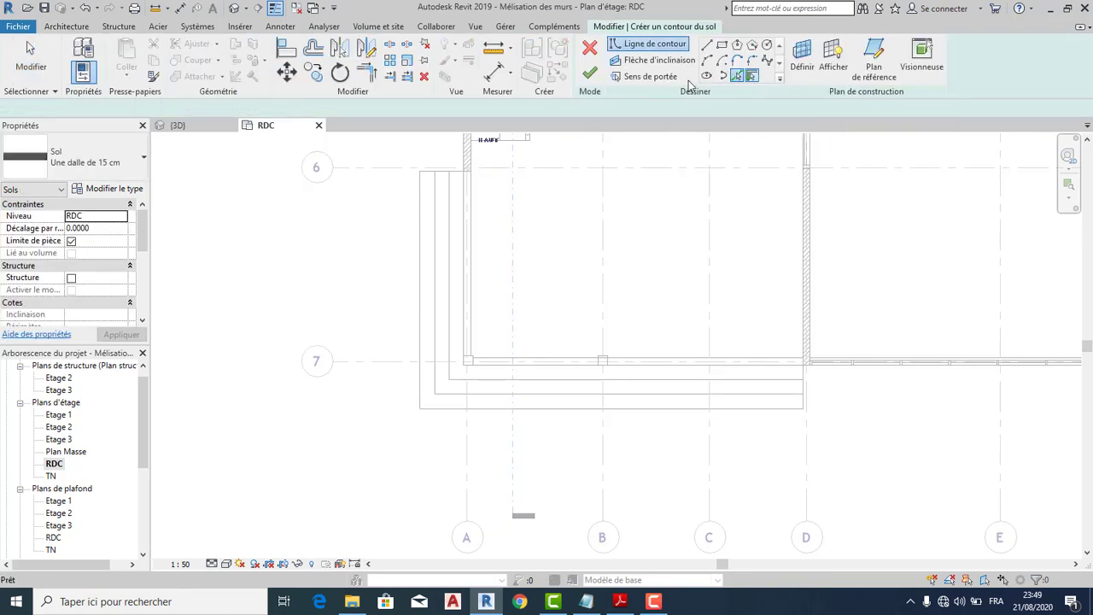
left_click(420, 239)
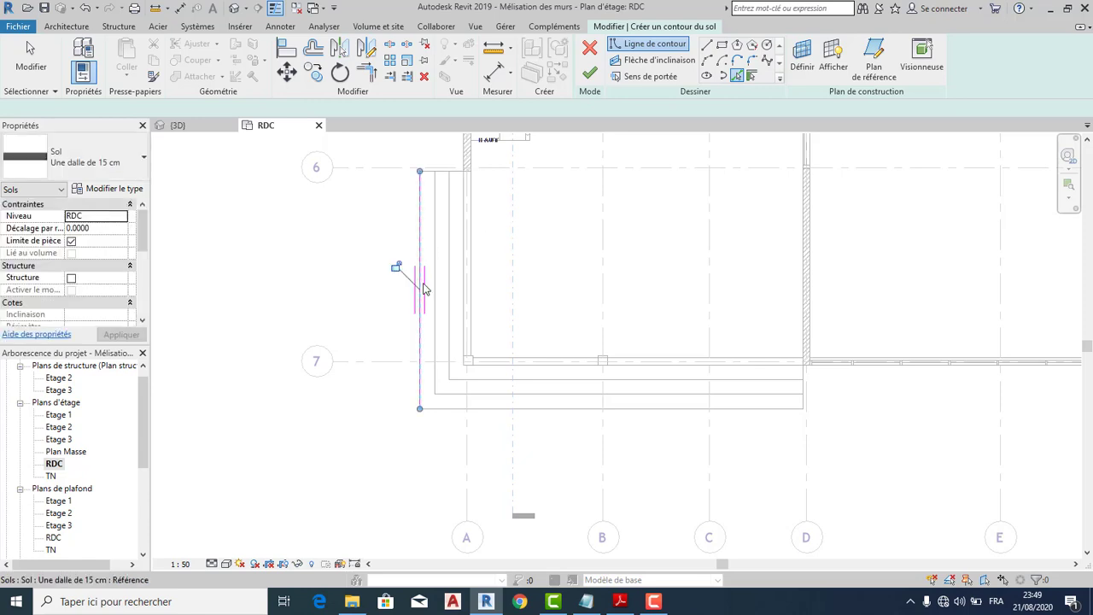
left_click(482, 418)
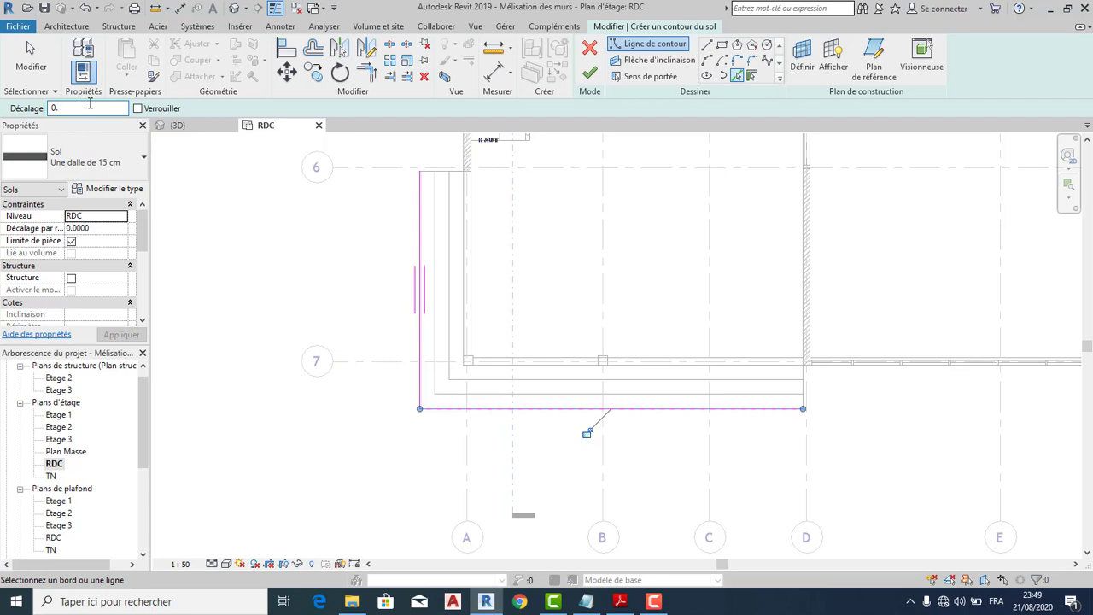
Add the fourth slab's two outer boundary lines with a 0.3 m outward offset.
type("0.3")
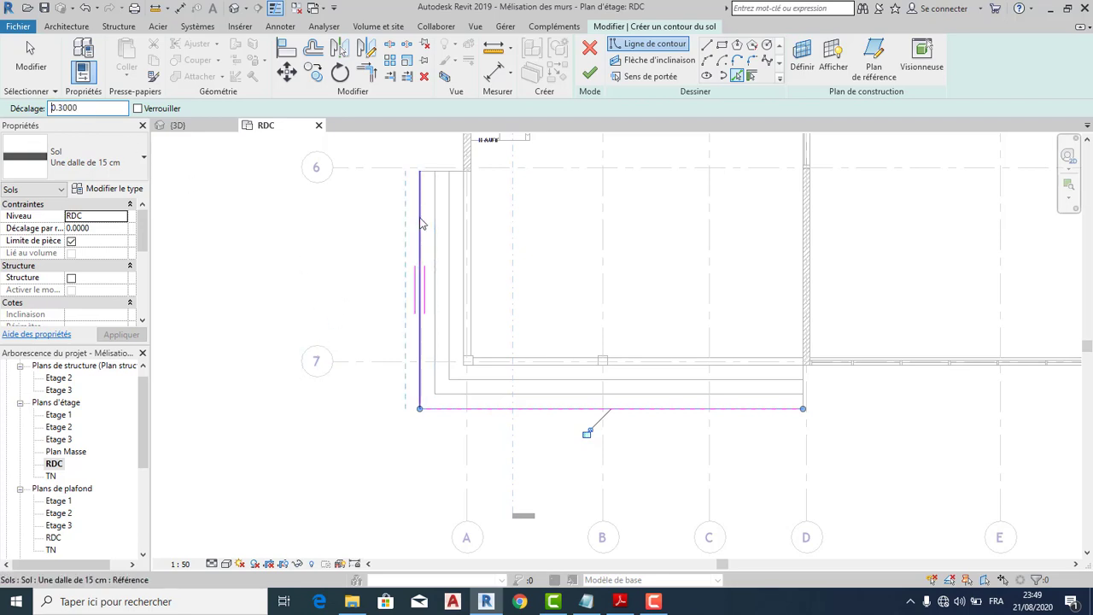
left_click(419, 224)
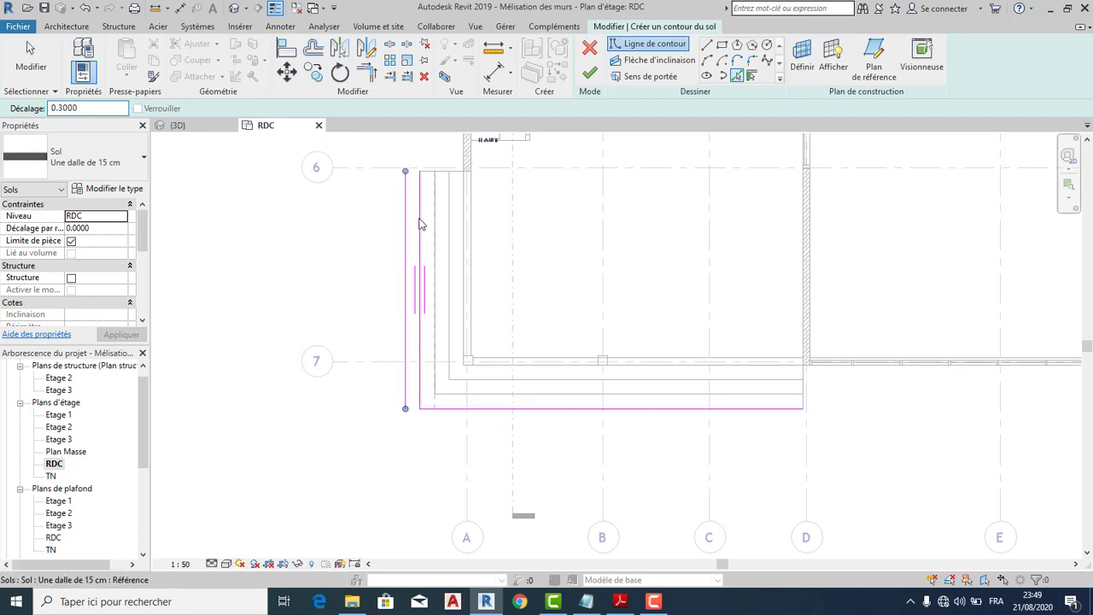
left_click(474, 410)
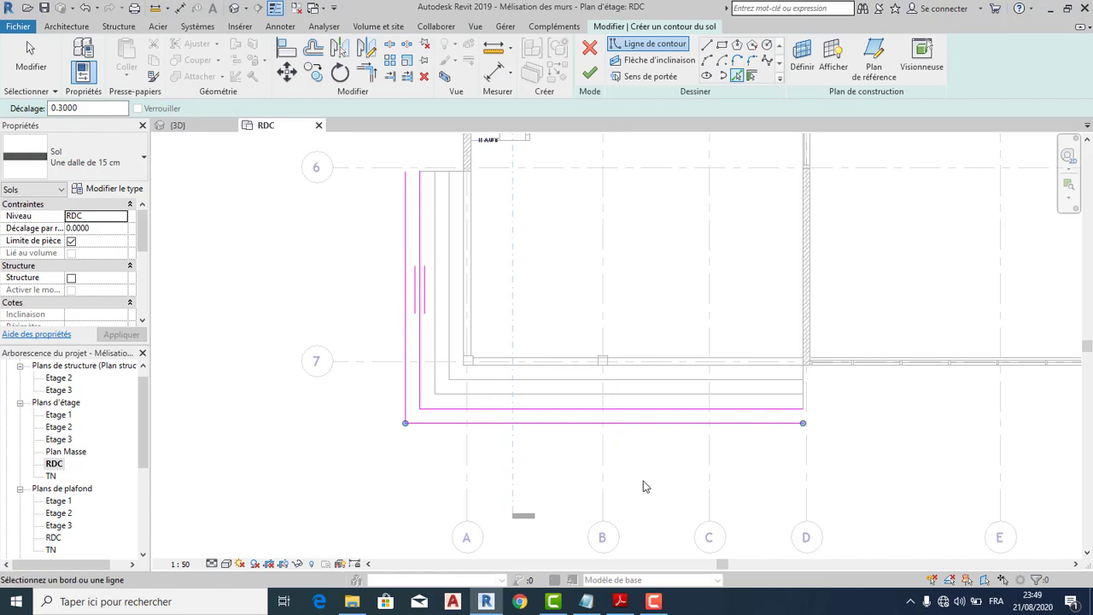
Draw a short closing line near grid 6 and move it flush with the ends of the fourth slab's long boundary lines.
left_click(706, 48)
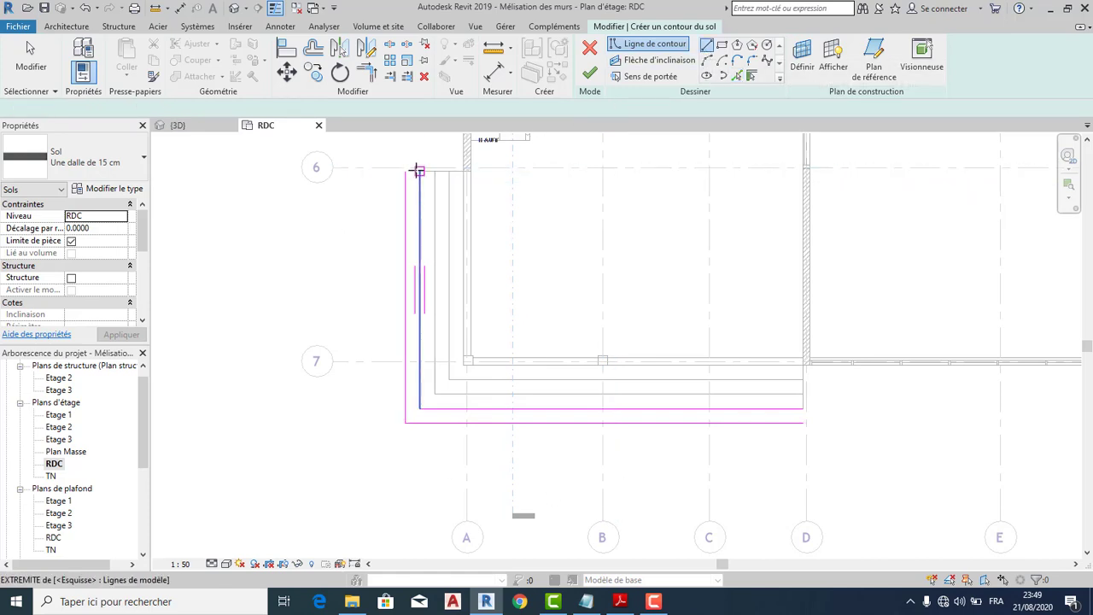
left_click(402, 172)
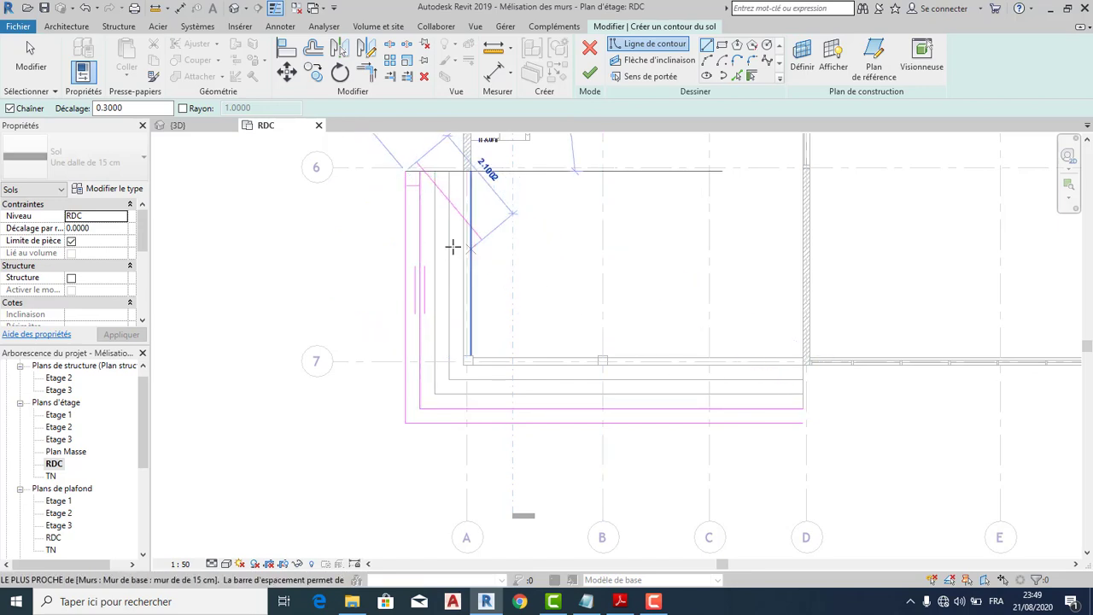
key("Escape")
key("Escape")
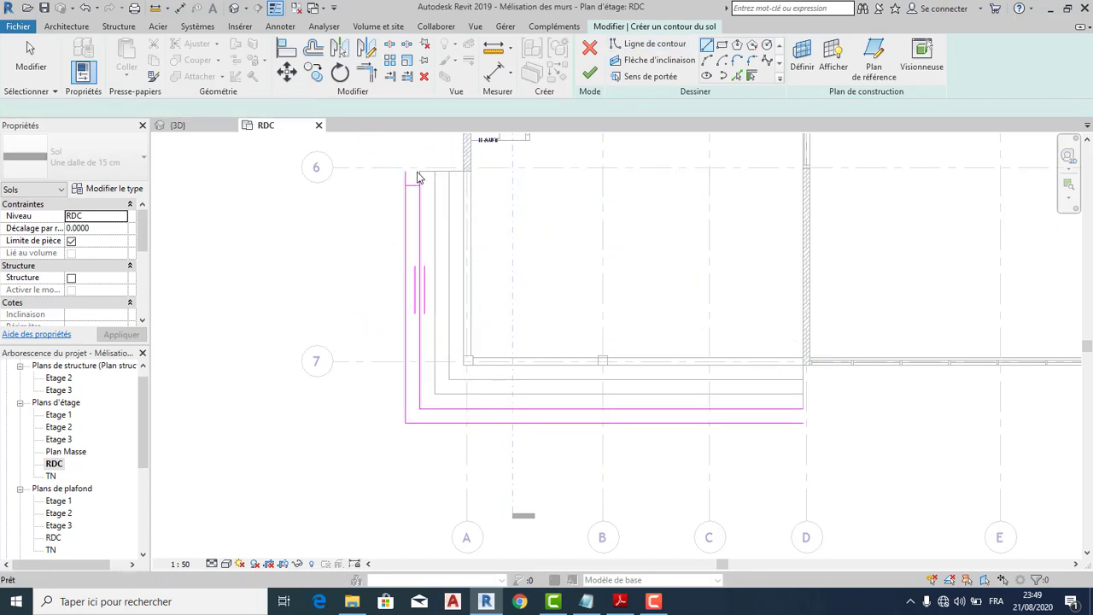
scroll(416, 179, "up", 2)
key("Escape")
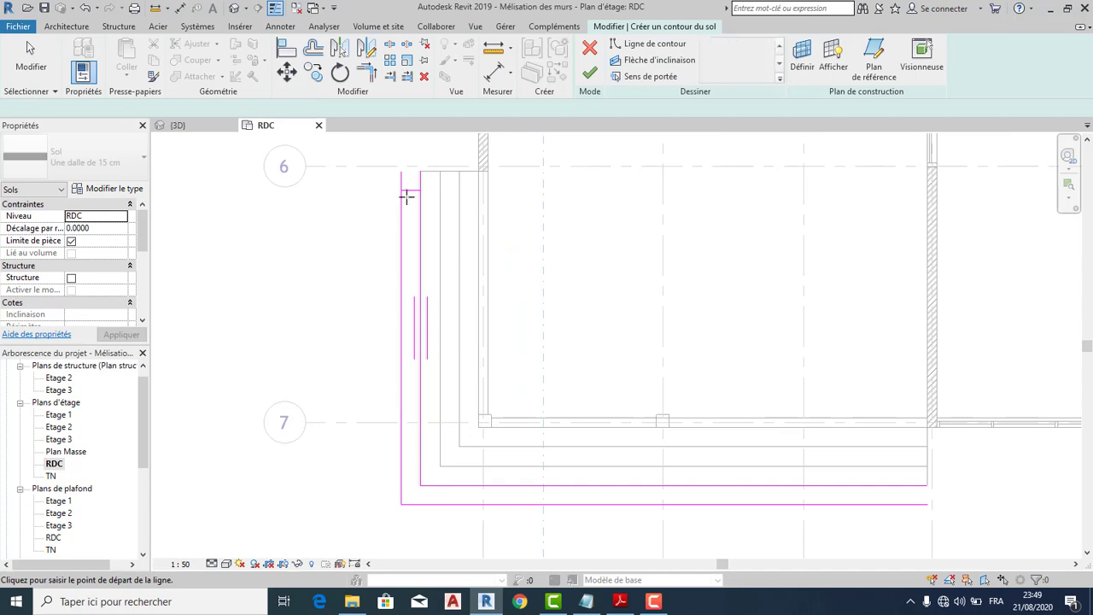
scroll(411, 195, "up", 2)
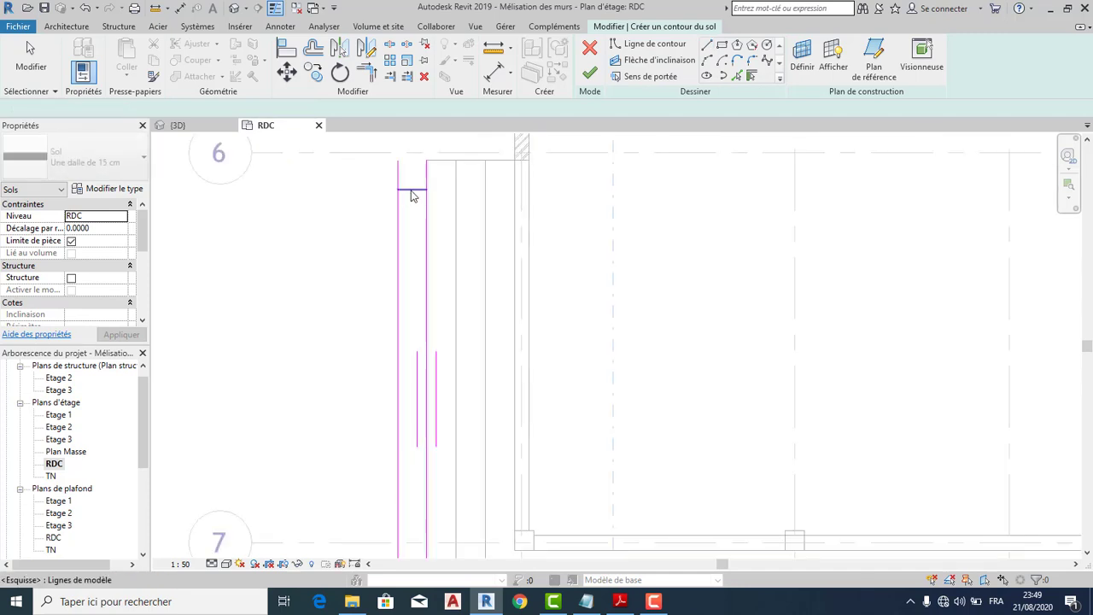
left_click(414, 168)
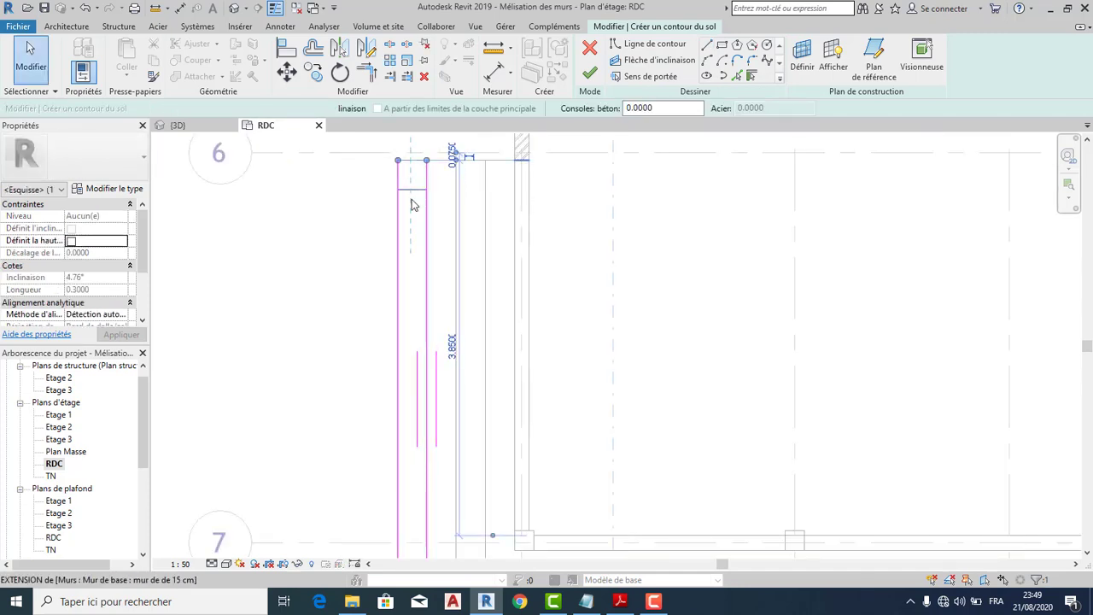
left_click(419, 214)
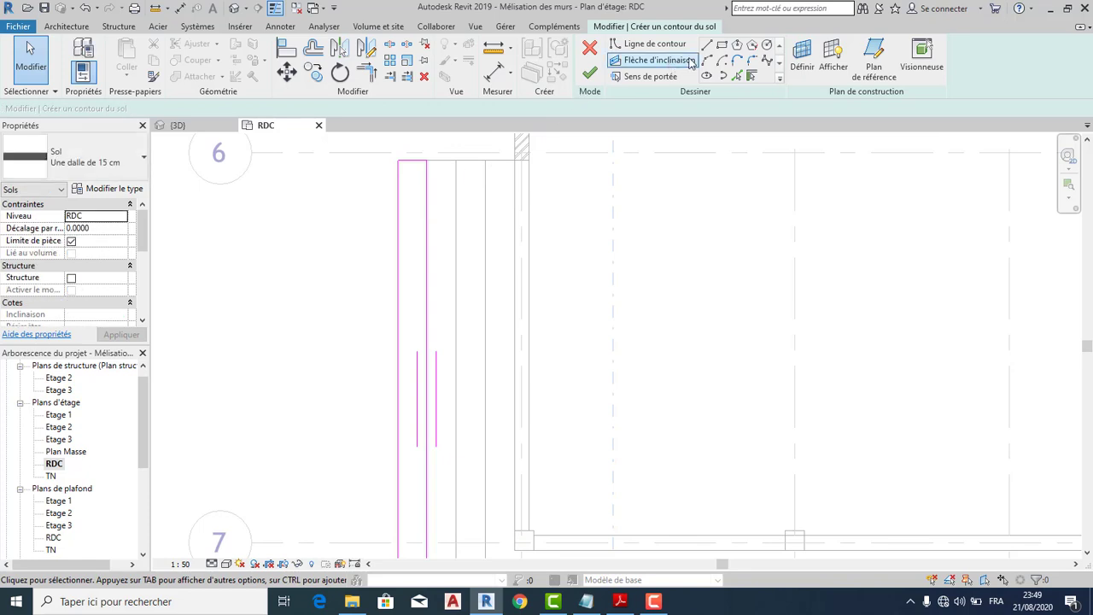
Close the fourth slab's other boundary end near grid D with a short line at zero offset.
left_click(706, 44)
middle_click_drag(660, 367, 612, 244)
scroll(613, 245, "down", 3)
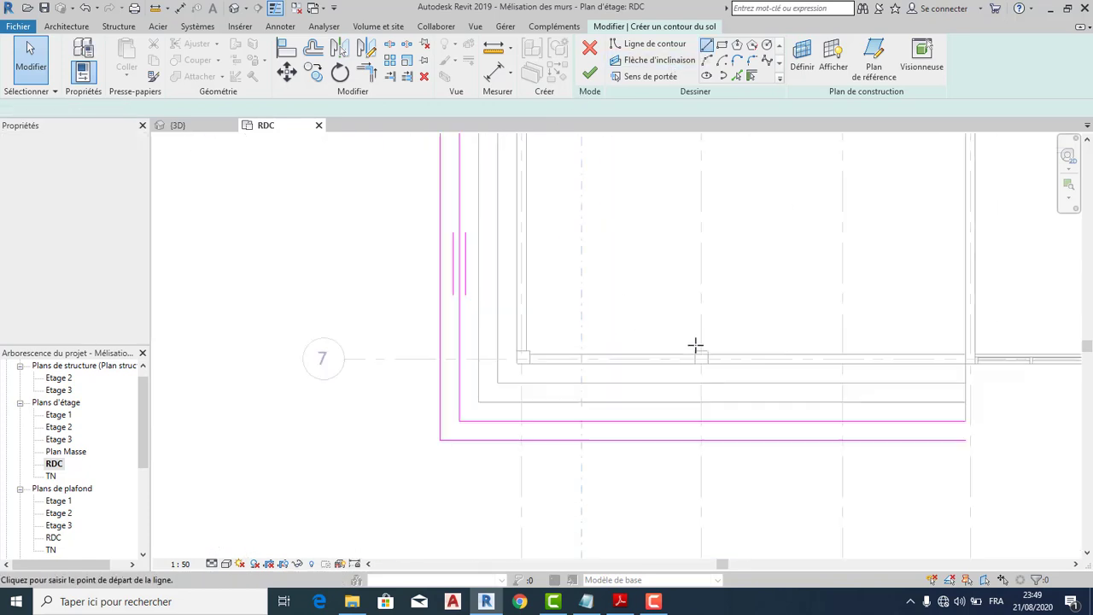
scroll(695, 347, "down", 1)
scroll(922, 427, "up", 5)
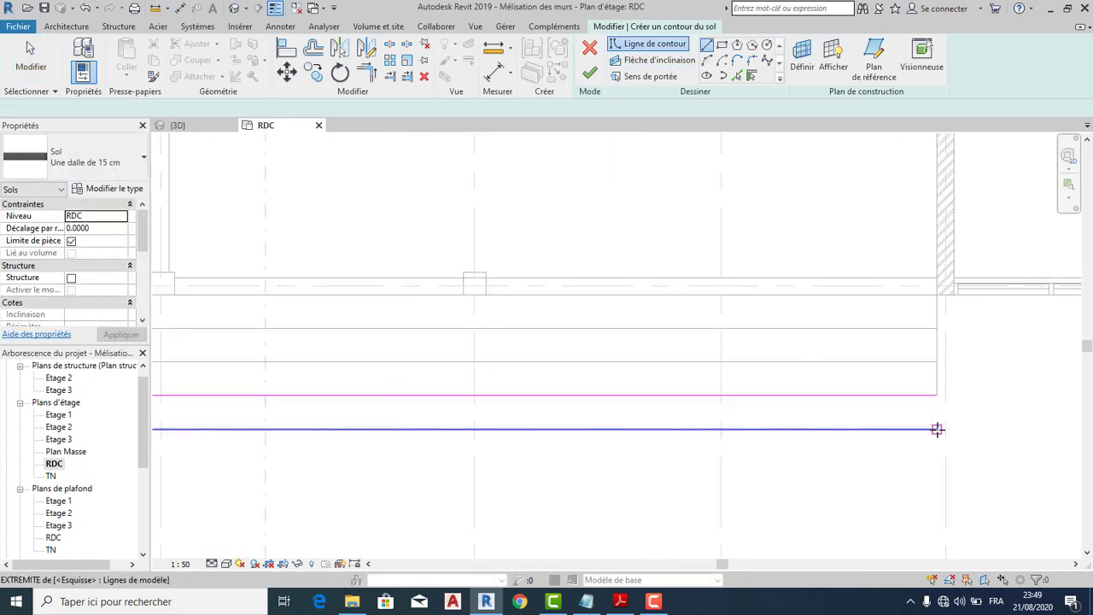
left_click(936, 430)
left_click(937, 395)
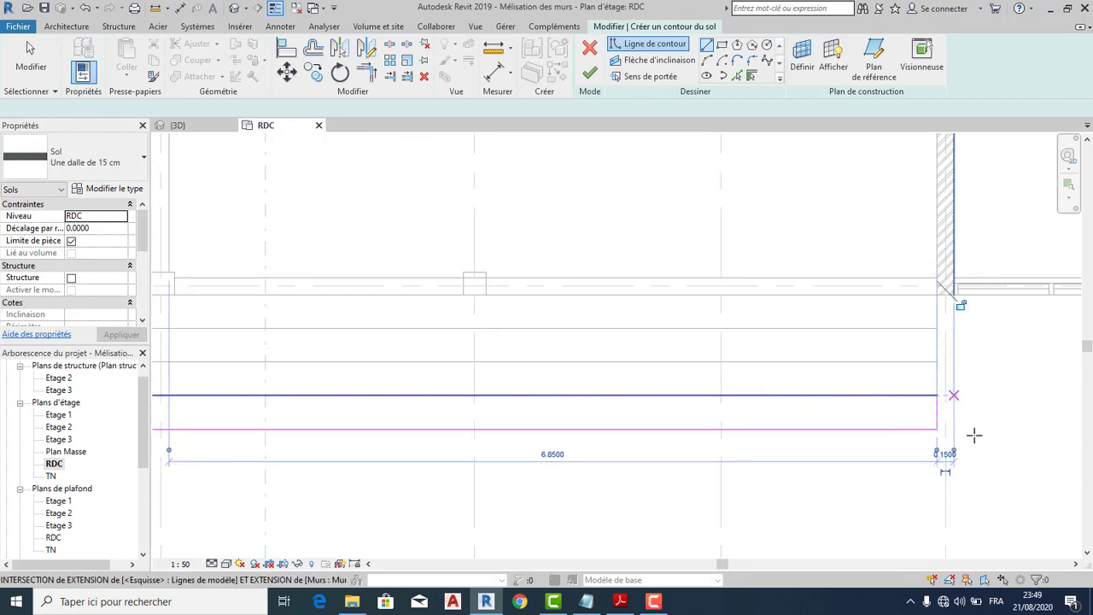
Finish the fourth floor sketch, decline attaching the walls to its base, and deselect the slab.
scroll(888, 500, "down", 2)
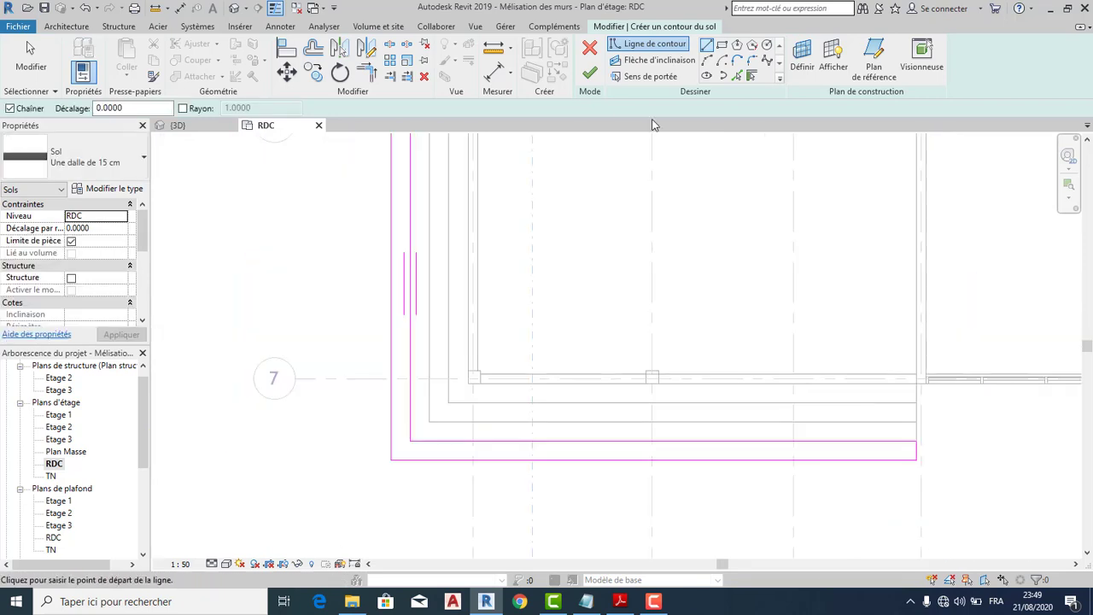
left_click(587, 75)
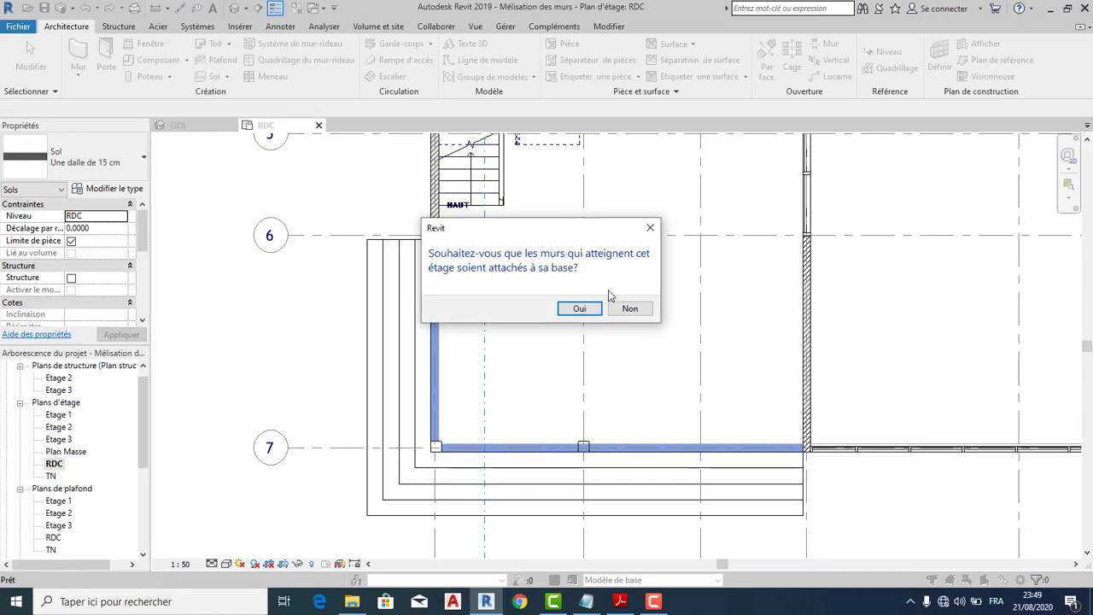
left_click(628, 309)
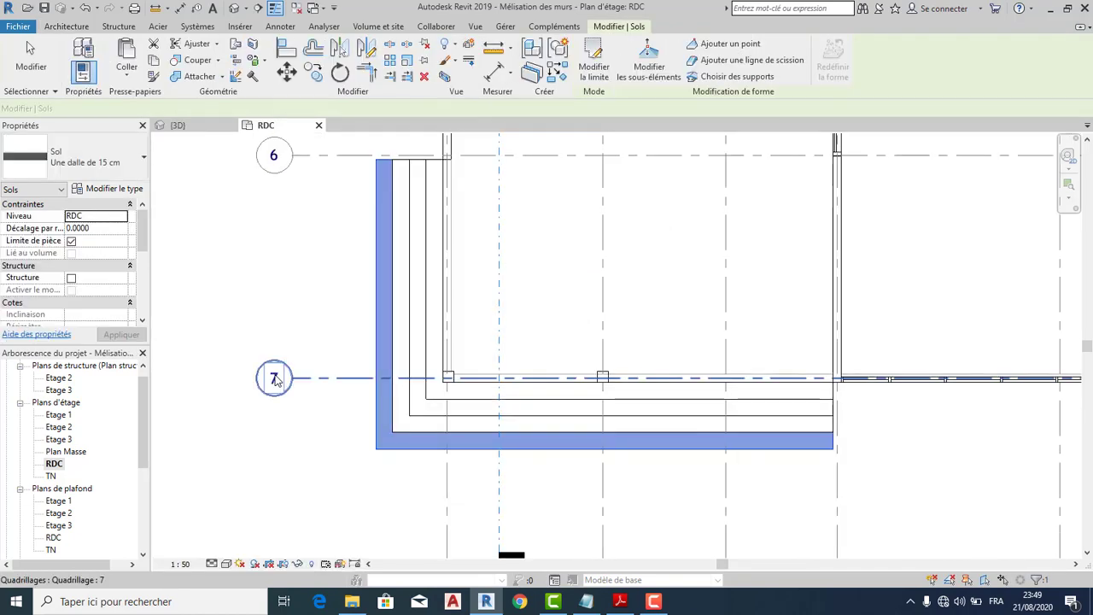
scroll(275, 376, "down", 1)
key("Escape")
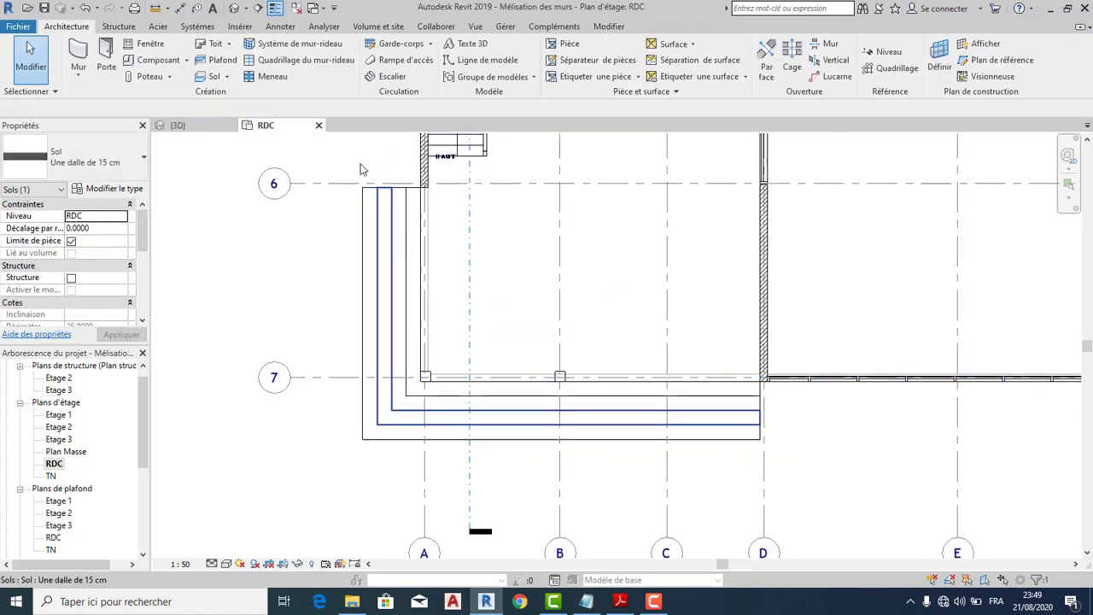
Open the 3D view and examine the stepped slabs around the entrance corner.
left_click(179, 125)
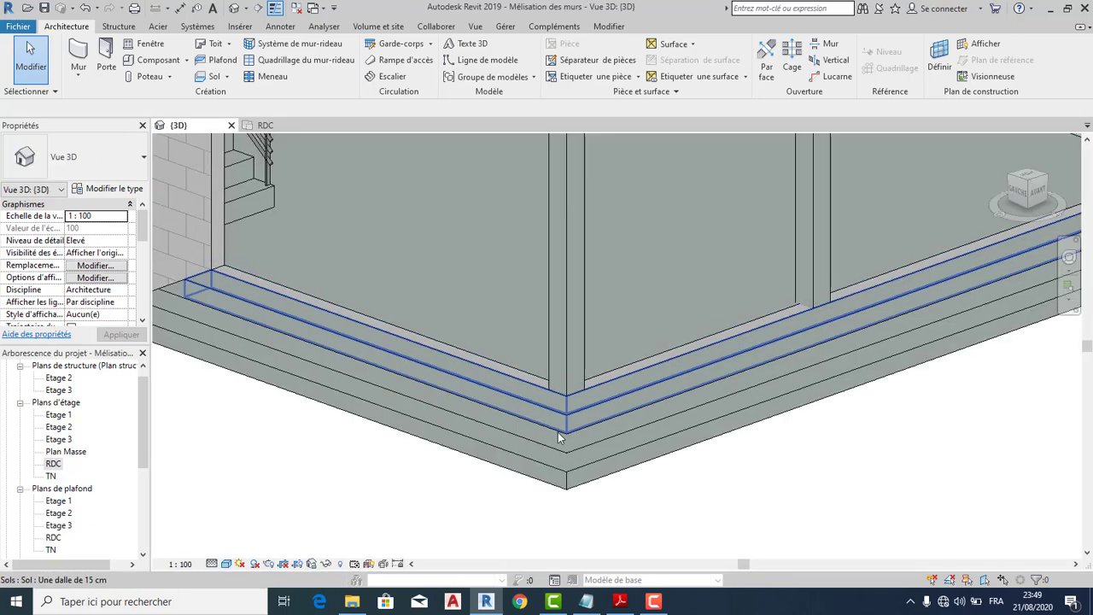
scroll(595, 487, "down", 3)
scroll(595, 488, "down", 3)
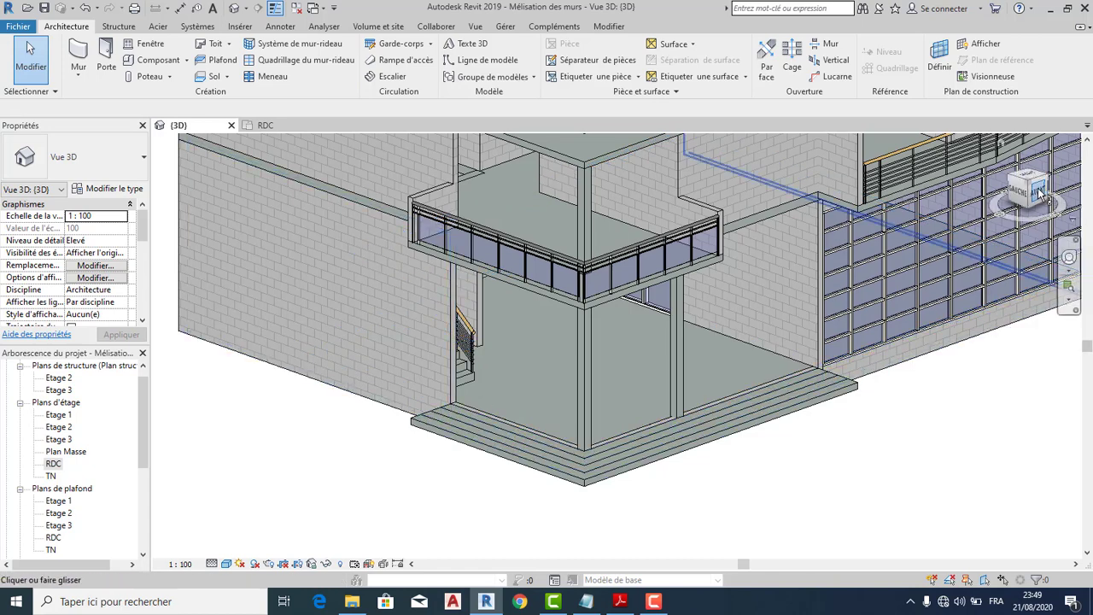
left_click_drag(1032, 195, 980, 271)
scroll(340, 407, "up", 5)
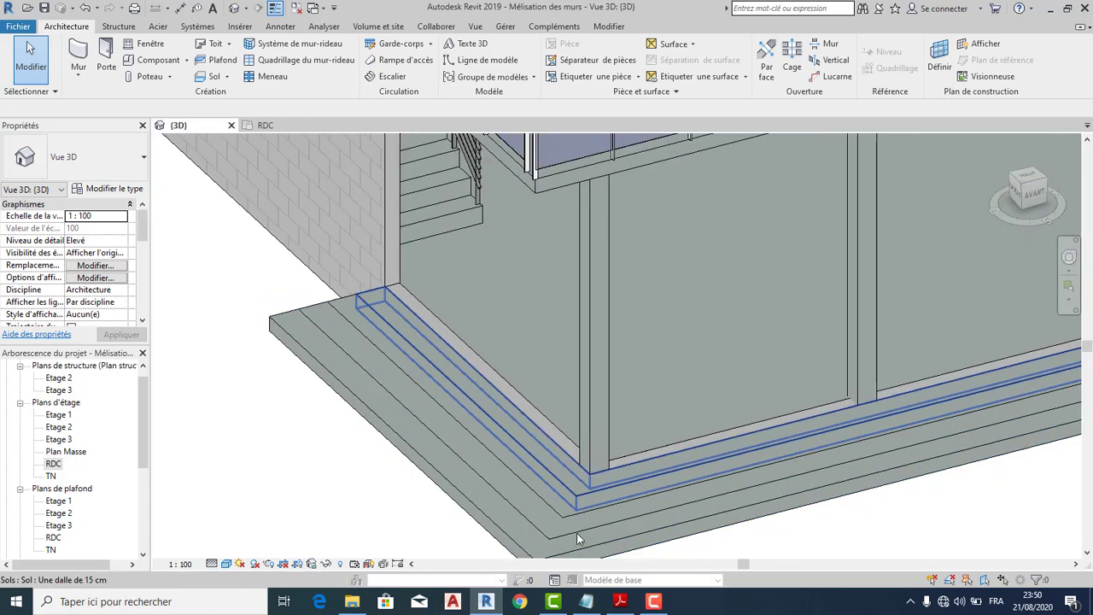
scroll(630, 435, "down", 2)
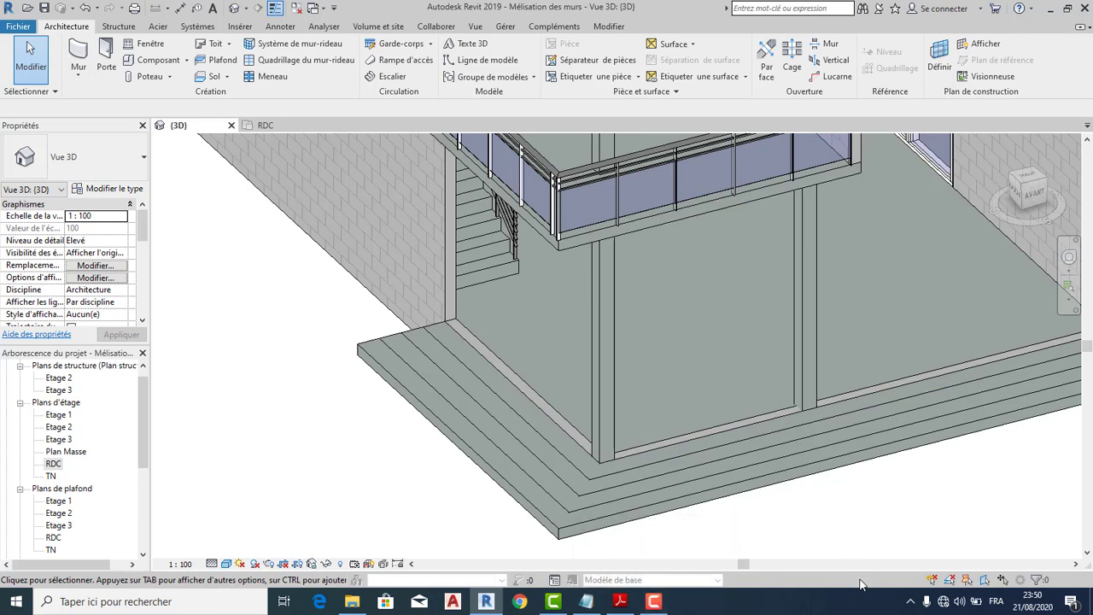
Switch to Calculator and subtract 0.15 from 0.54 to work out the first step's thickness.
key("XF86Calculator")
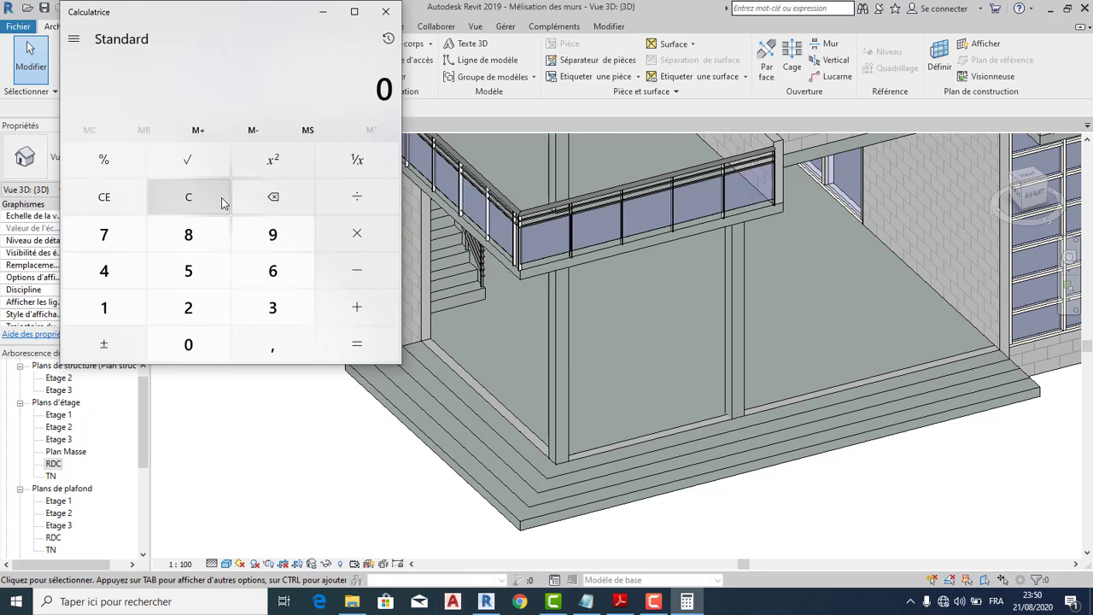
left_click(189, 345)
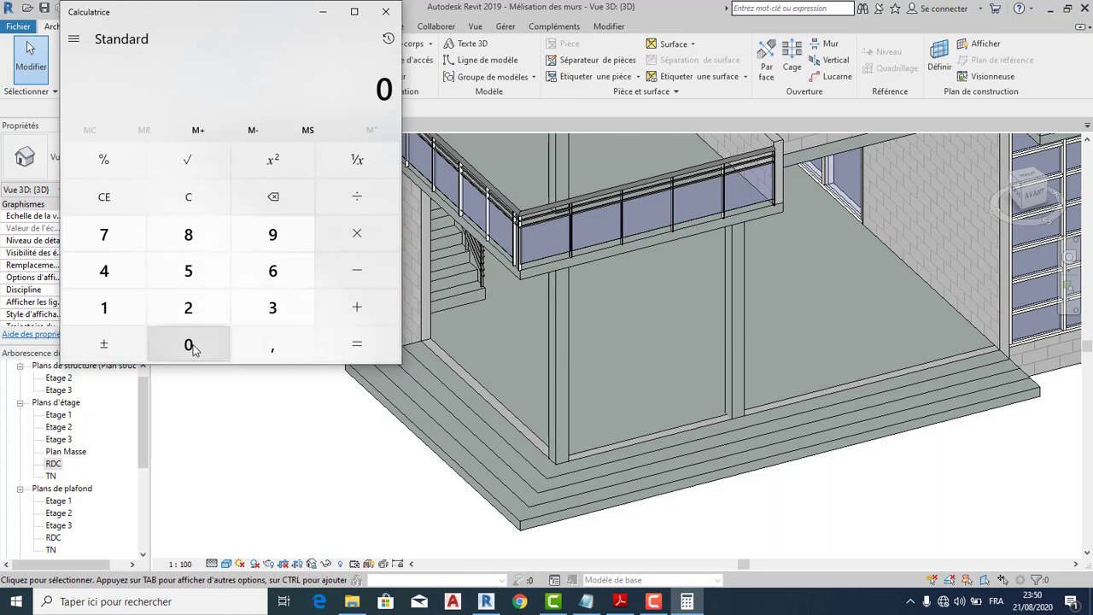
left_click(272, 351)
left_click(185, 269)
left_click(105, 273)
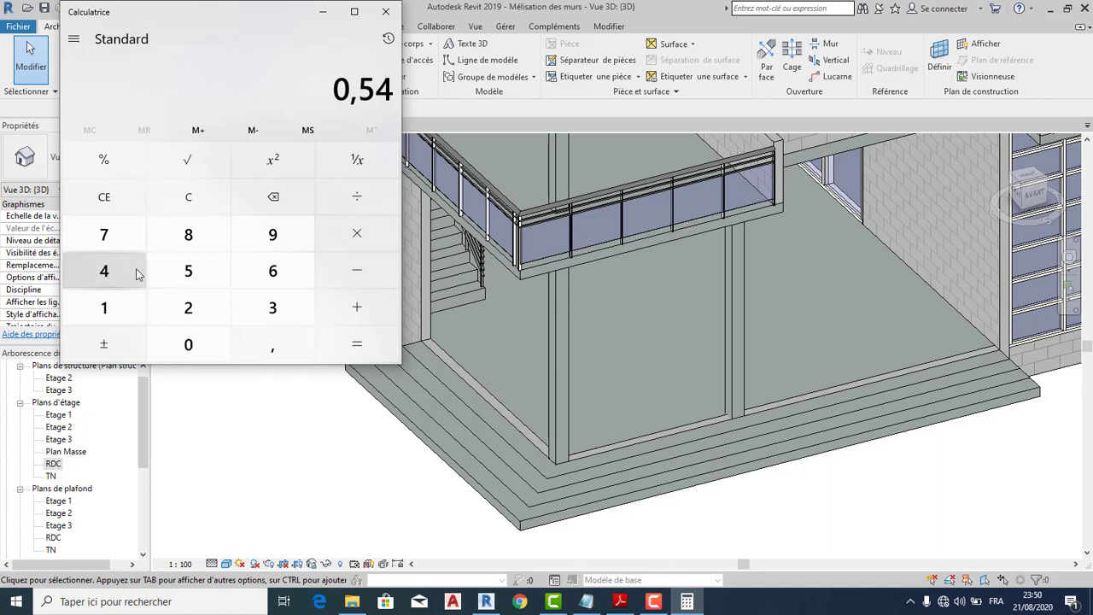
left_click(370, 279)
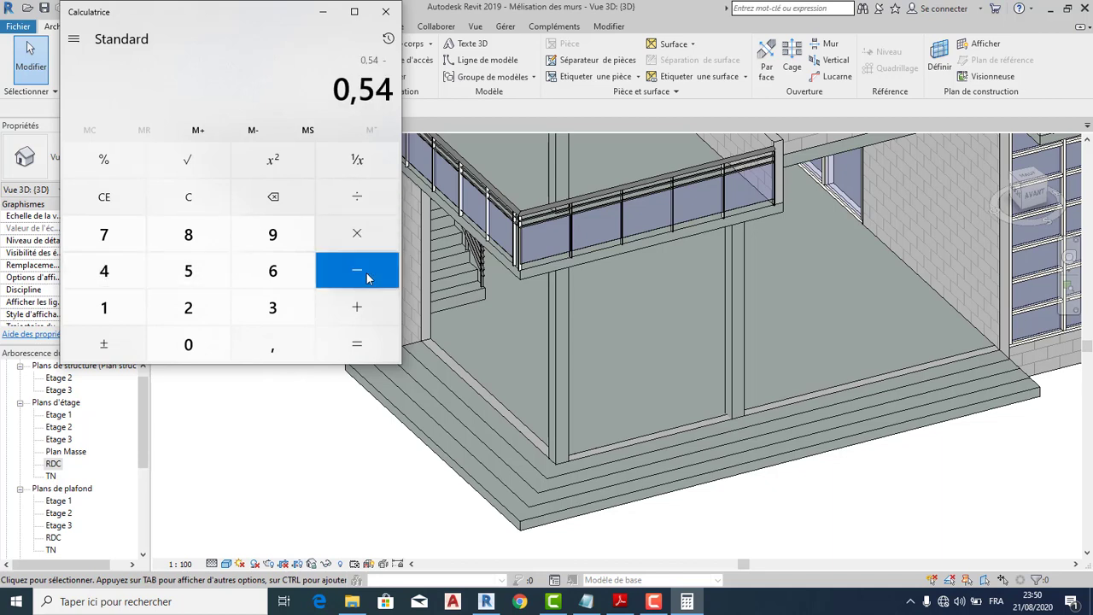
left_click(192, 348)
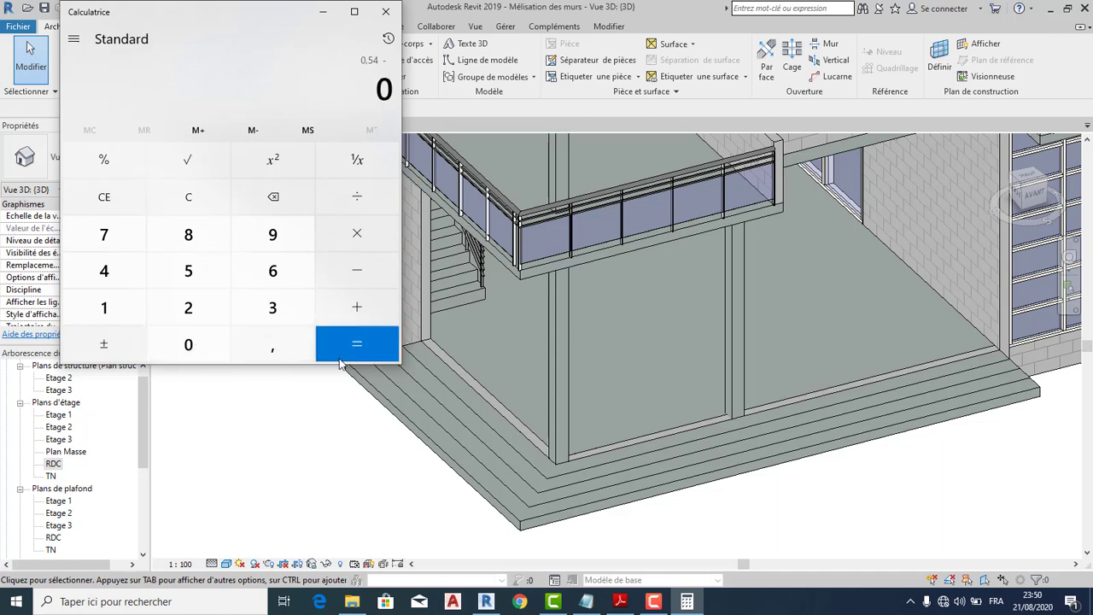
left_click(287, 355)
left_click(104, 310)
left_click(187, 271)
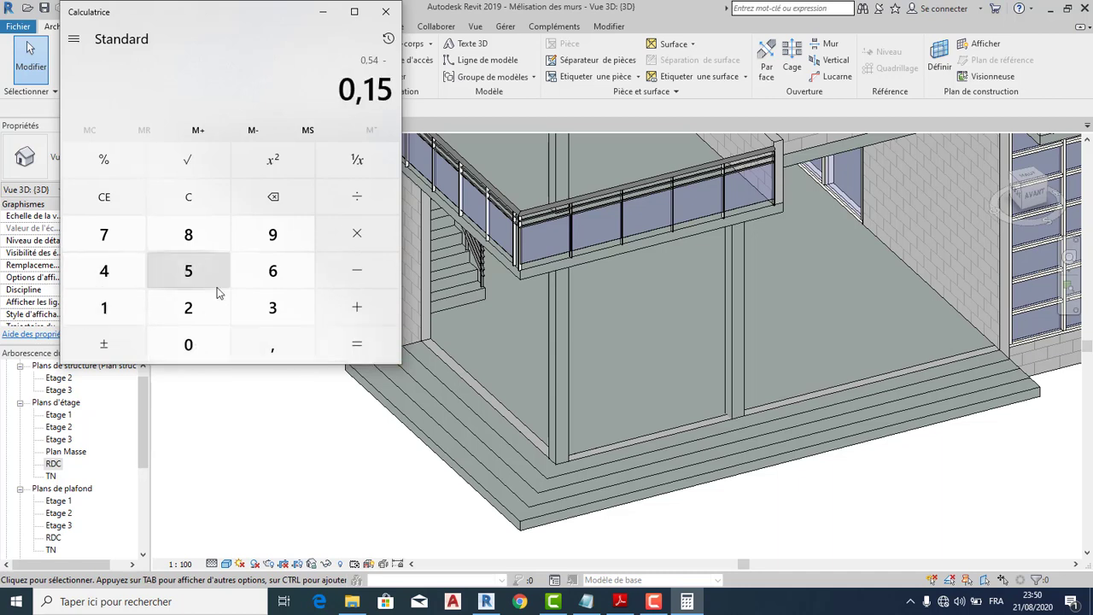
left_click(362, 345)
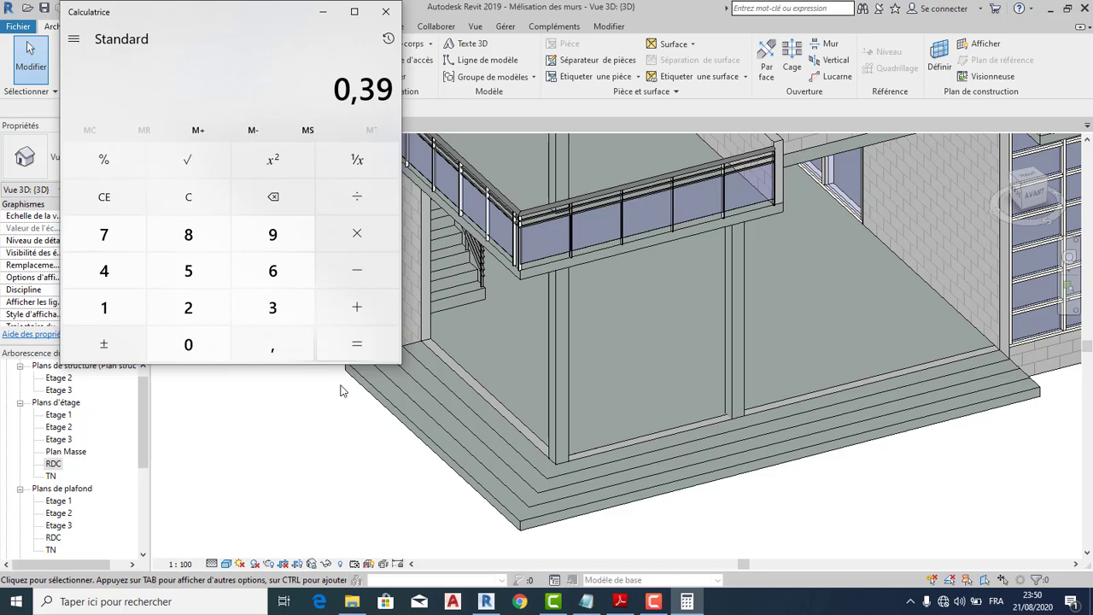
Duplicate the floor type of the innermost entrance slab under the name Marche 1.
left_click(452, 379)
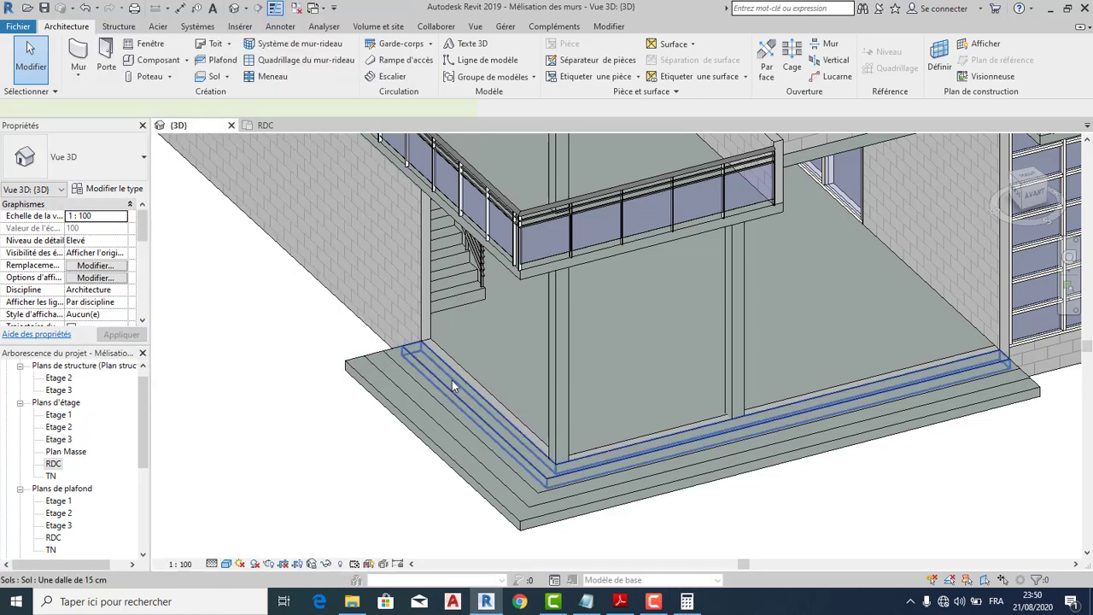
left_click(452, 380)
left_click(84, 50)
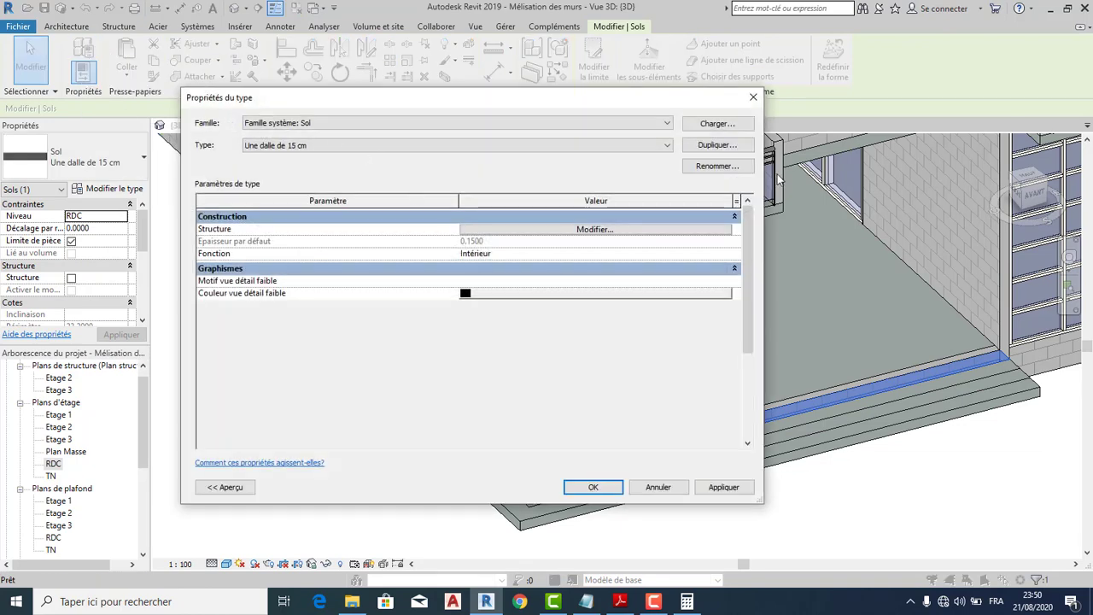
left_click(715, 146)
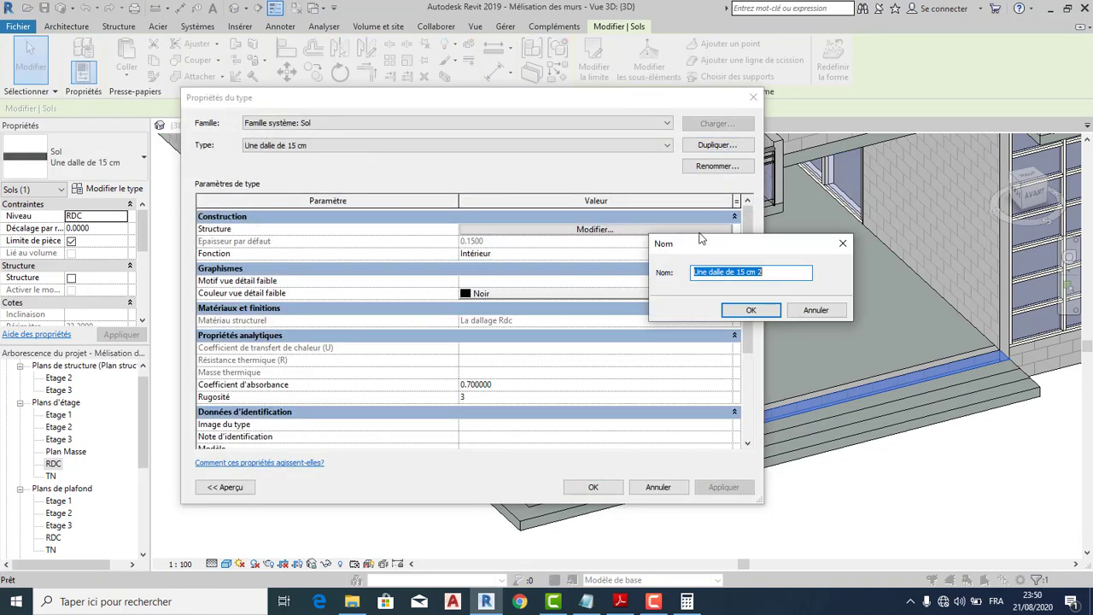
left_click(775, 273)
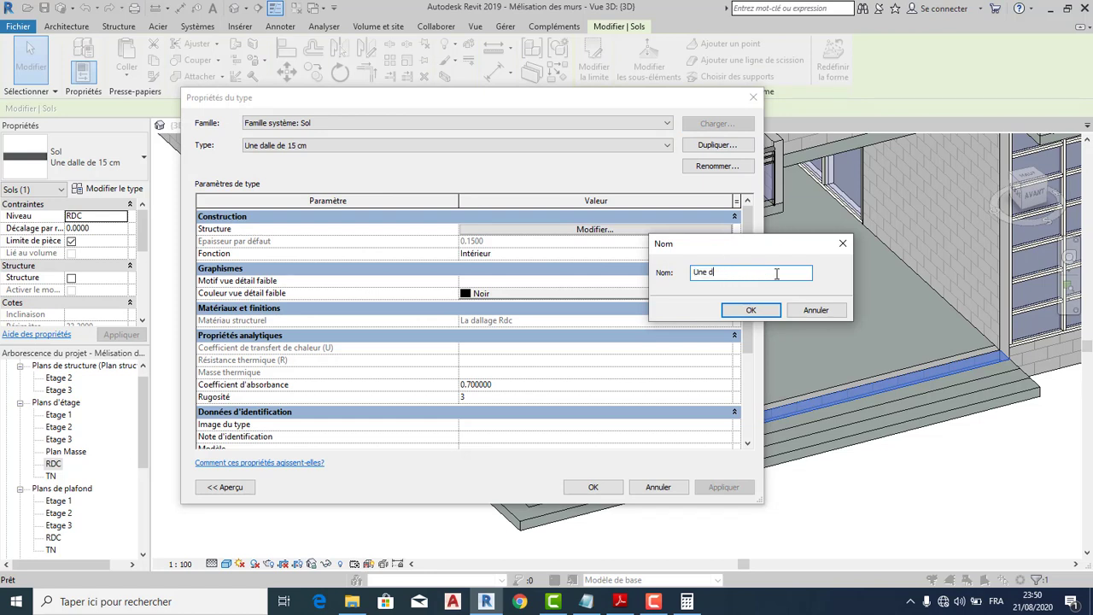
key("BackSpace")
key("BackSpace")
type("m")
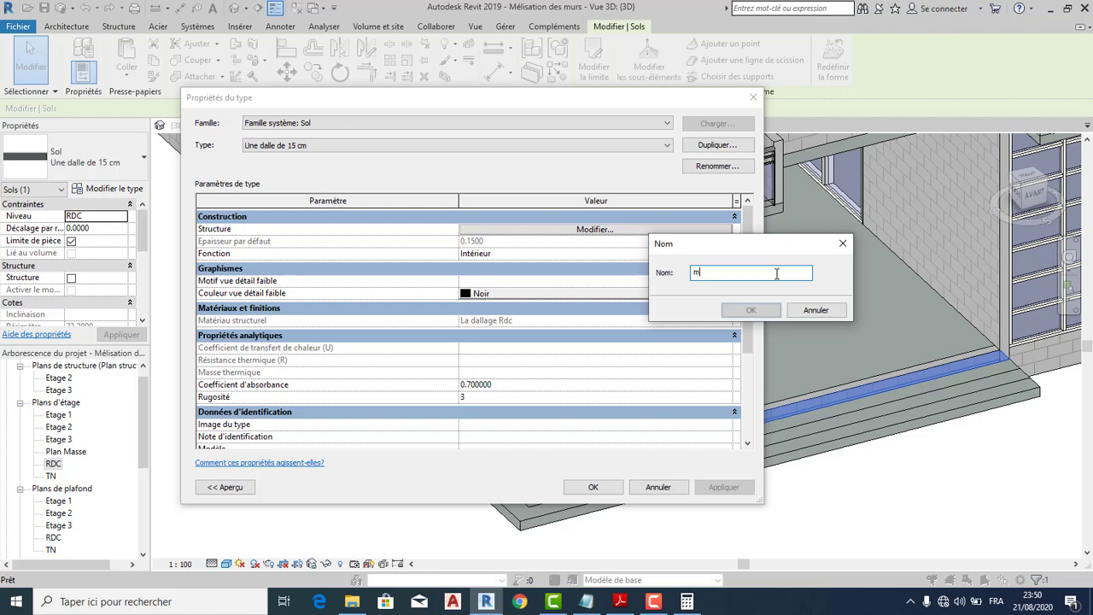
key("BackSpace")
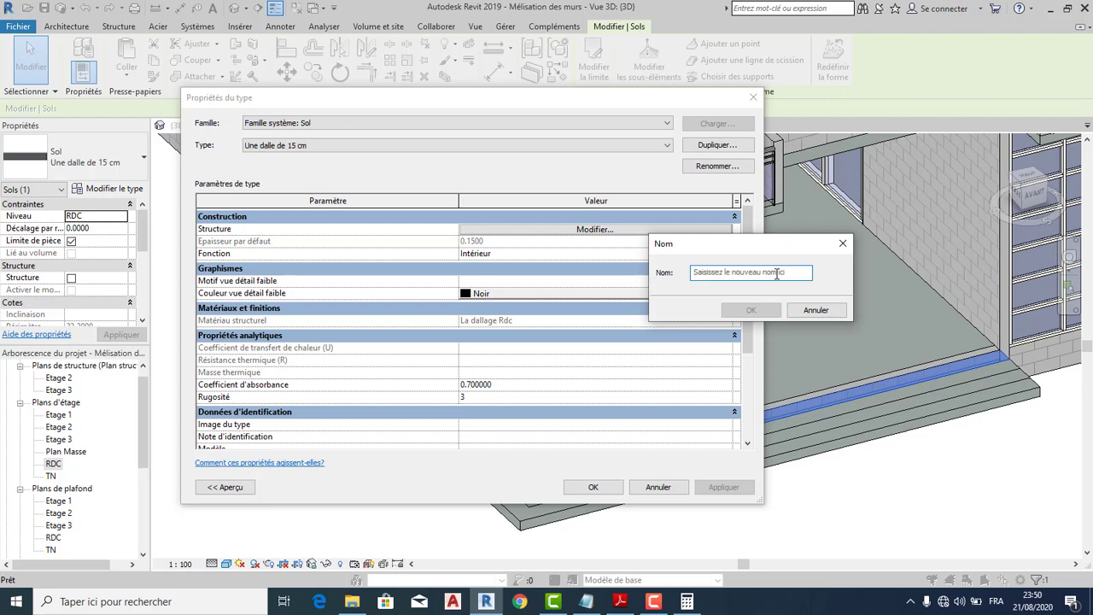
type("Marcjhe 1")
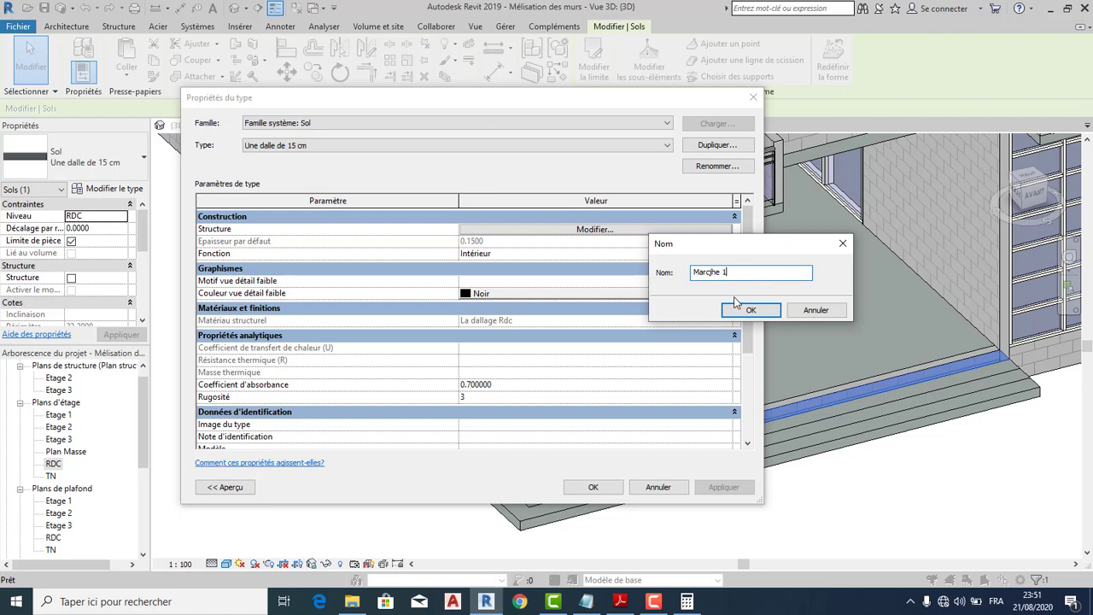
key("BackSpace")
type("e 1")
left_click(750, 310)
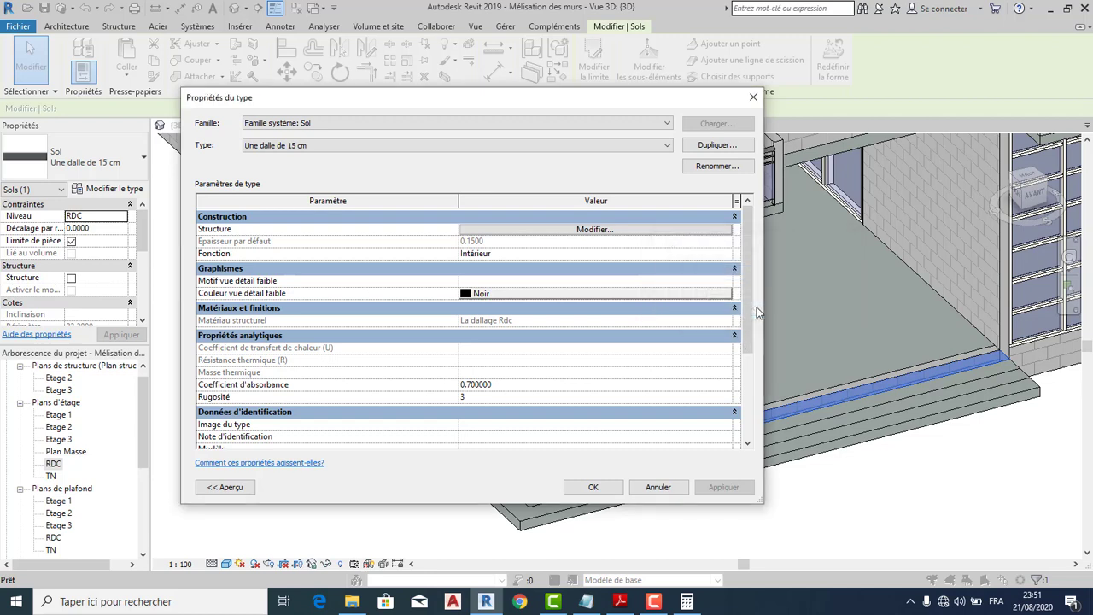
Set the structural layer thickness of Marche 1 to 0.39 and apply the type to the innermost slab.
left_click(599, 229)
left_click(494, 242)
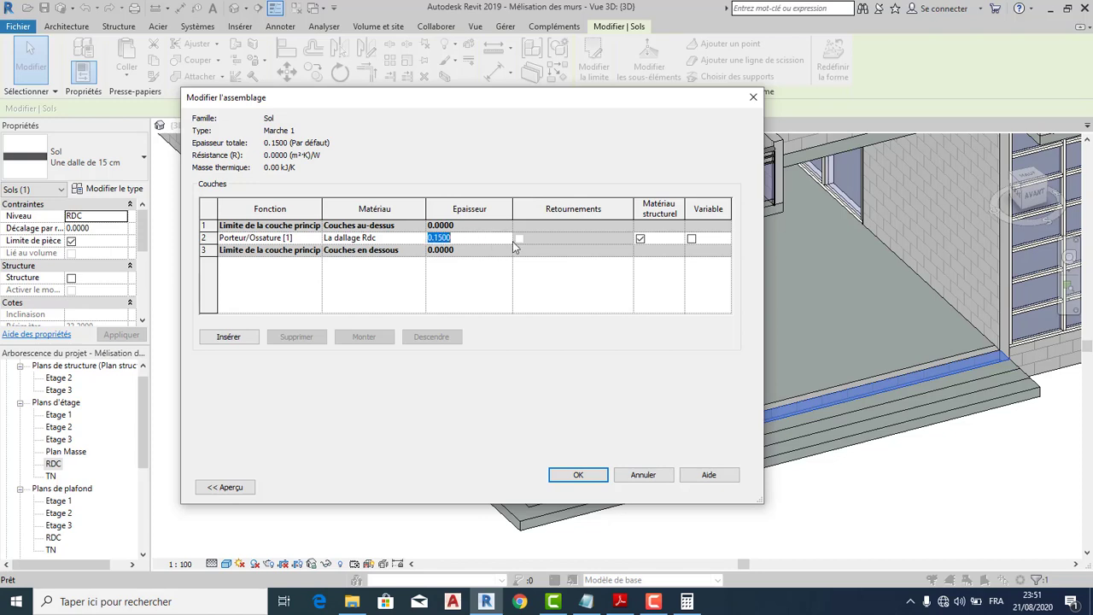
type("0.39")
left_click(577, 475)
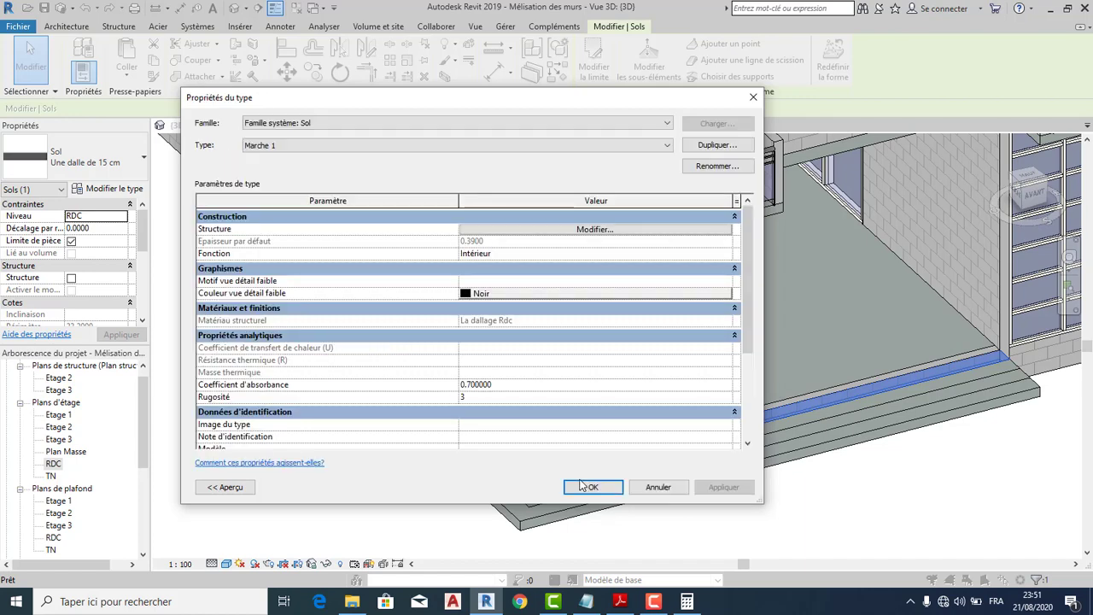
left_click(608, 486)
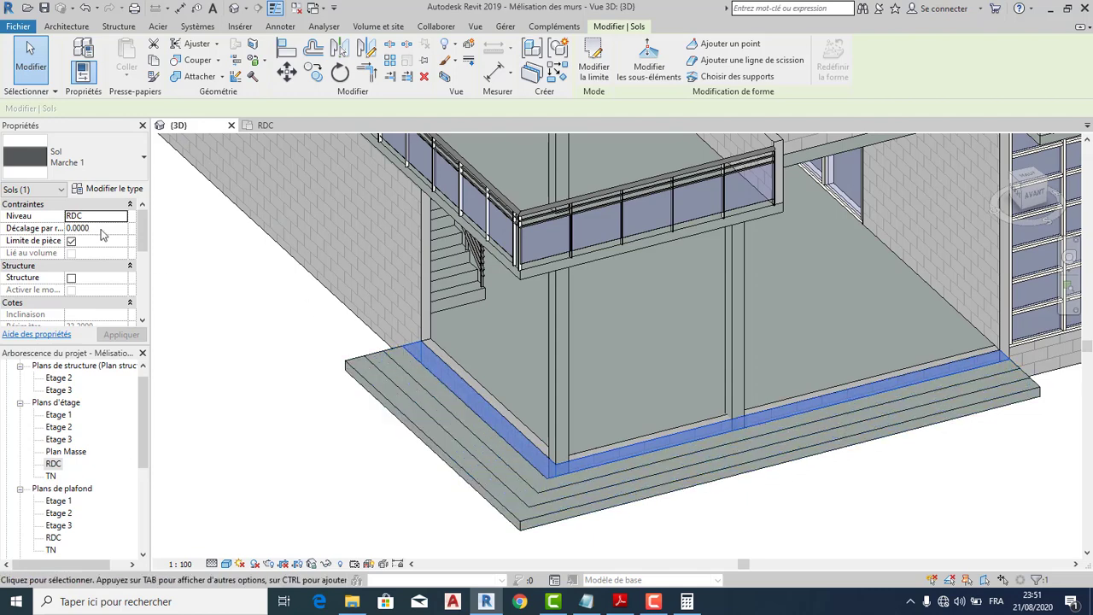
Set the innermost slab's height offset from RDC to -0.15 and compare it with the Coupe 1 section in Adobe Reader.
left_click(100, 229)
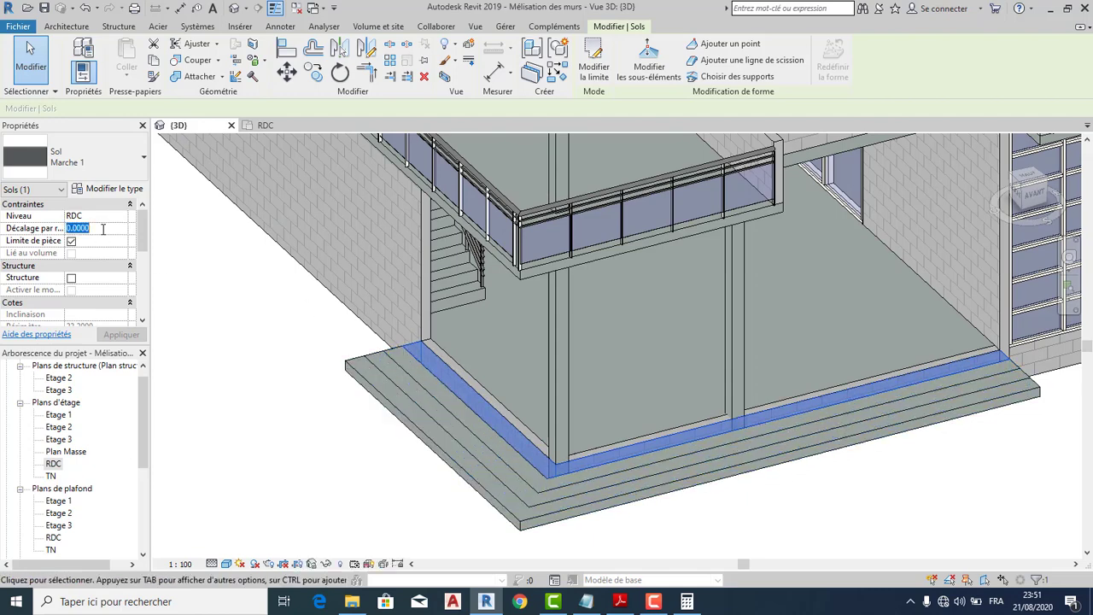
type("-0.")
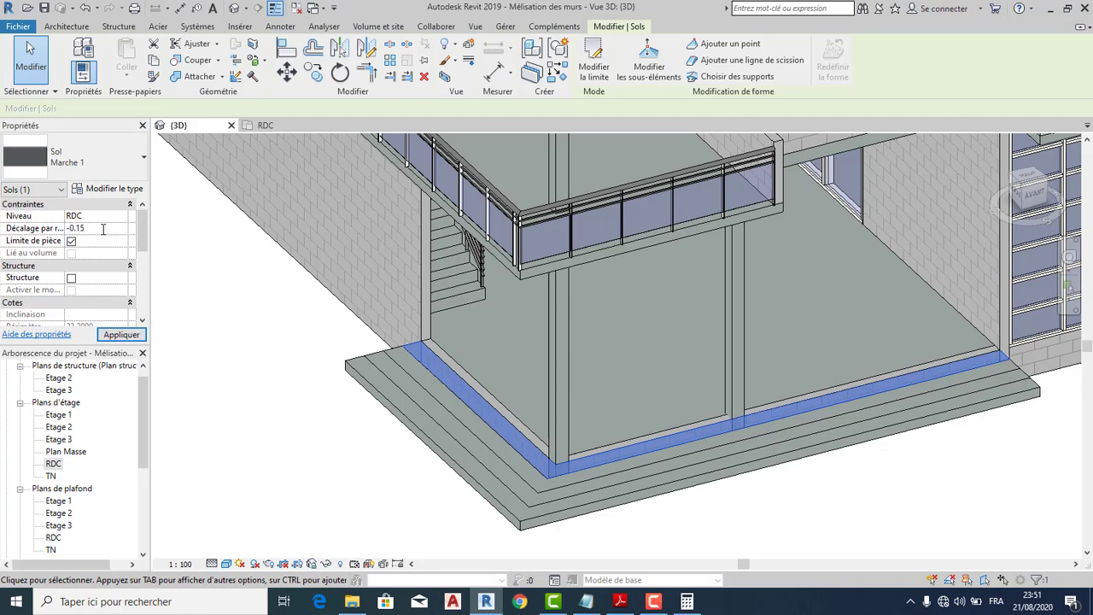
left_click(121, 333)
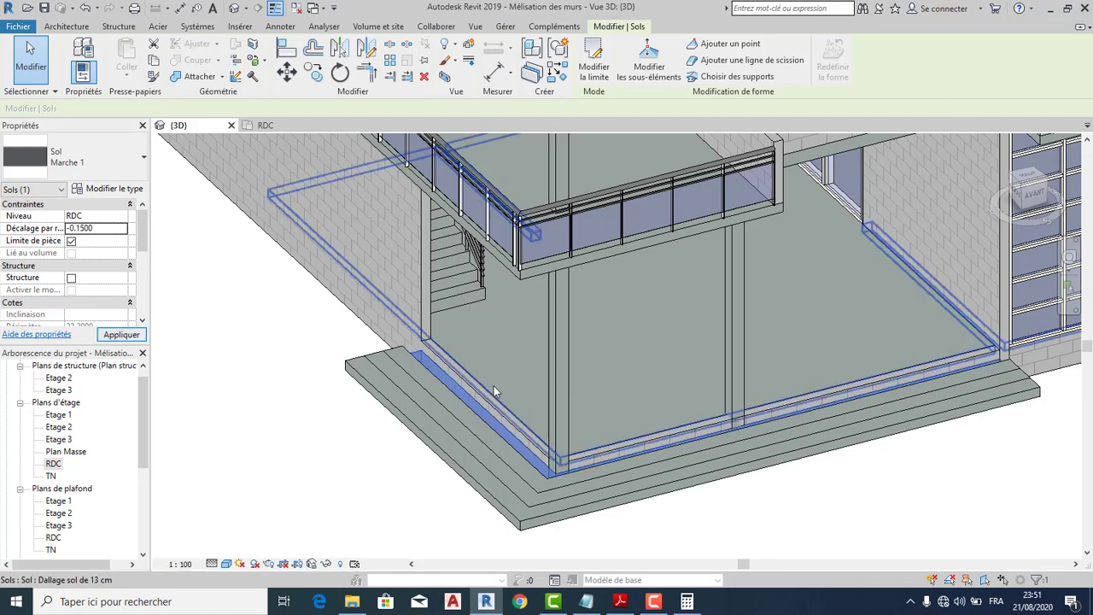
scroll(493, 436, "up", 5)
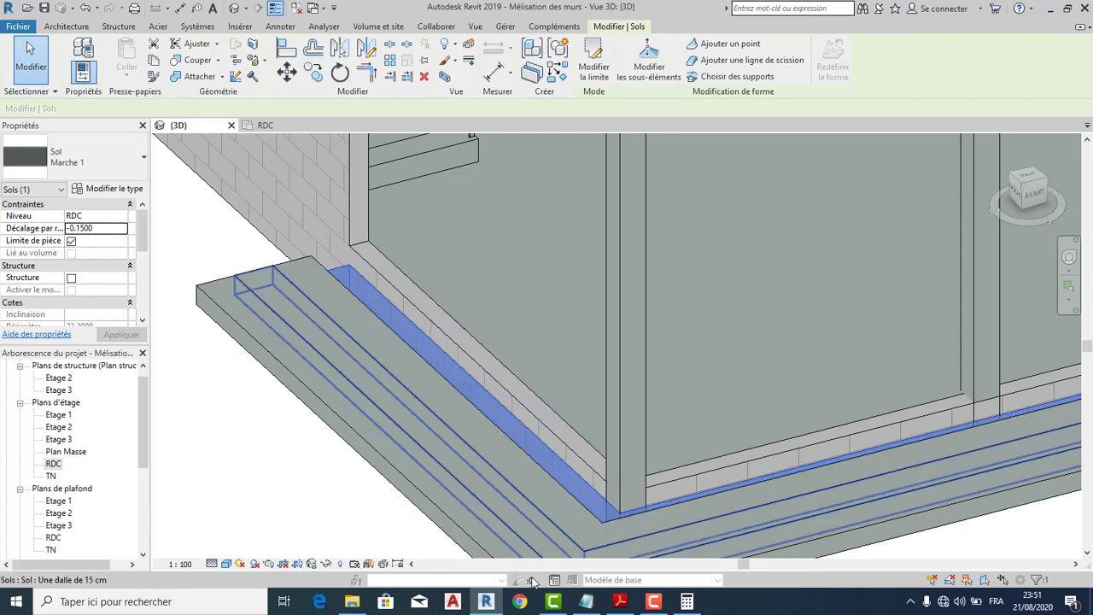
left_click(620, 600)
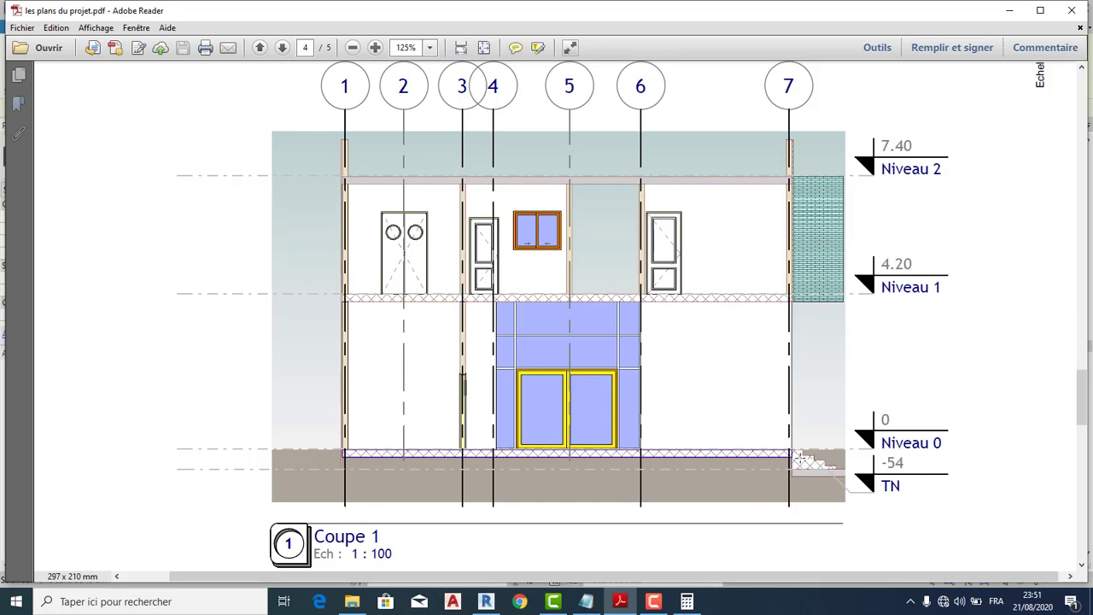
left_click(486, 601)
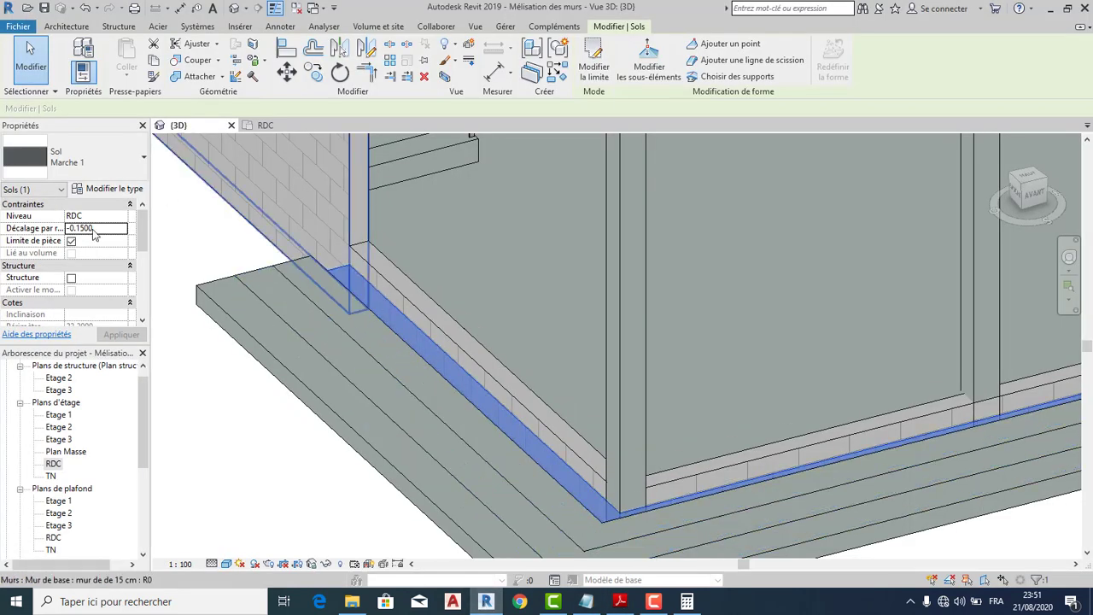
Reset the innermost slab's height offset from the RDC level to 0.
left_click(96, 228)
key("BackSpace")
key("BackSpace")
key("BackSpace")
key("BackSpace")
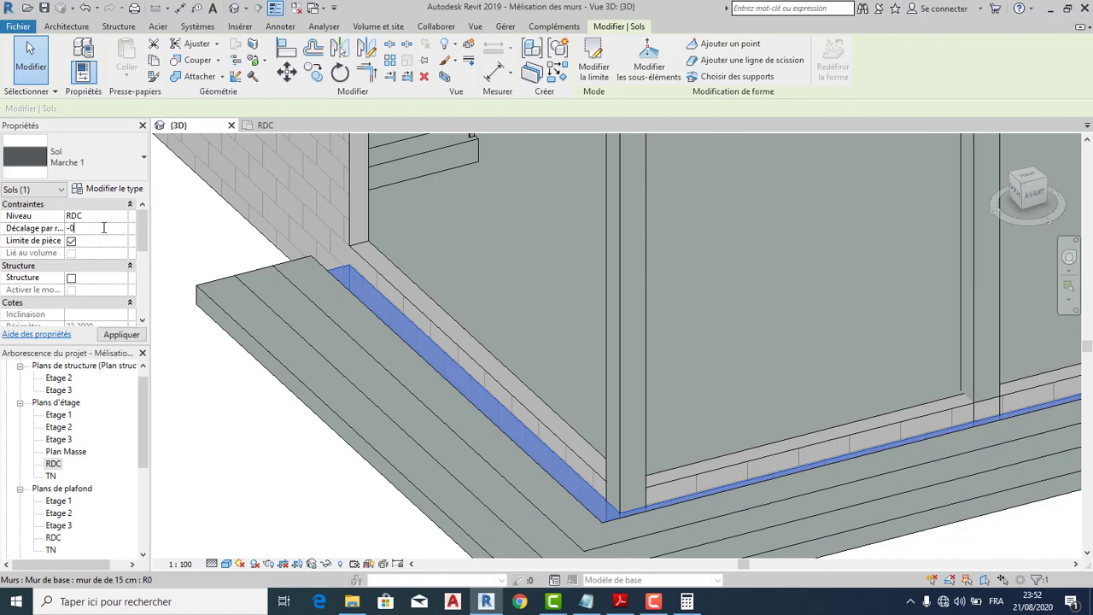
left_click(121, 334)
Select the second entrance slab and subtract 0.15 from 0.39 in Calculator to work out its thickness.
left_click(317, 270)
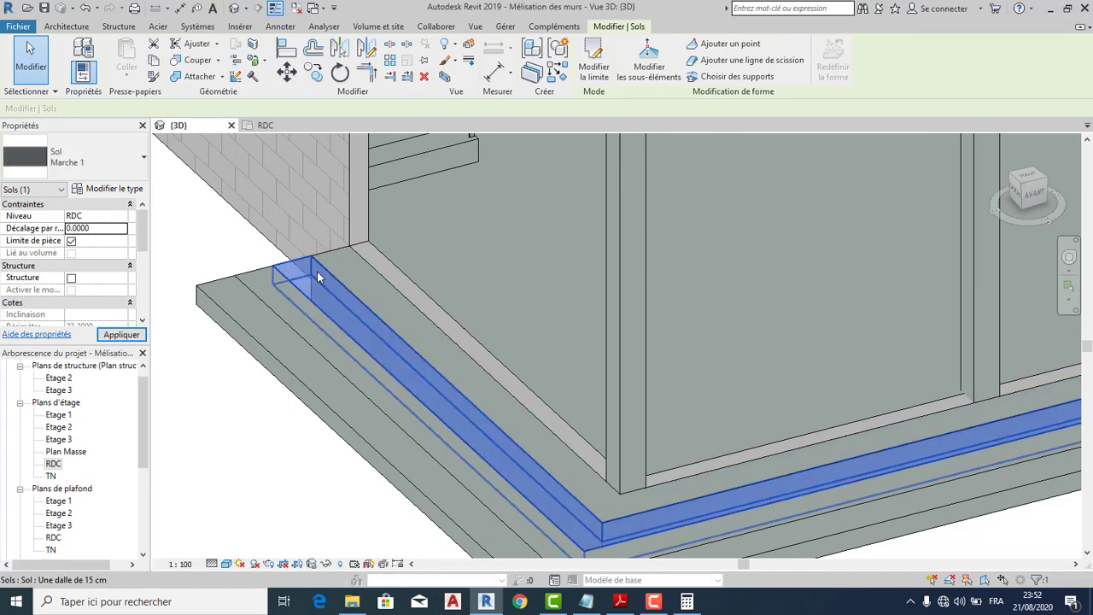
left_click(687, 601)
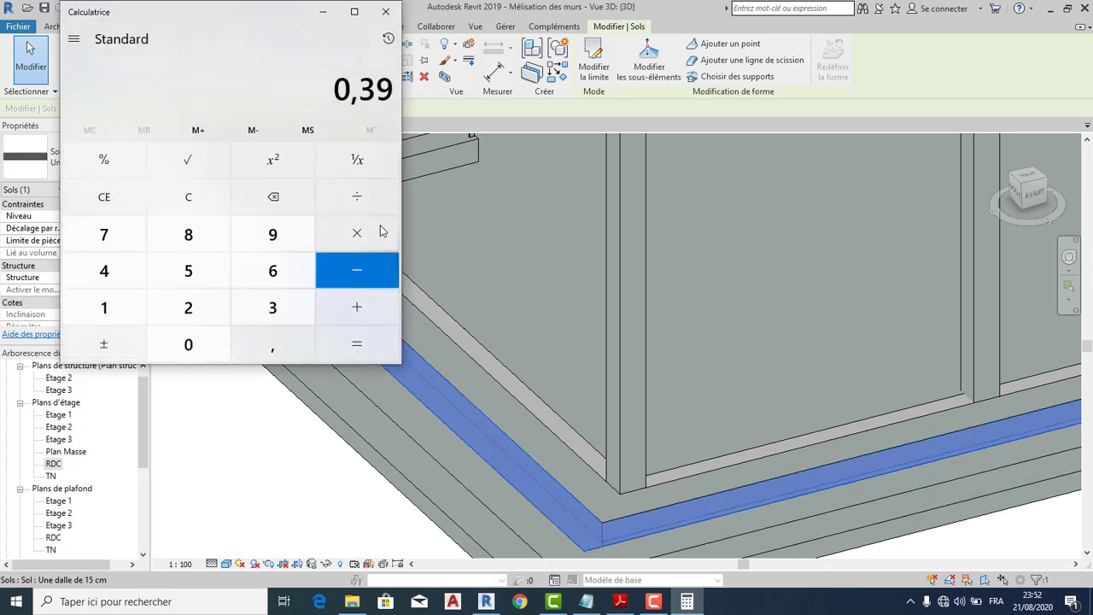
left_click(374, 278)
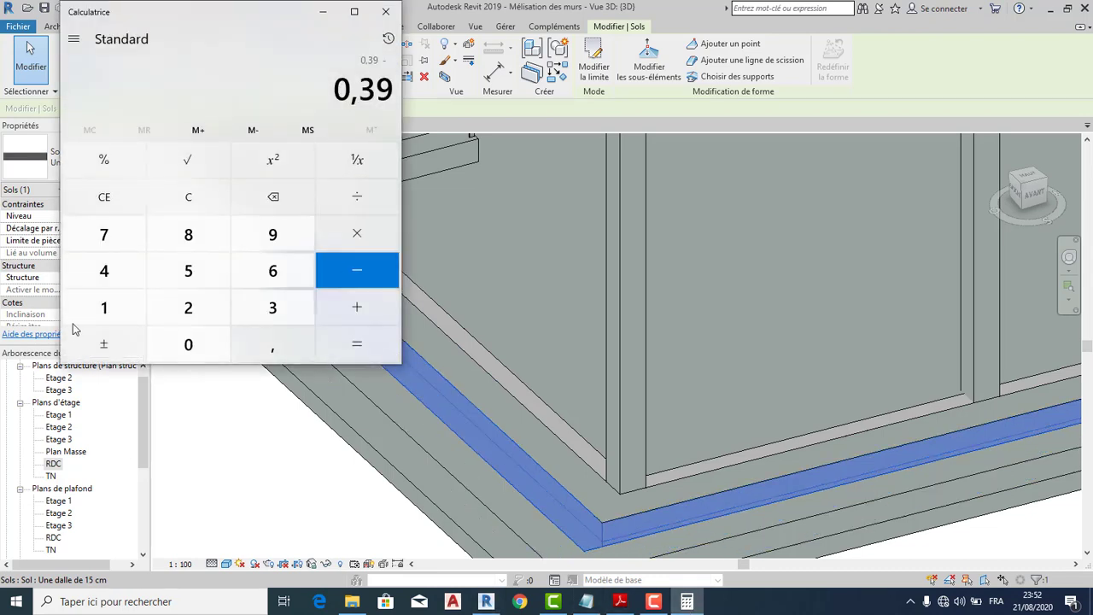
left_click(183, 339)
key("comma")
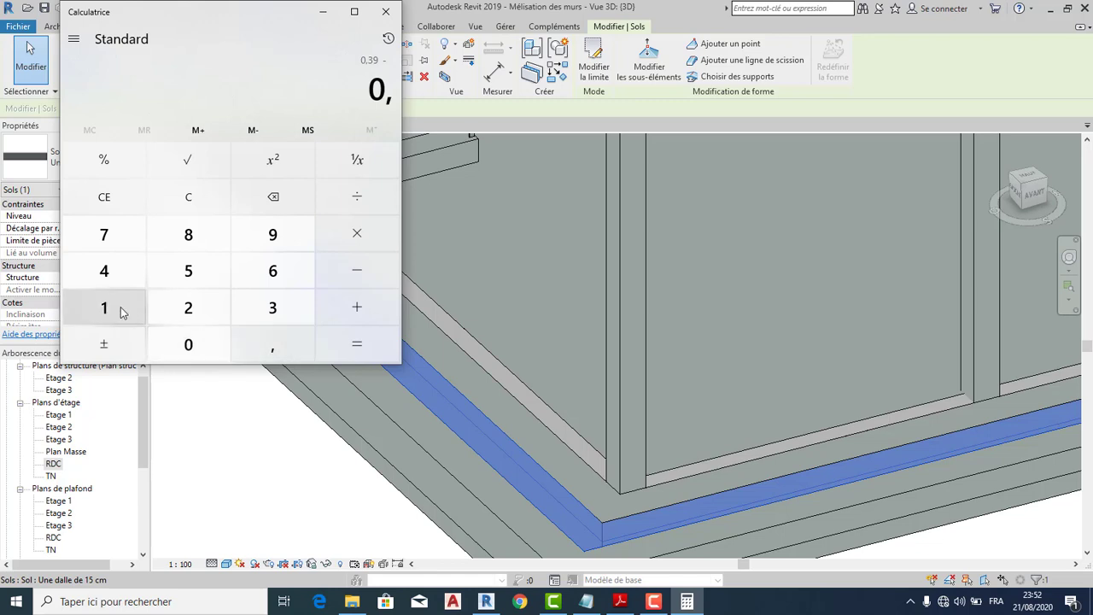
left_click(103, 307)
left_click(184, 270)
left_click(350, 351)
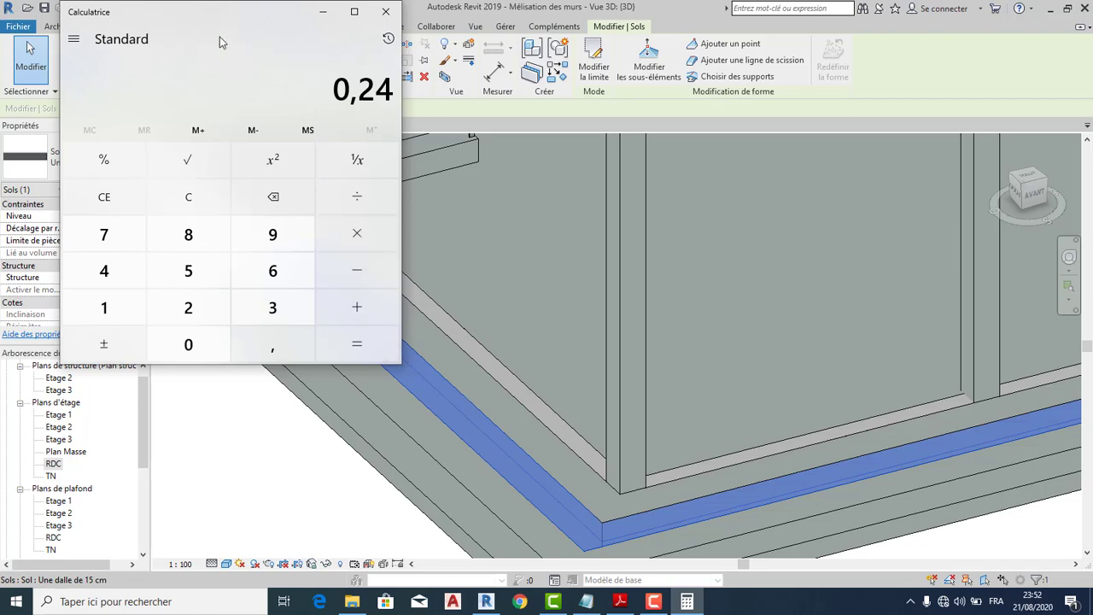
left_click(323, 12)
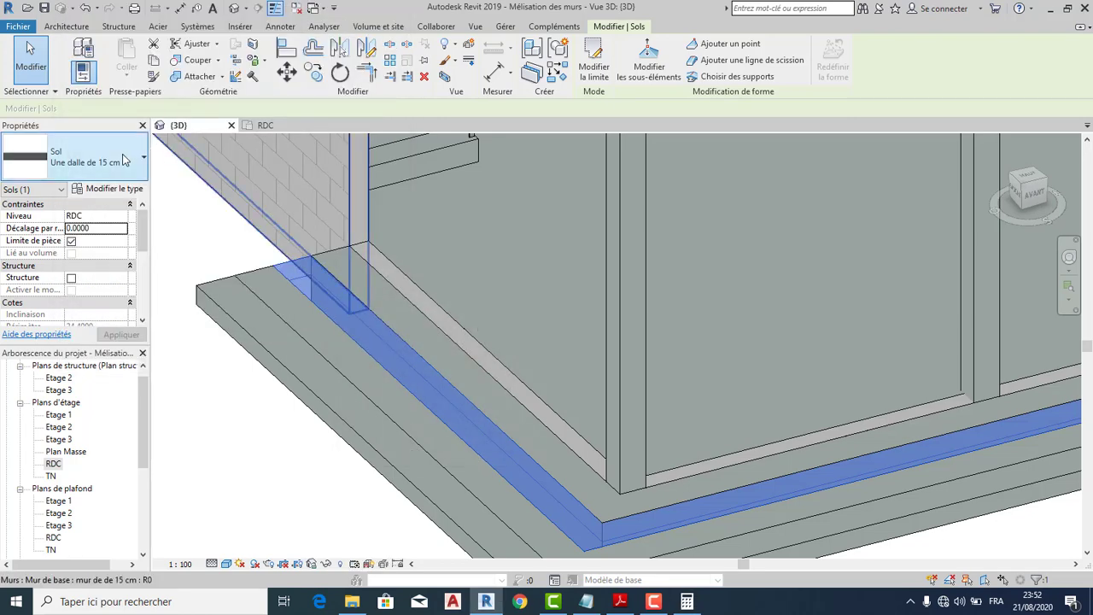
Duplicate the floor type of the second entrance slab under the name Marche 2.
left_click(88, 49)
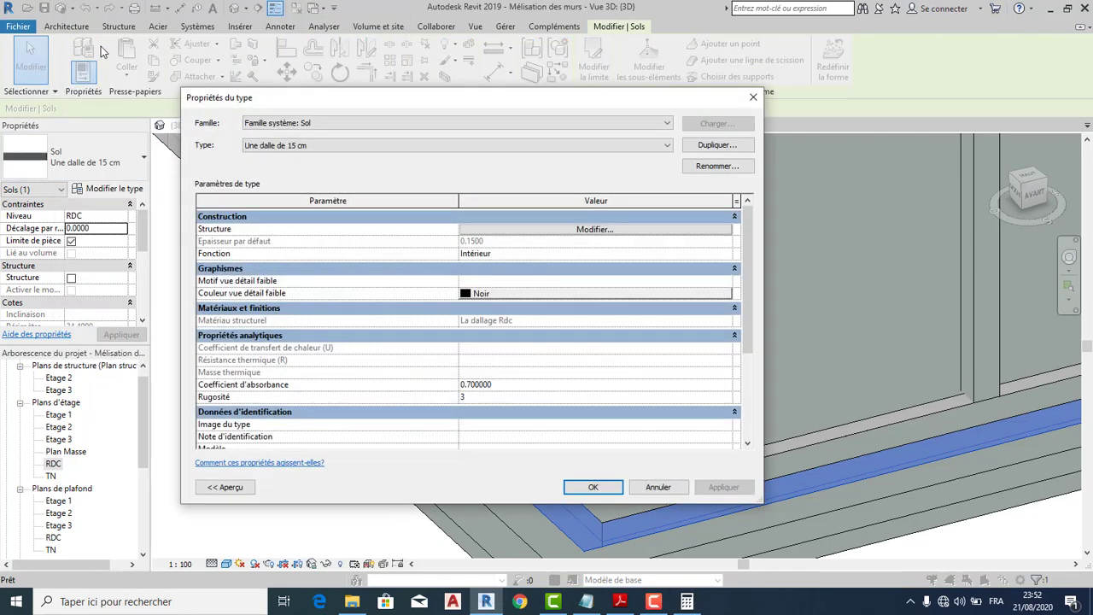
left_click(731, 147)
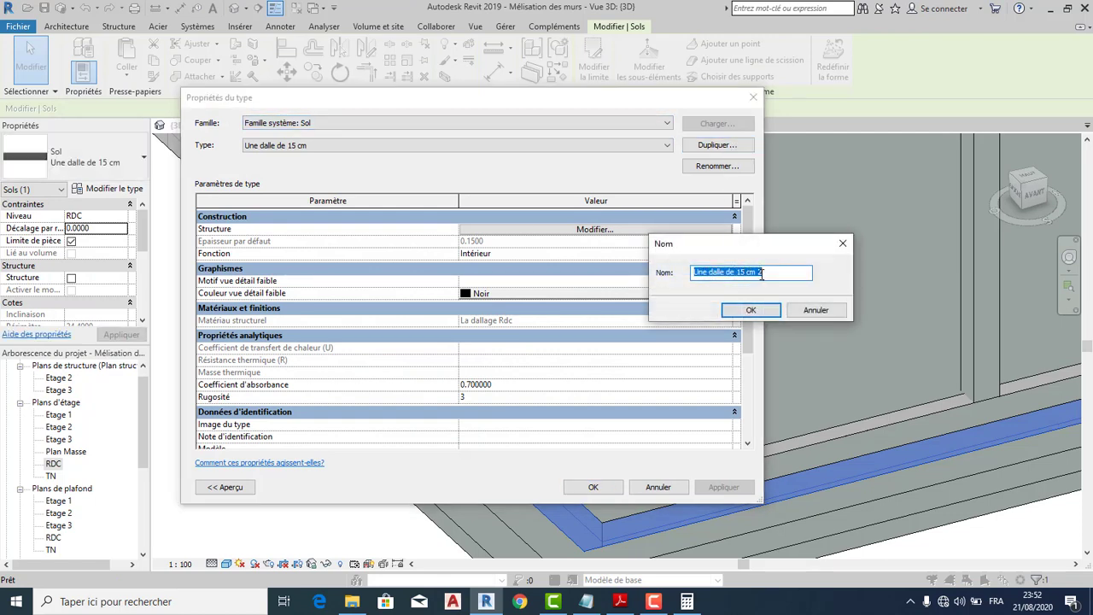
left_click(758, 273)
key("BackSpace")
key("BackSpace")
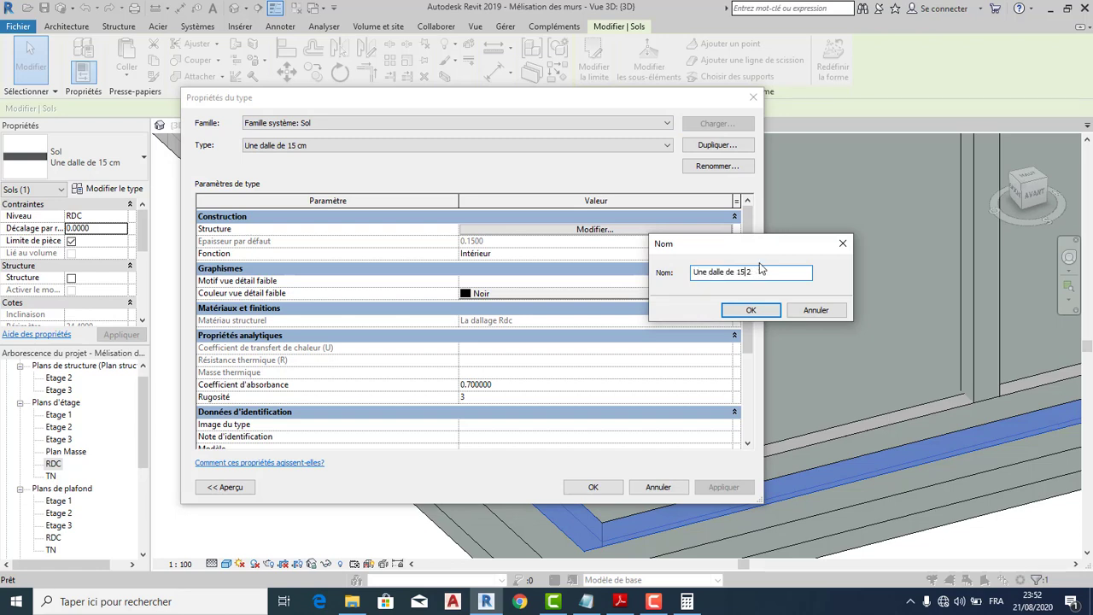
key("BackSpace")
key("BackSpace")
key("BackSpace")
key("BackSpace")
key("BackSpace")
key("BackSpace")
key("BackSpace")
key("BackSpace")
type("m")
key("BackSpace")
type("MARCHE")
key("BackSpace")
key("BackSpace")
key("BackSpace")
key("BackSpace")
key("BackSpace")
key("BackSpace")
type("arche")
left_click(764, 310)
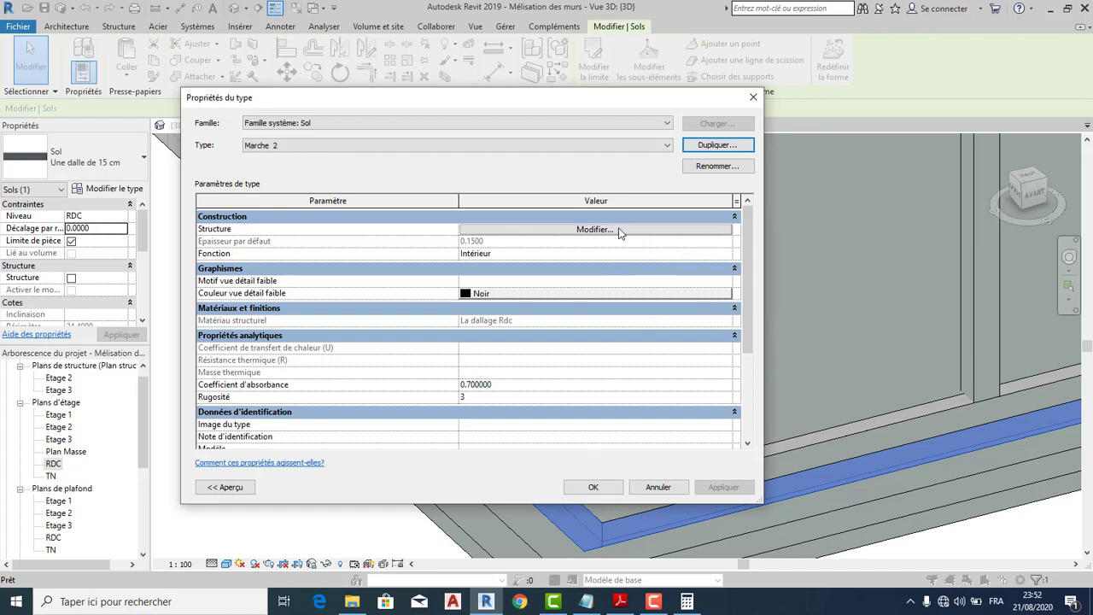
Set the structural layer thickness of the Marche 2 floor type to 0.24.
left_click(621, 230)
left_click(492, 237)
type("0.24")
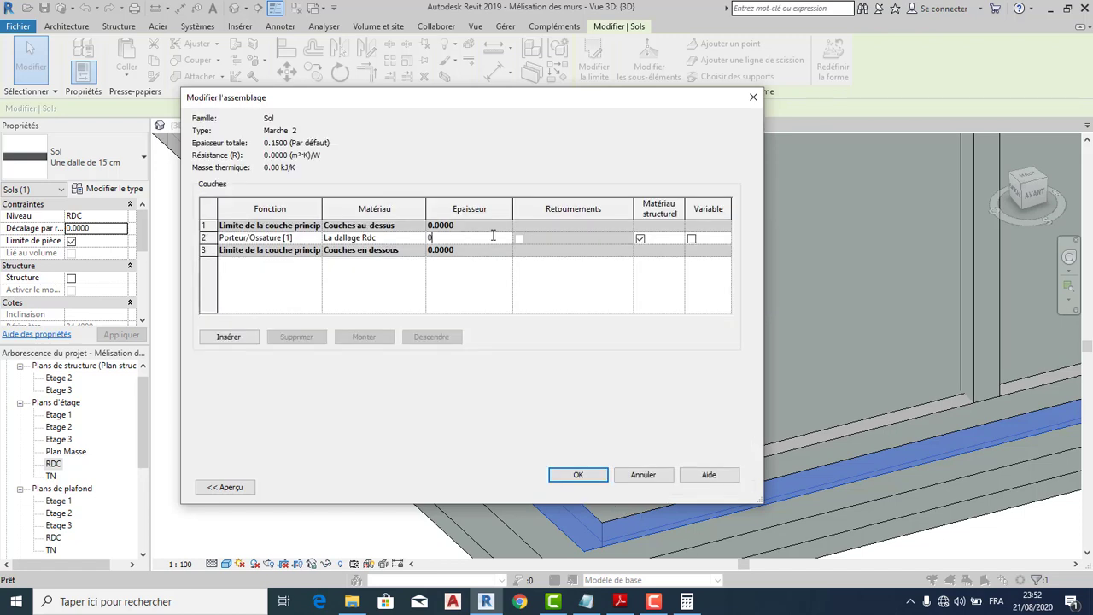
left_click(589, 476)
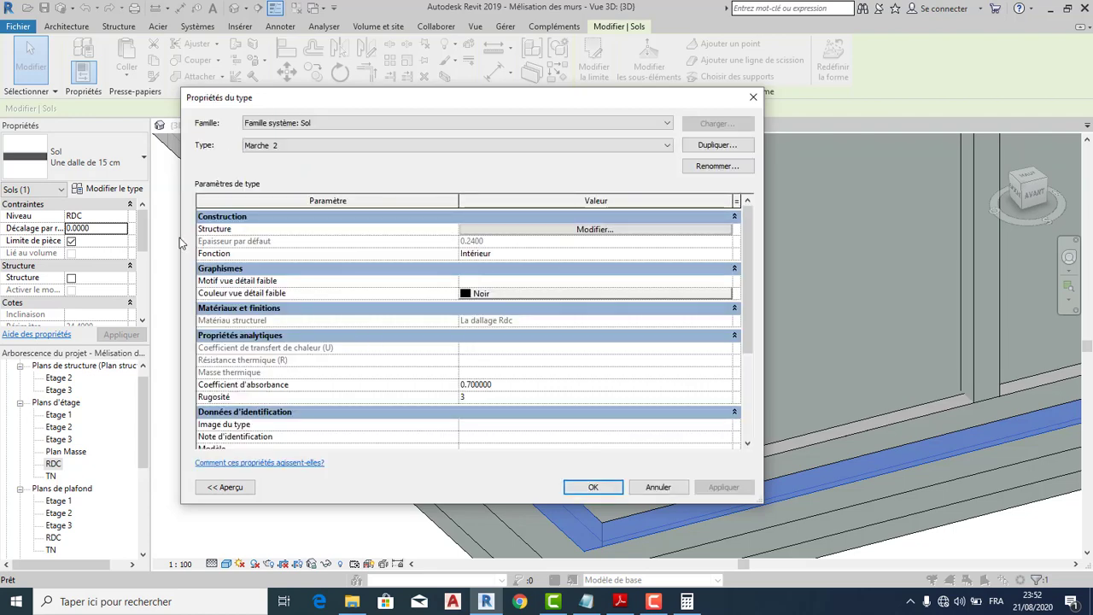
left_click(589, 483)
Set the second entrance slab's height offset from the RDC level to -0.15.
left_click(85, 228)
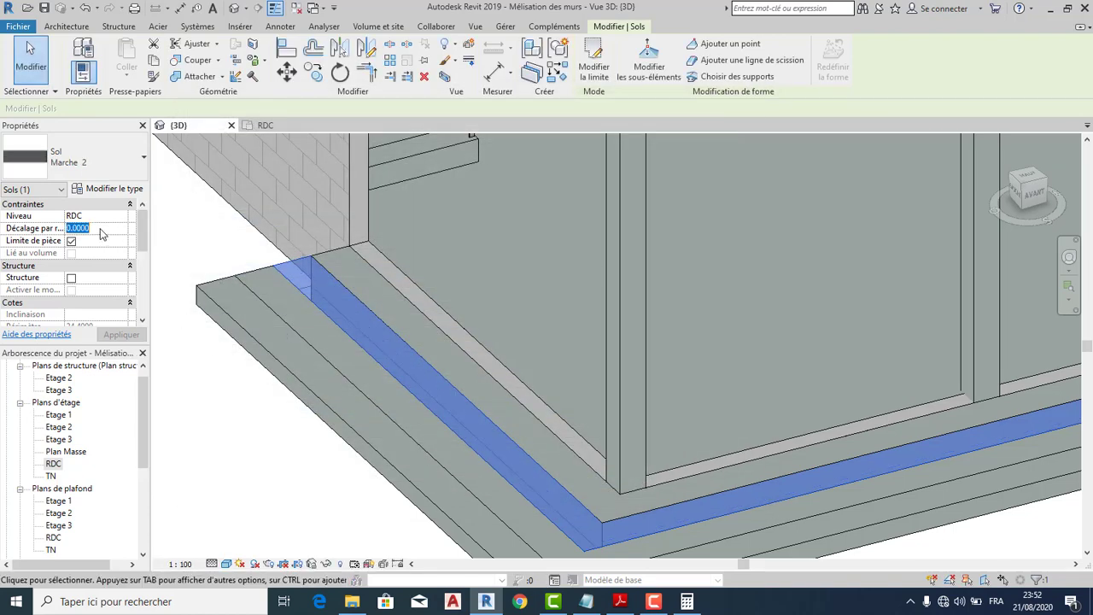
type("-0.15")
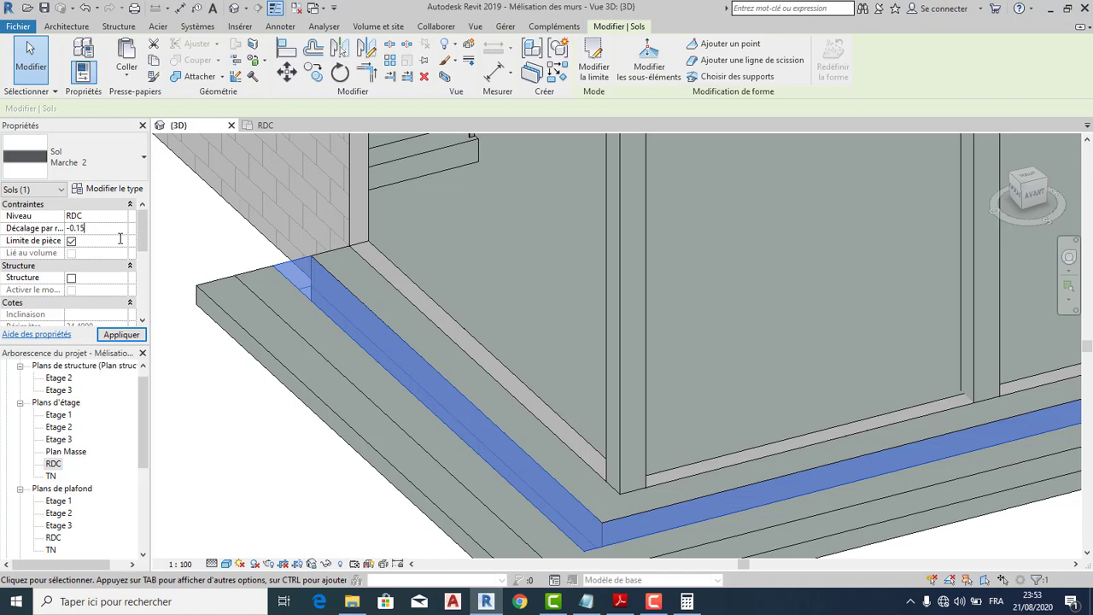
left_click(121, 335)
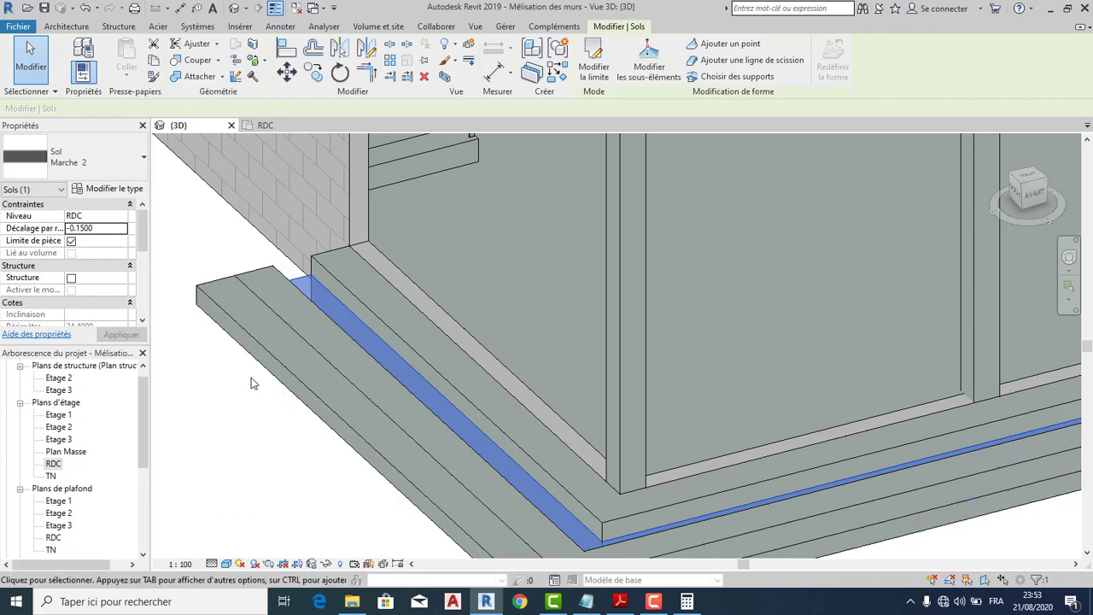
Assign the Marche 2 type to the third entrance slab and open its type properties.
left_click(267, 282)
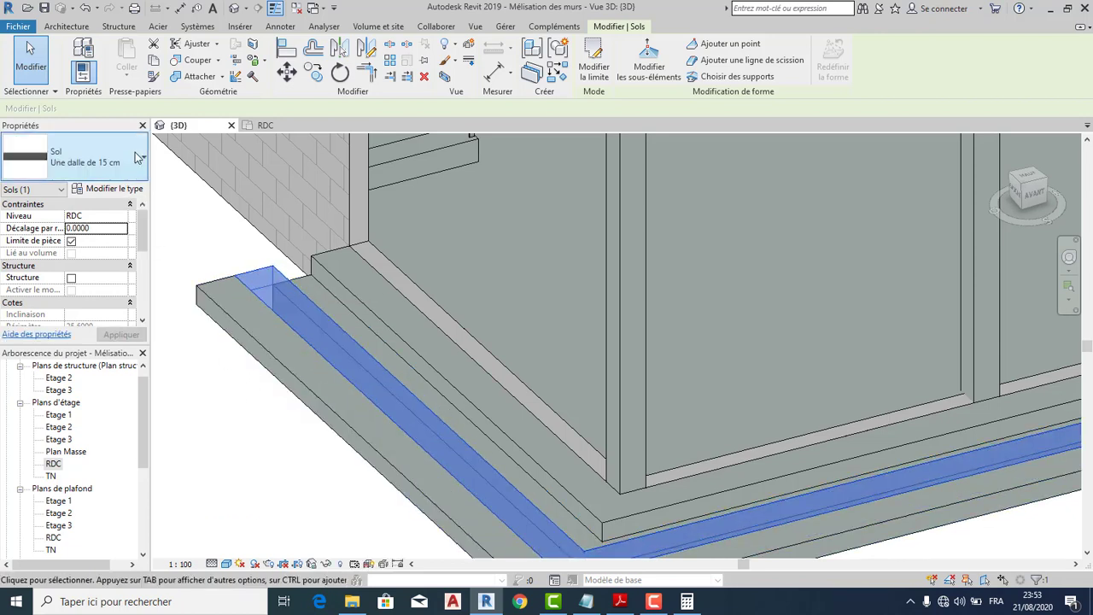
left_click(129, 178)
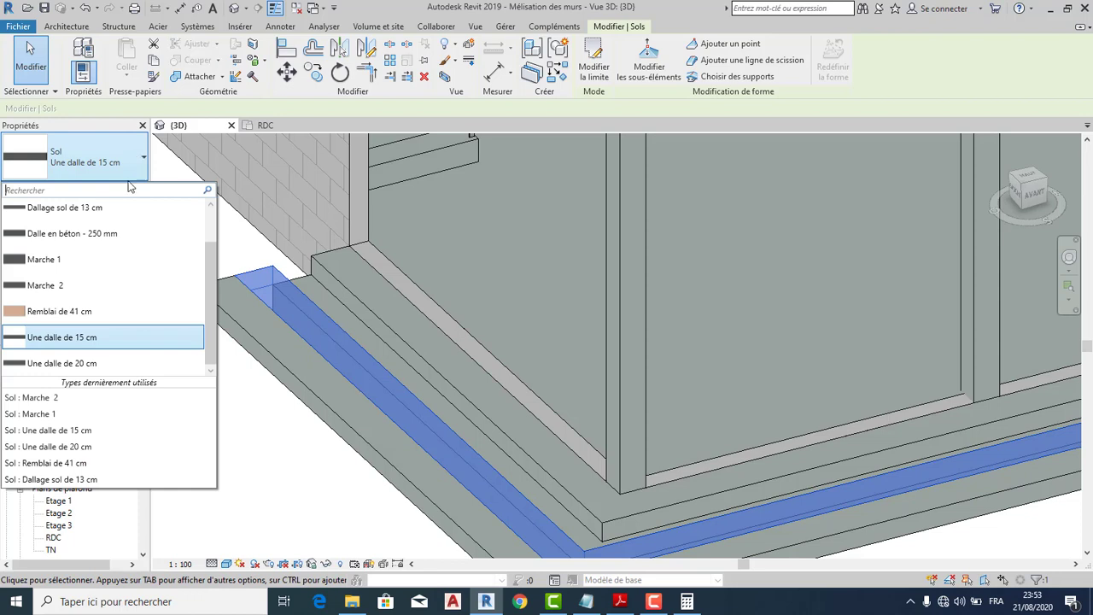
left_click(74, 398)
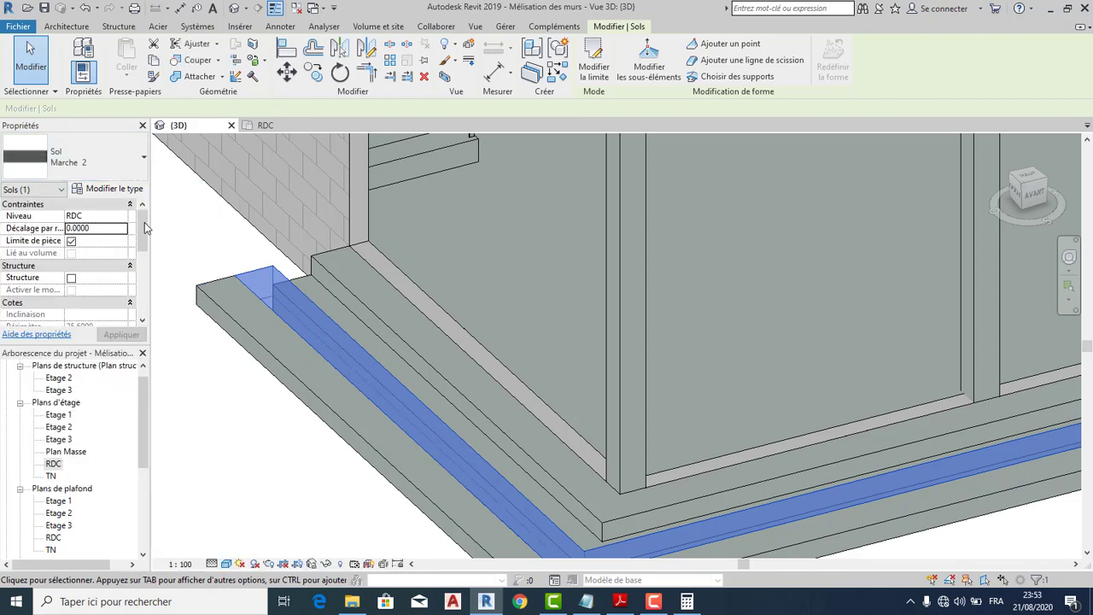
left_click(85, 51)
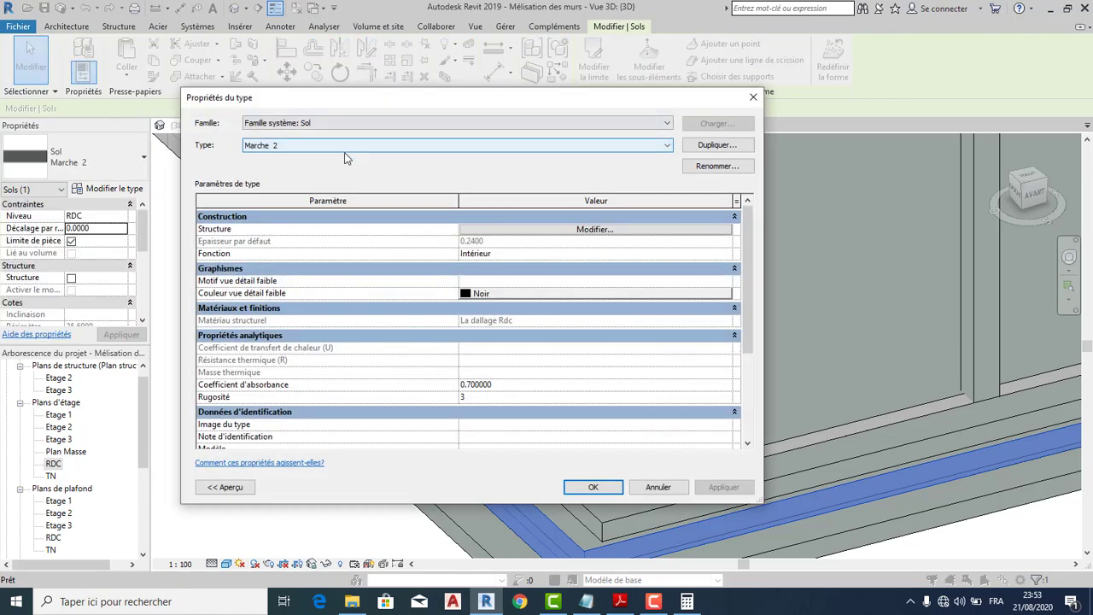
Subtract 0.15 from 0.24 in Calculator to work out the third slab's thickness.
left_click(687, 600)
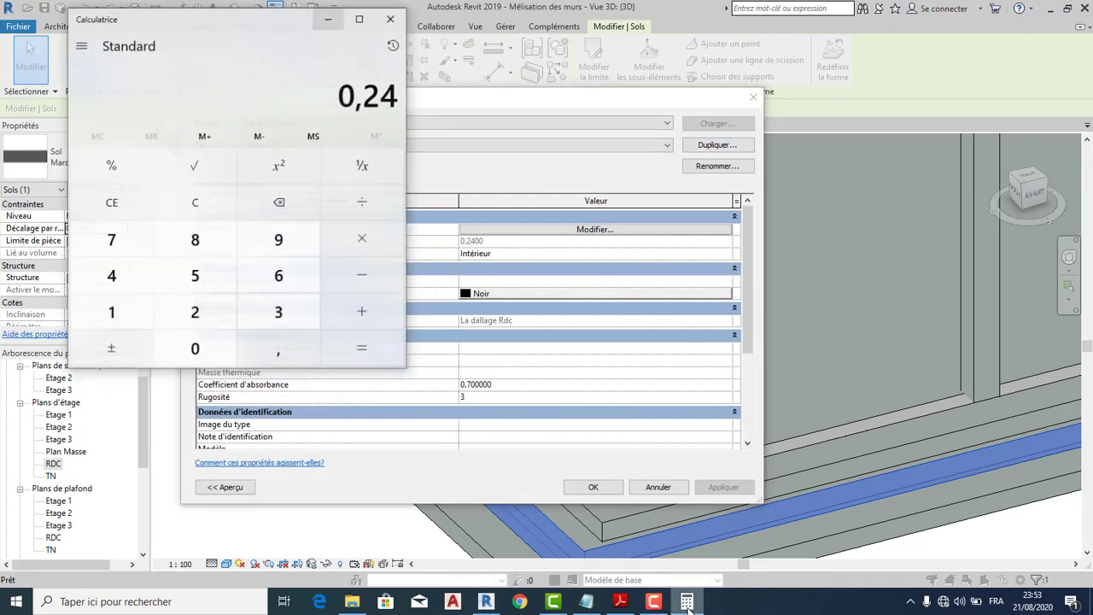
left_click(367, 266)
left_click(188, 344)
left_click(272, 346)
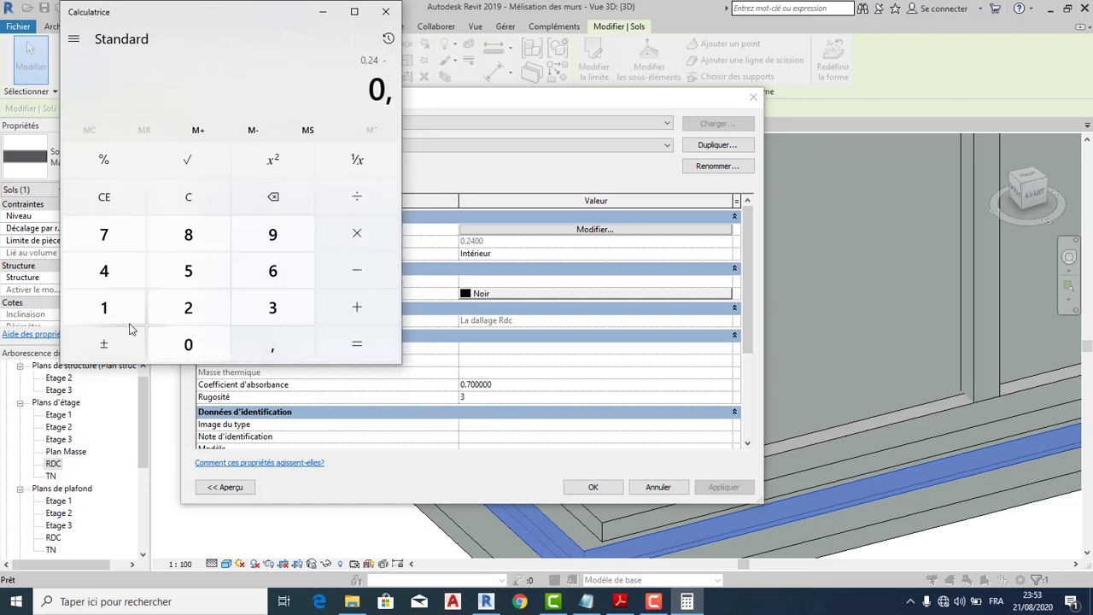
left_click(103, 306)
left_click(190, 274)
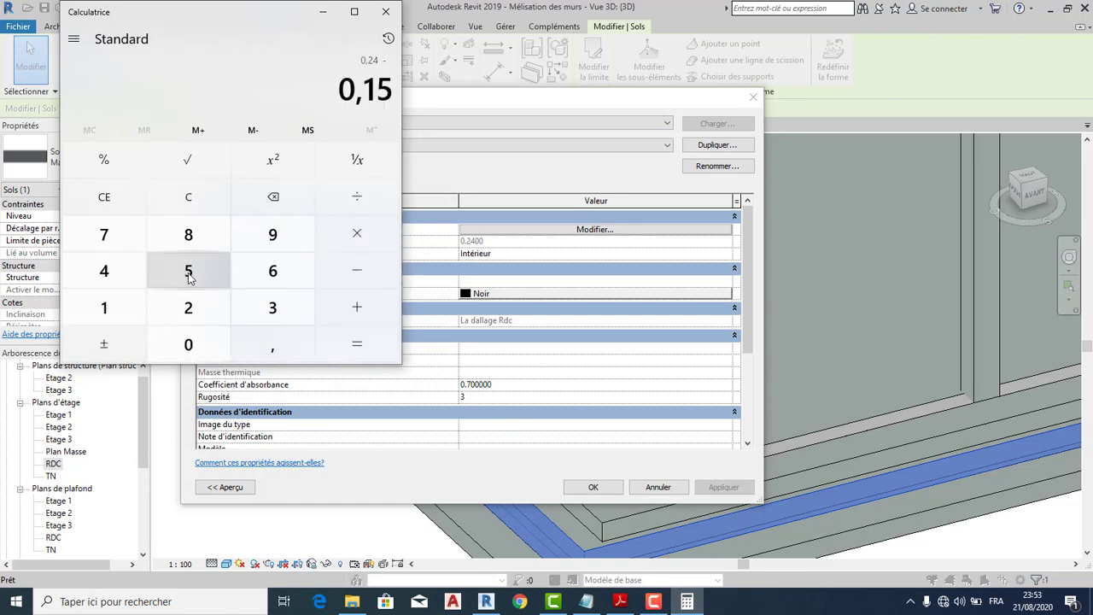
left_click(357, 349)
left_click(322, 11)
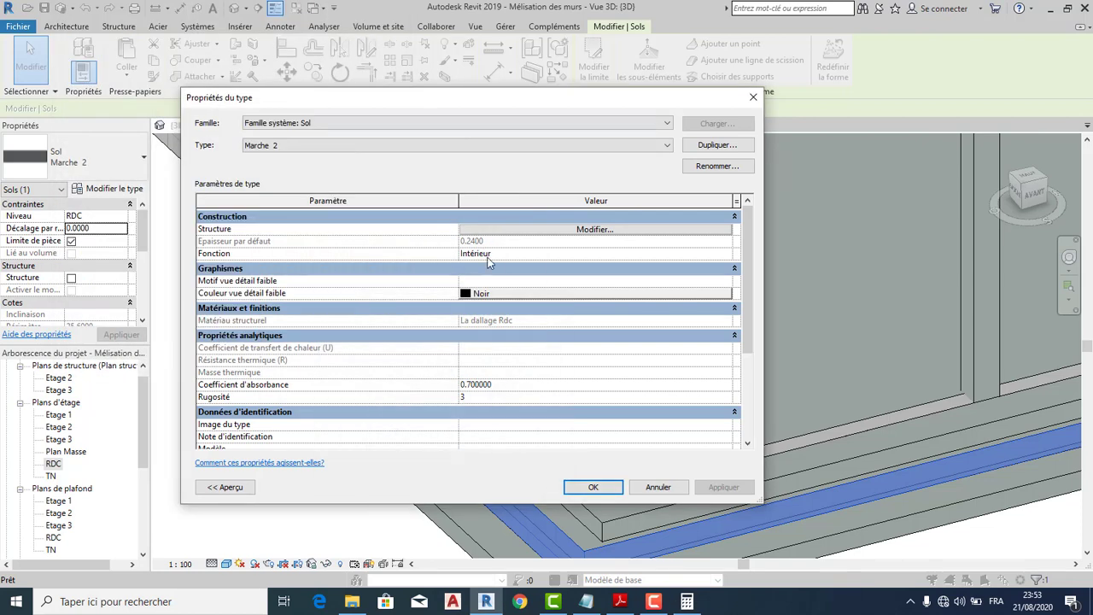
Duplicate the Marche 2 floor type under the name Marche 3 for the third entrance slab.
left_click(715, 145)
left_click(746, 273)
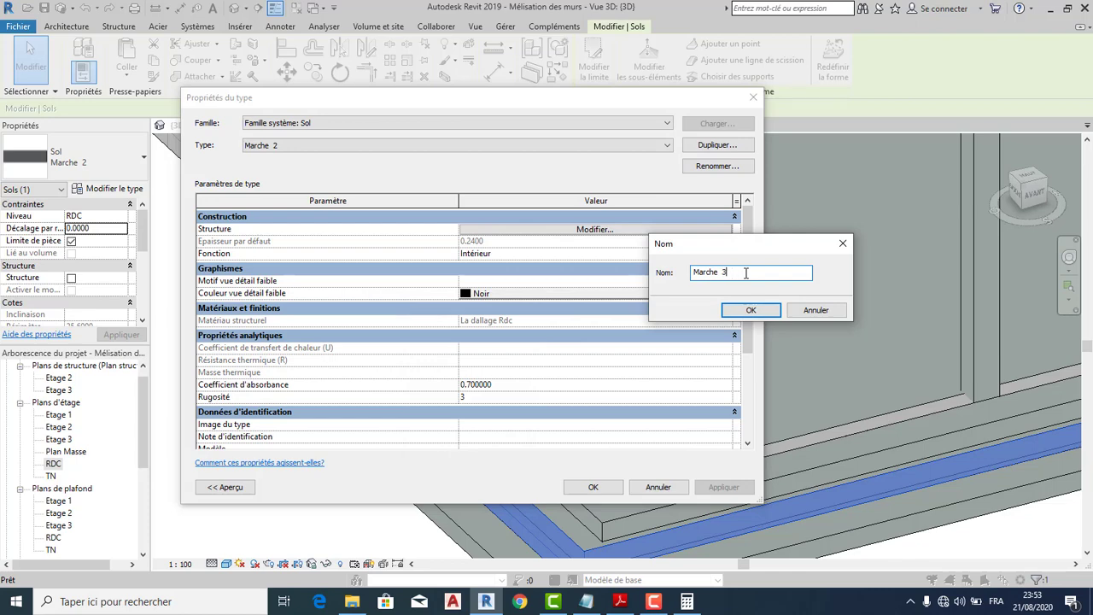
left_click(748, 310)
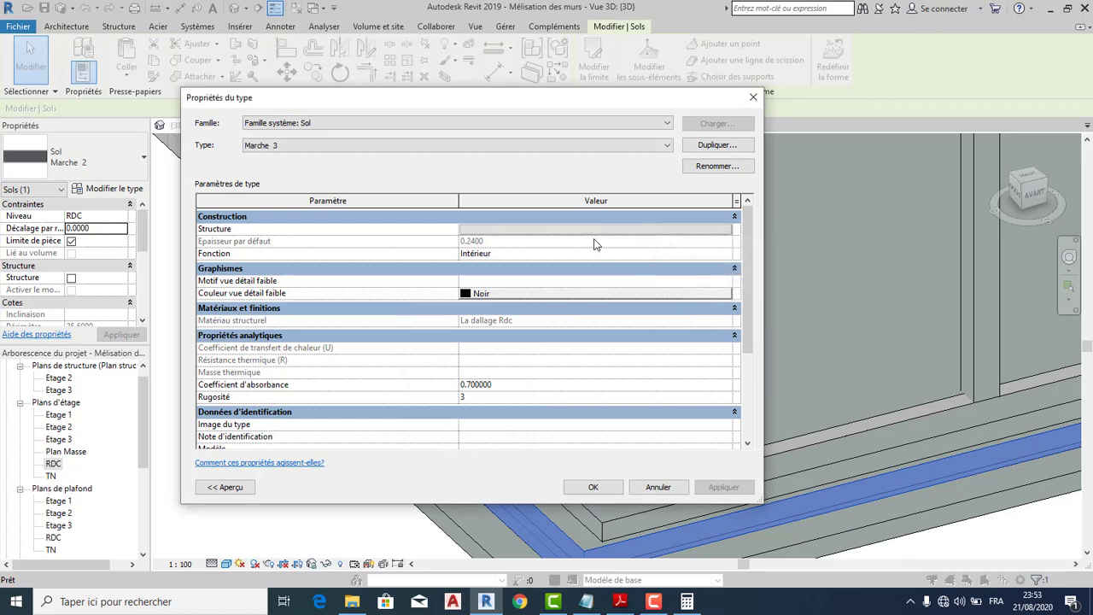
Set the structural layer thickness of the Marche 3 floor type to 0.09.
left_click(592, 229)
left_click(490, 242)
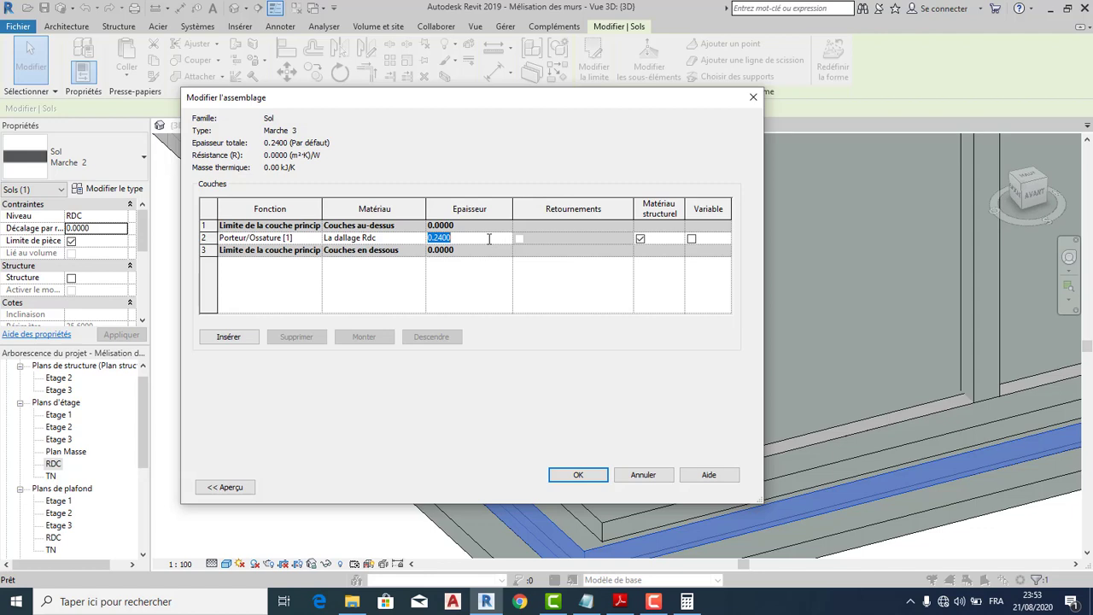
type("0")
left_click(577, 475)
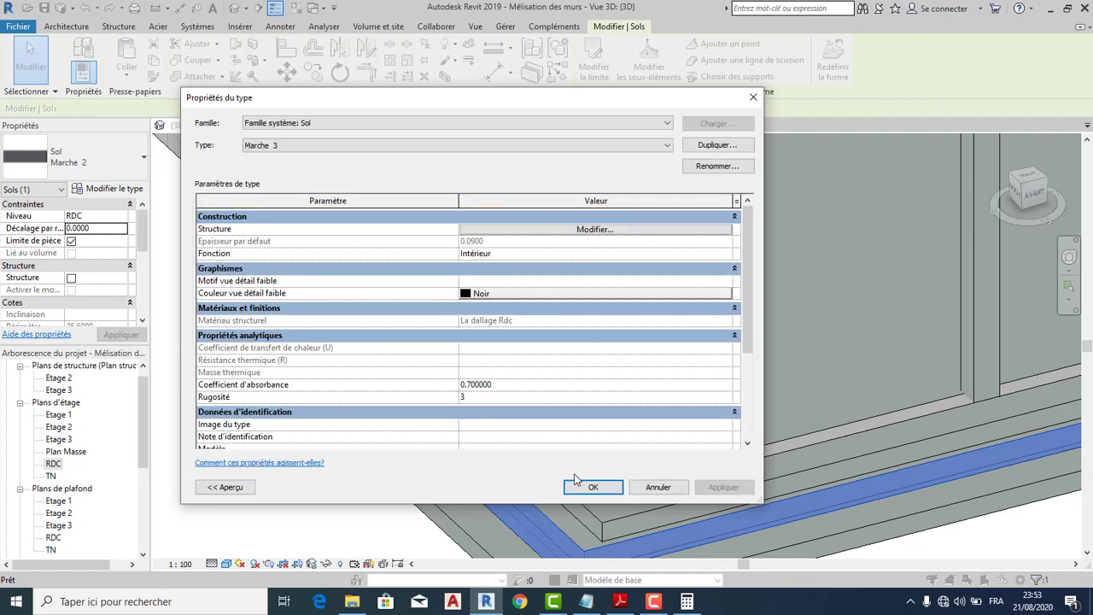
left_click(583, 486)
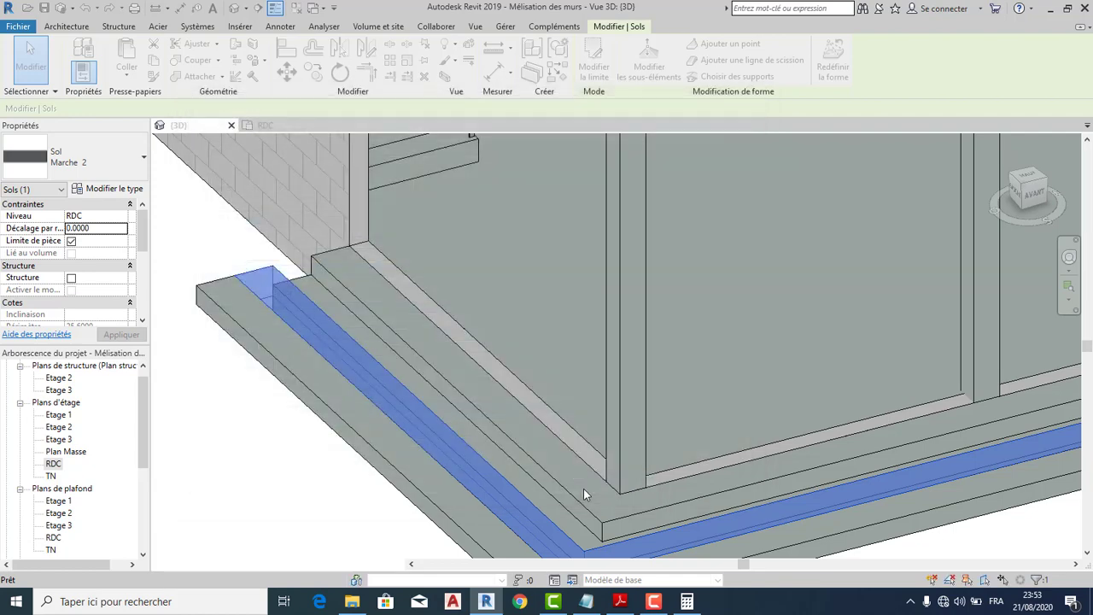
Set the third entrance slab's height offset from the RDC level to -0.30.
left_click(100, 229)
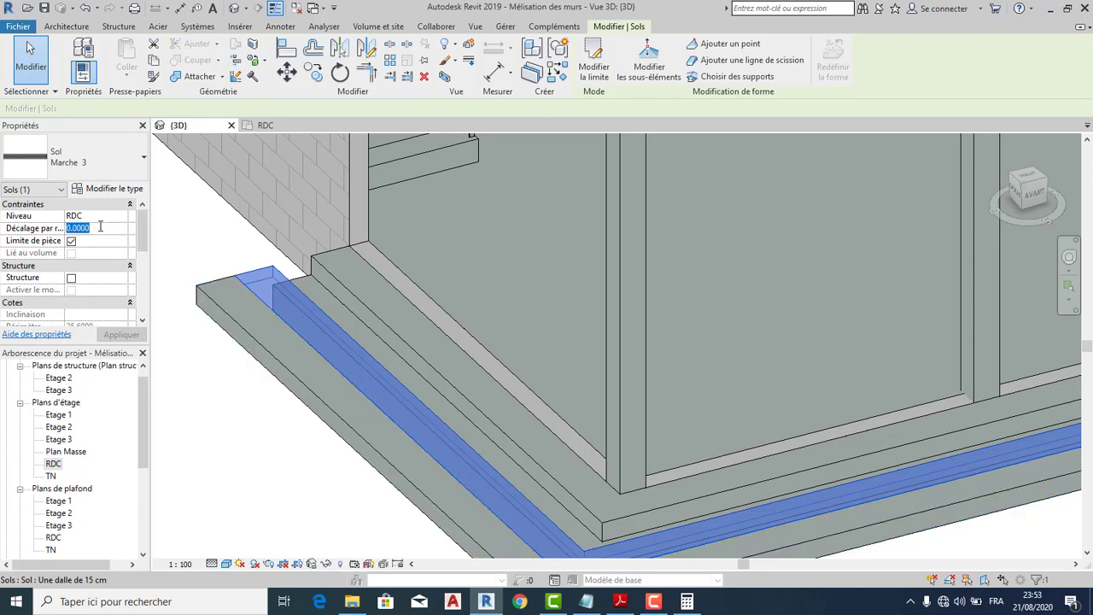
type("0")
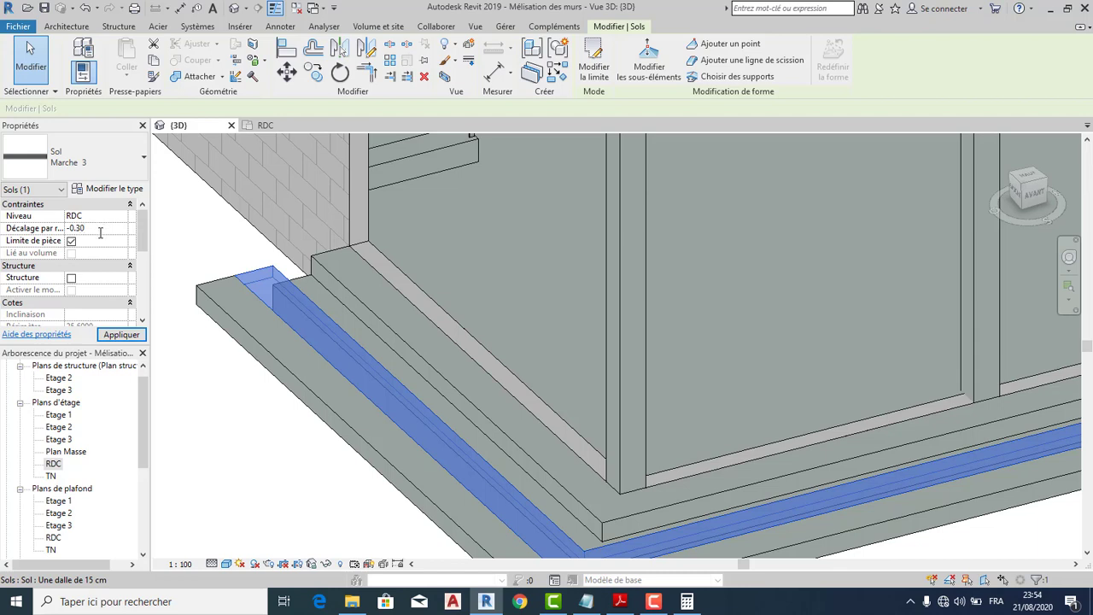
left_click(120, 334)
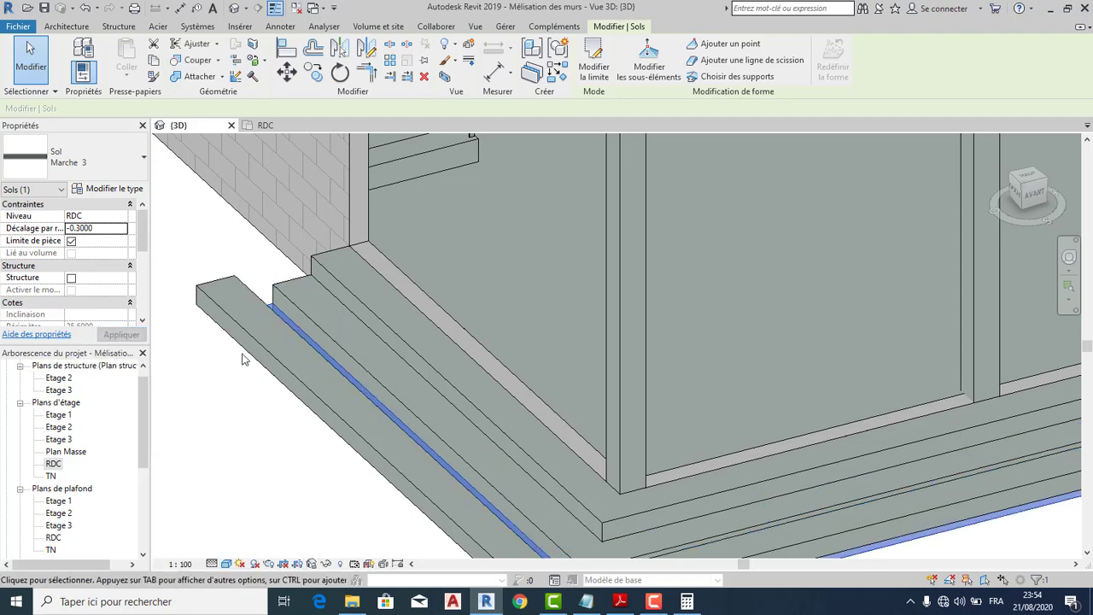
scroll(248, 348, "down", 3)
middle_click_drag(346, 352, 401, 291)
scroll(488, 446, "up", 4)
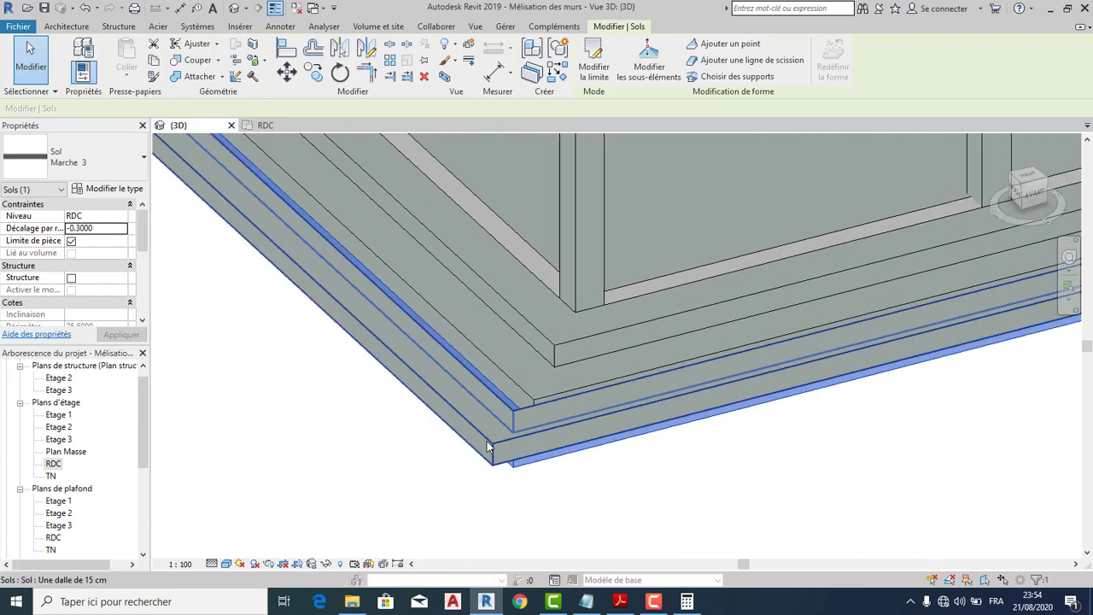
scroll(488, 446, "down", 3)
scroll(489, 445, "up", 1)
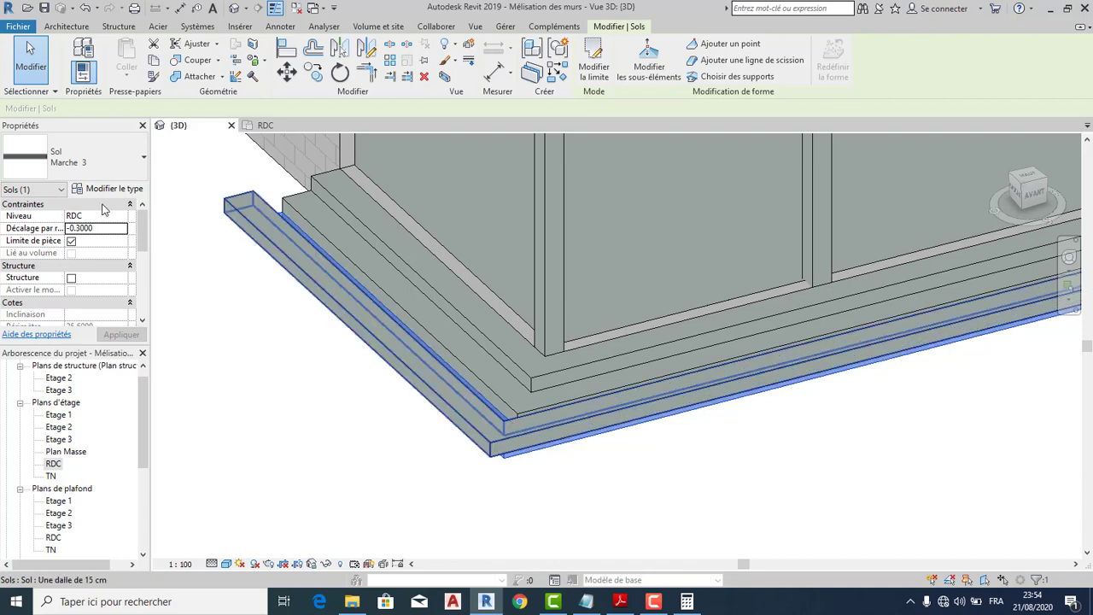
left_click(111, 232)
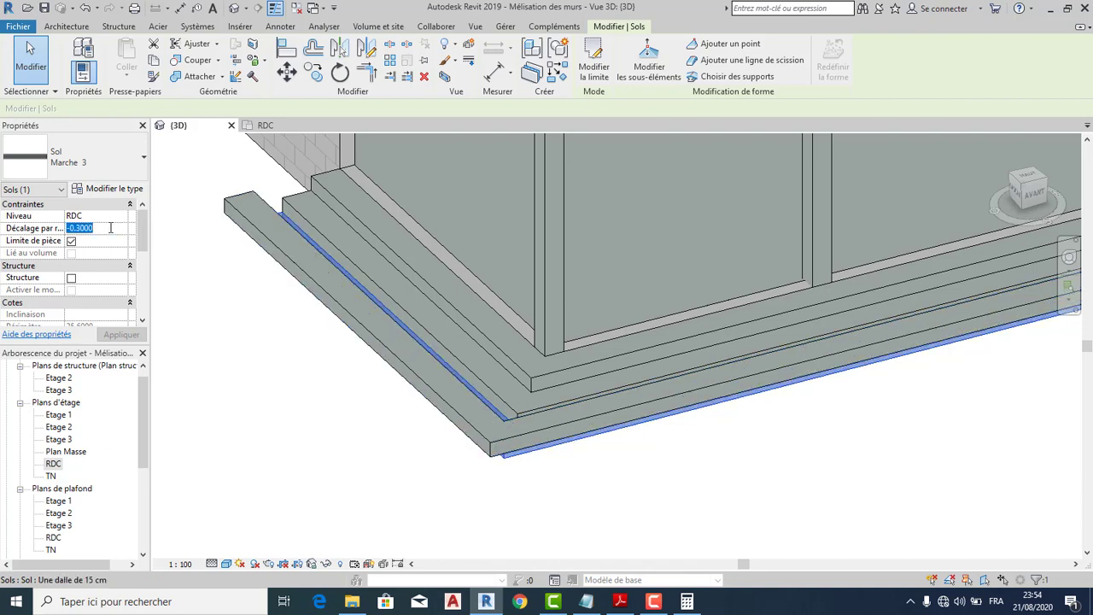
type("0")
key("Return")
Set the outermost entrance slab's height offset from the RDC level to -0.45.
left_click(392, 334)
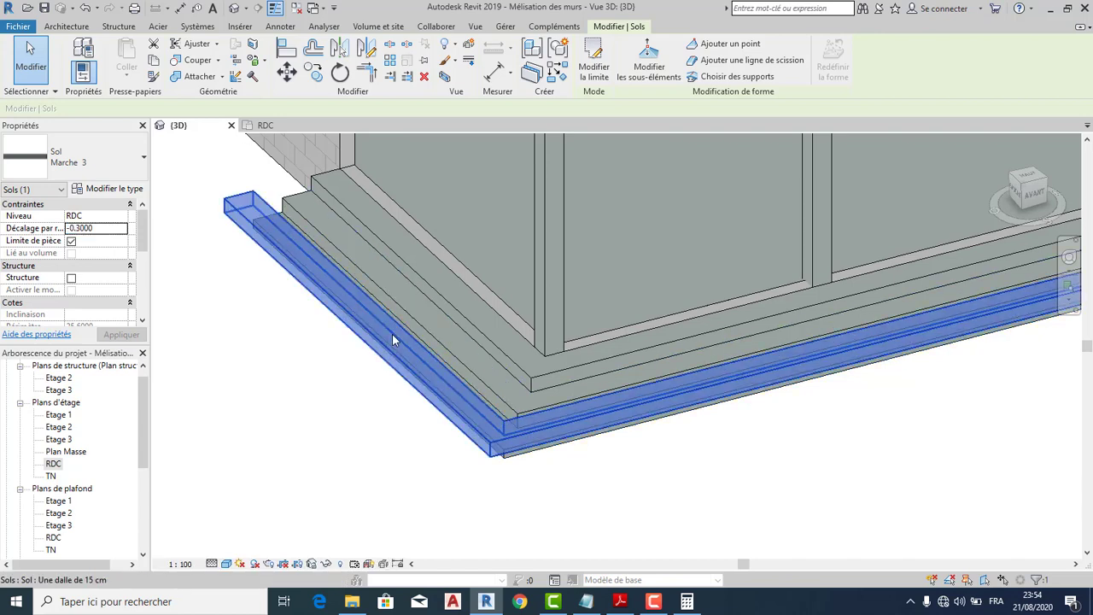
left_click(107, 232)
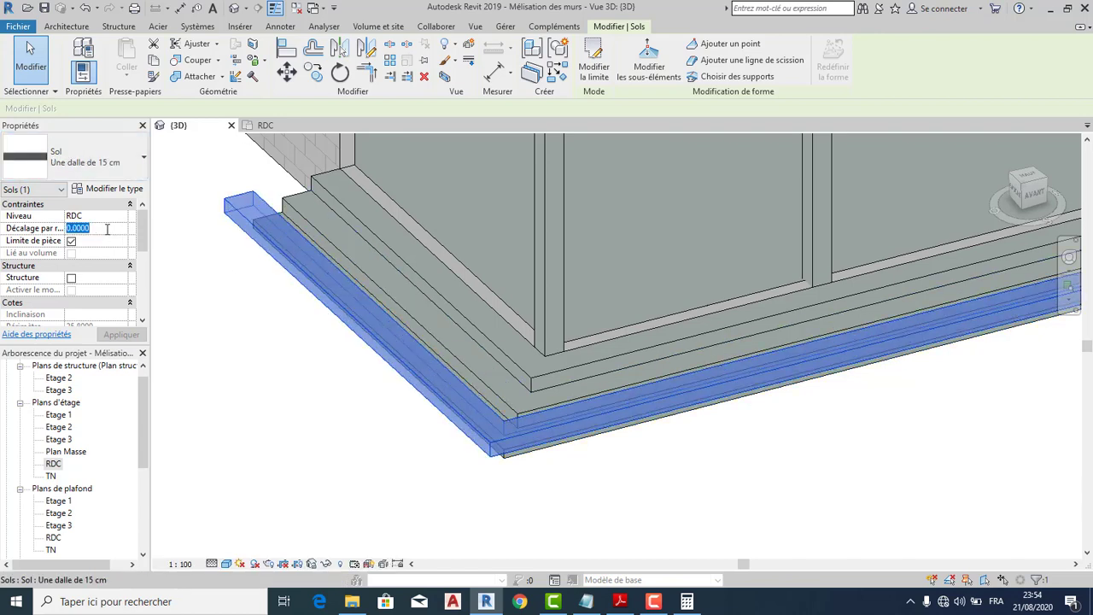
type("-0")
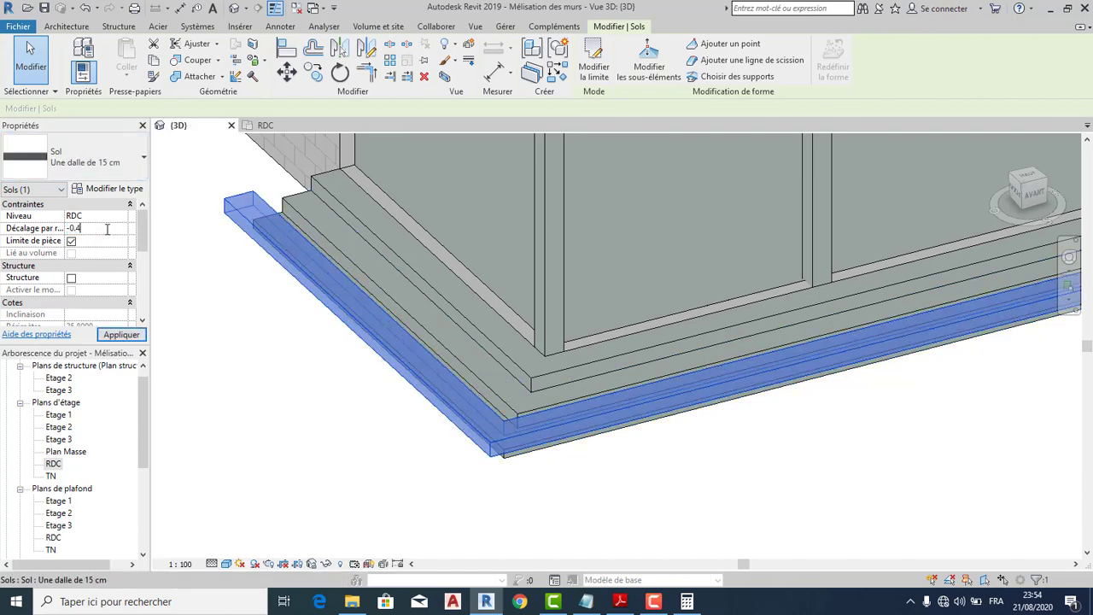
left_click(141, 338)
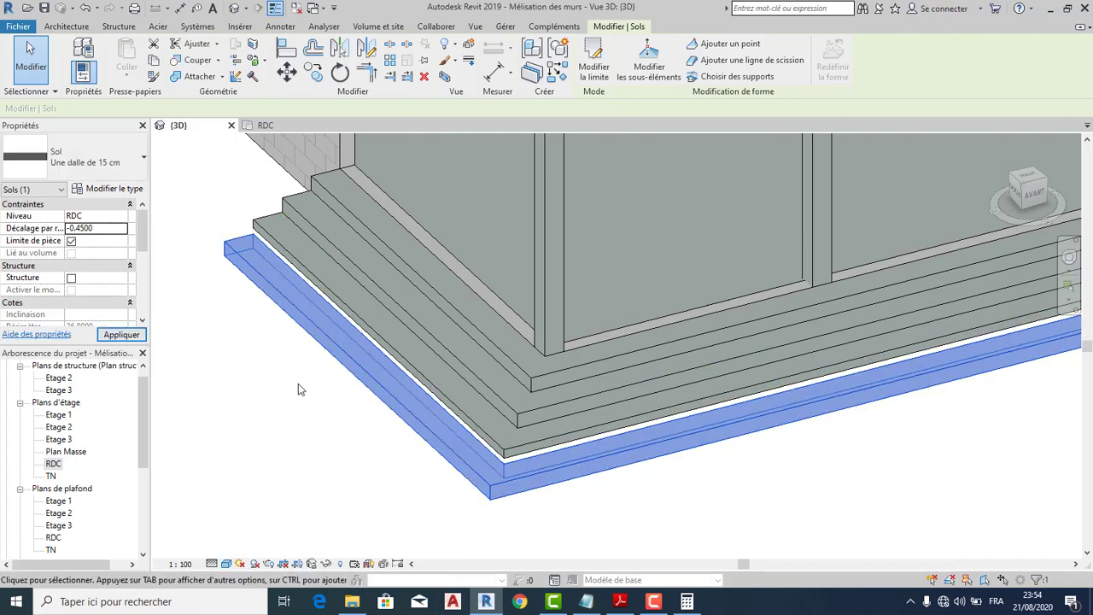
Examine the stepped slabs around the corner in 3D and compare them with the Coupe 1 section in Adobe Reader.
scroll(316, 409, "down", 2)
scroll(303, 402, "down", 1)
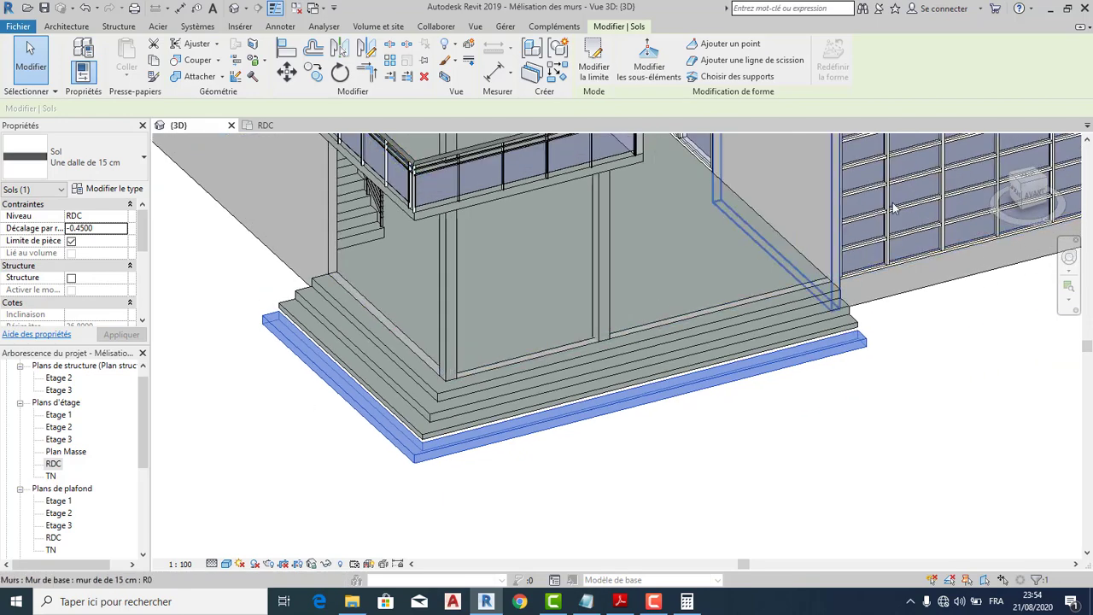
left_click_drag(1029, 191, 845, 297)
middle_click_drag(845, 297, 649, 474)
scroll(645, 478, "up", 4)
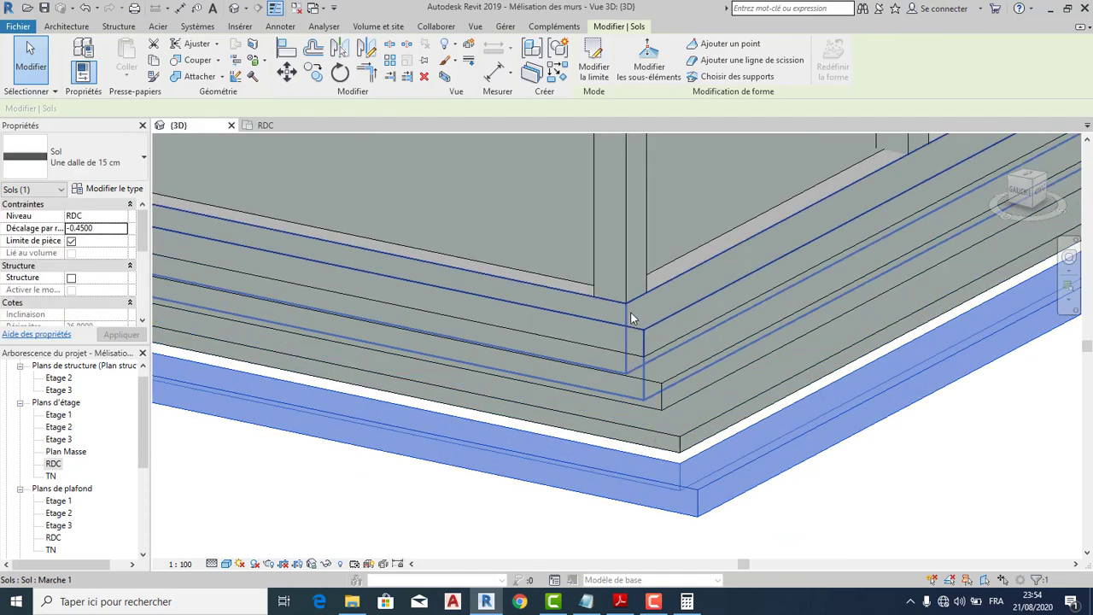
scroll(632, 315, "down", 3)
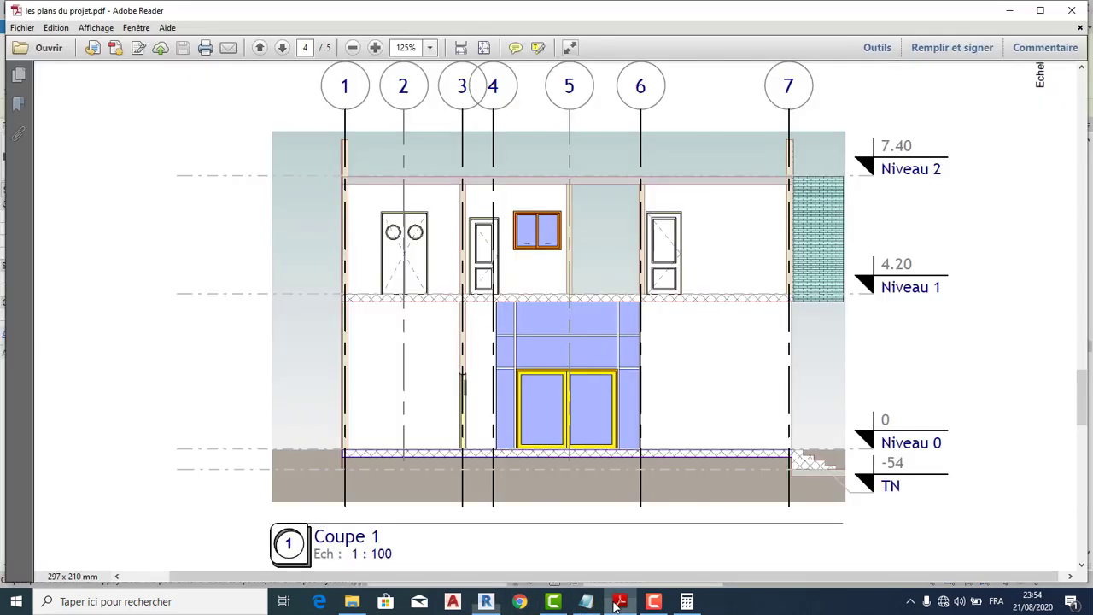
left_click(619, 601)
left_click(485, 601)
scroll(501, 511, "down", 2)
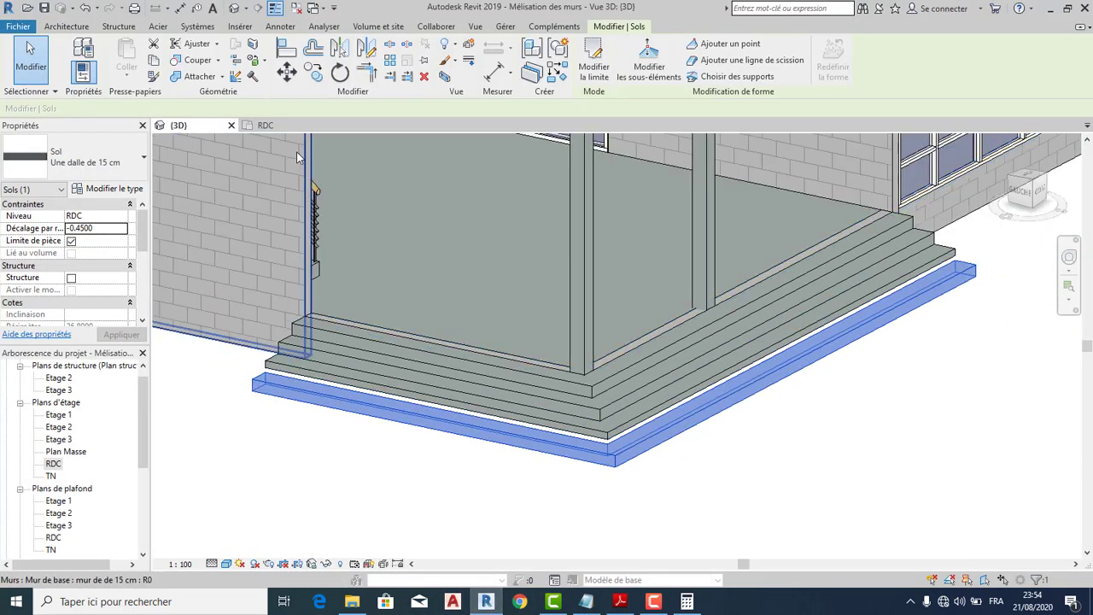
Open the Coupe 1 section from its marker in the RDC floor plan, showing the entrance slabs in section.
left_click(265, 125)
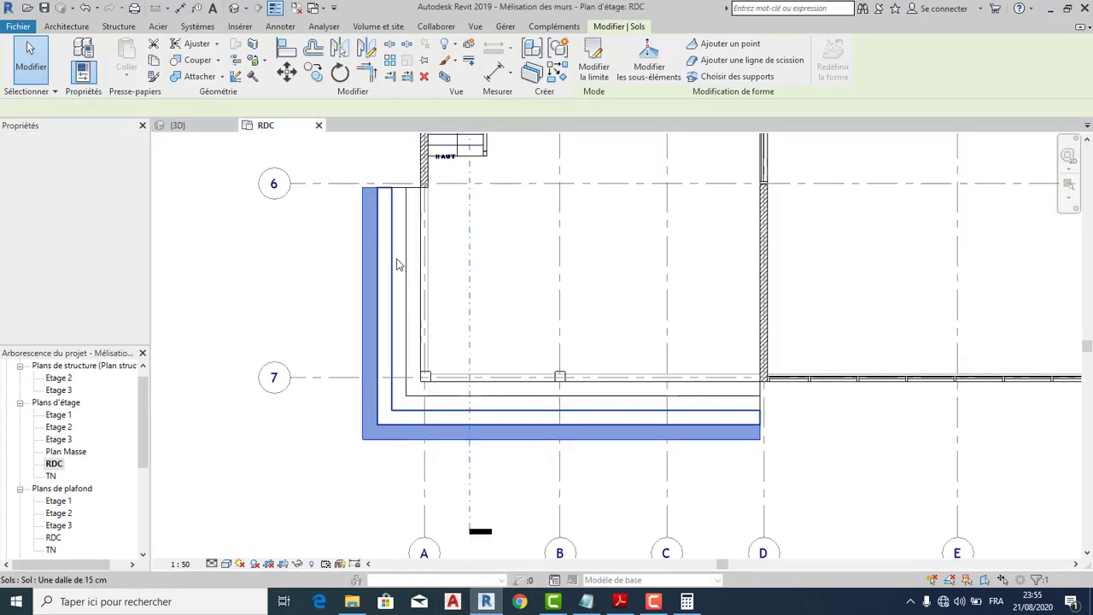
scroll(418, 322, "down", 3)
scroll(431, 320, "up", 1)
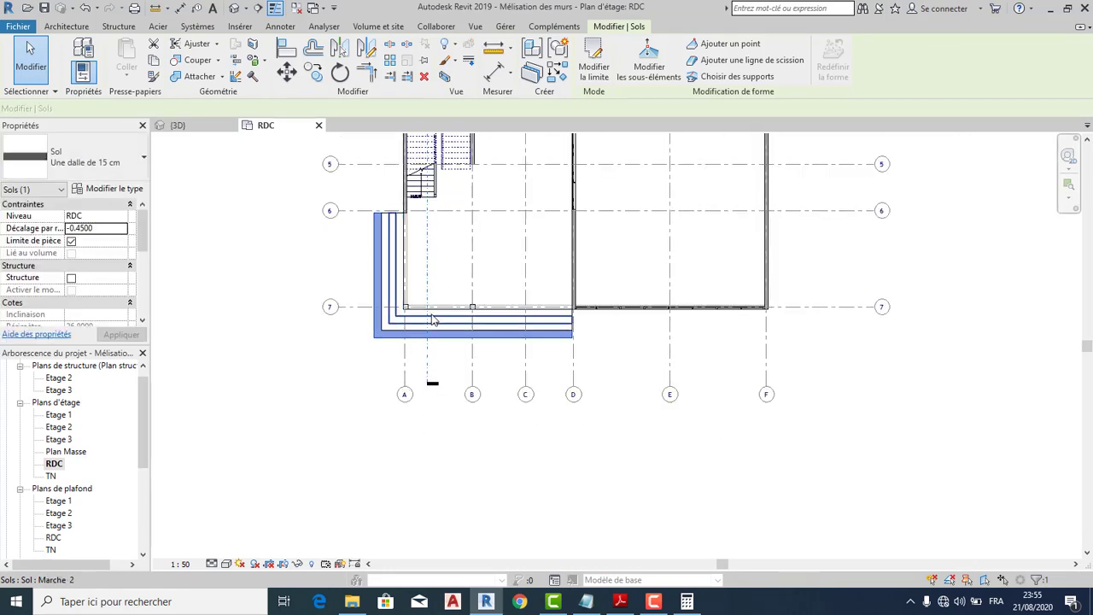
scroll(431, 320, "down", 4)
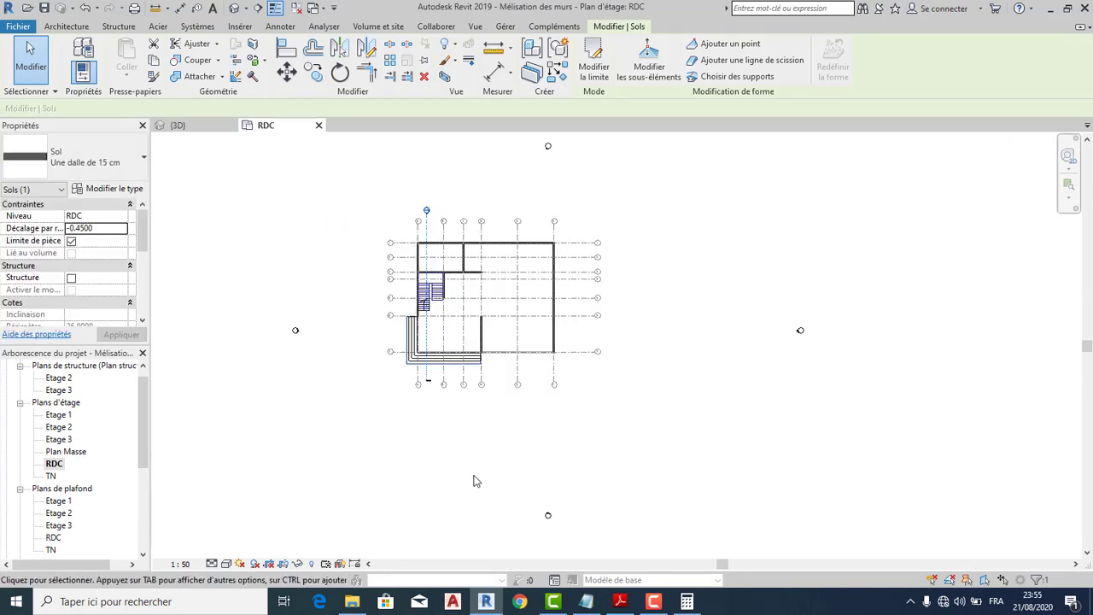
key("Escape")
scroll(435, 222, "up", 3)
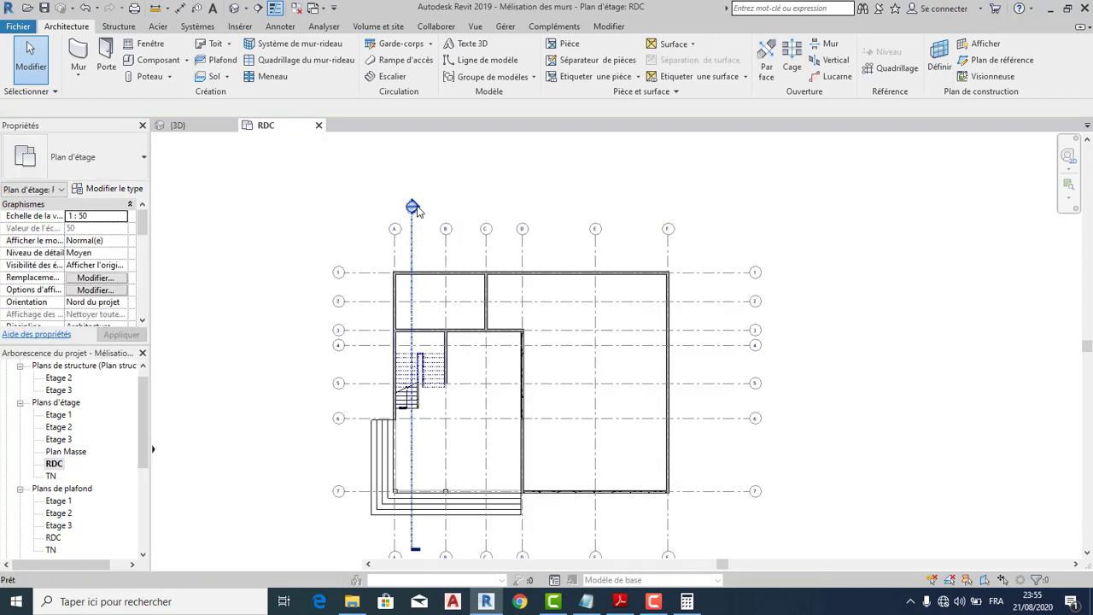
double_click(415, 209)
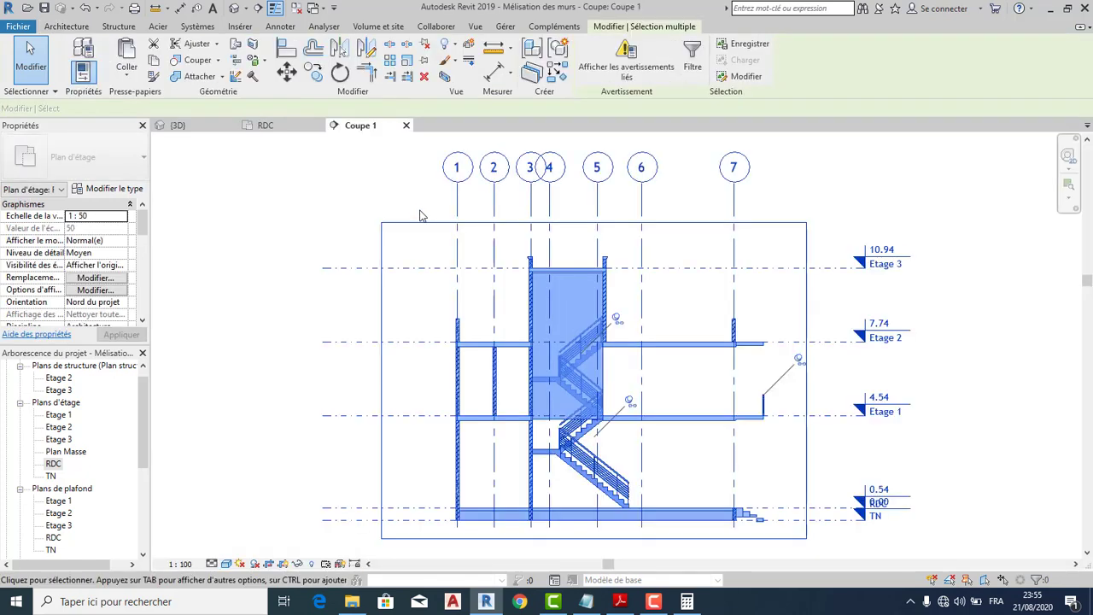
left_click(886, 376)
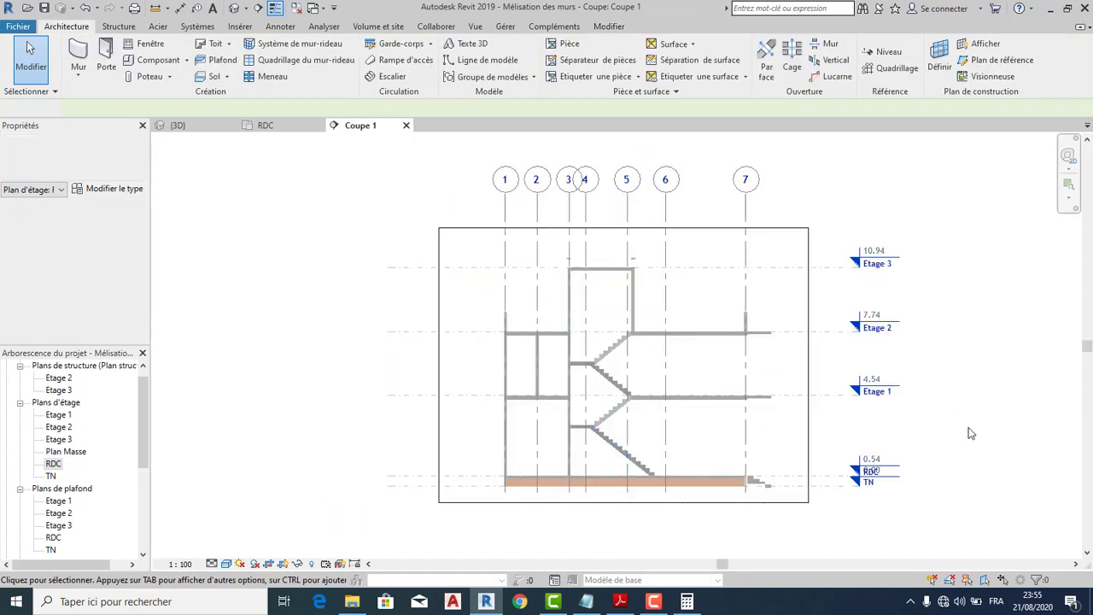
scroll(743, 452, "up", 6)
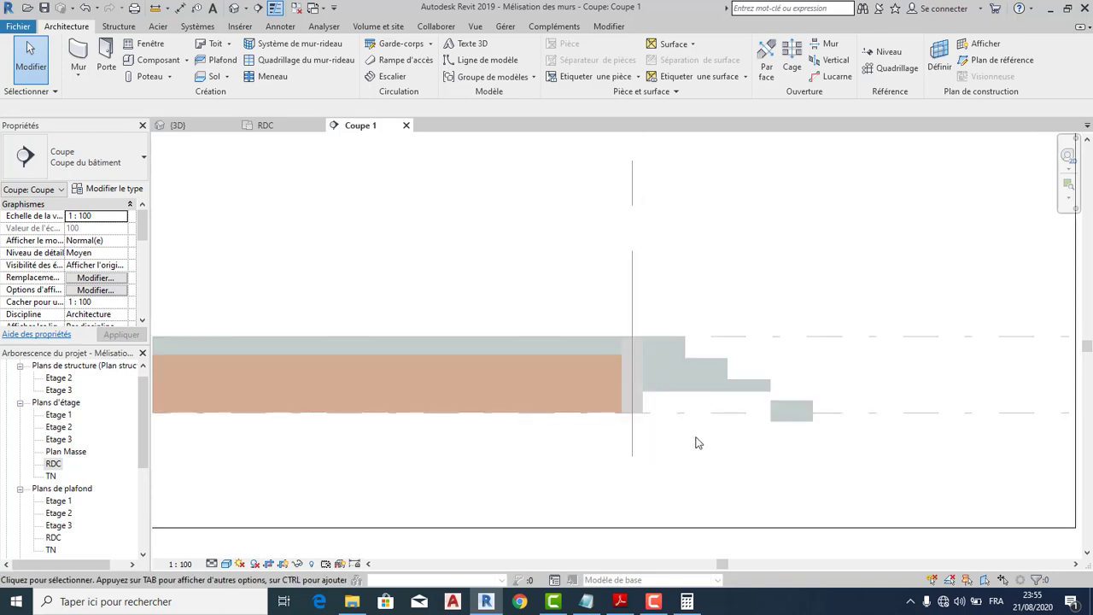
scroll(695, 441, "up", 1)
Try to bring the underside of the Marche 1 slab to the TN level by setting its distance to that level to 0.
left_click(659, 377)
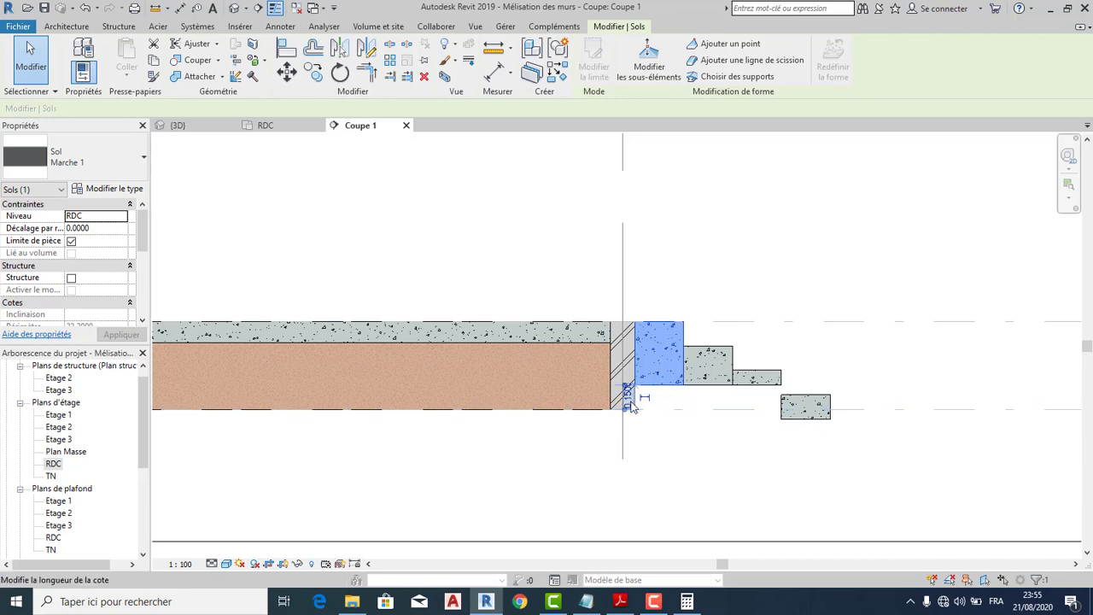
scroll(629, 398, "up", 2)
left_click(626, 393)
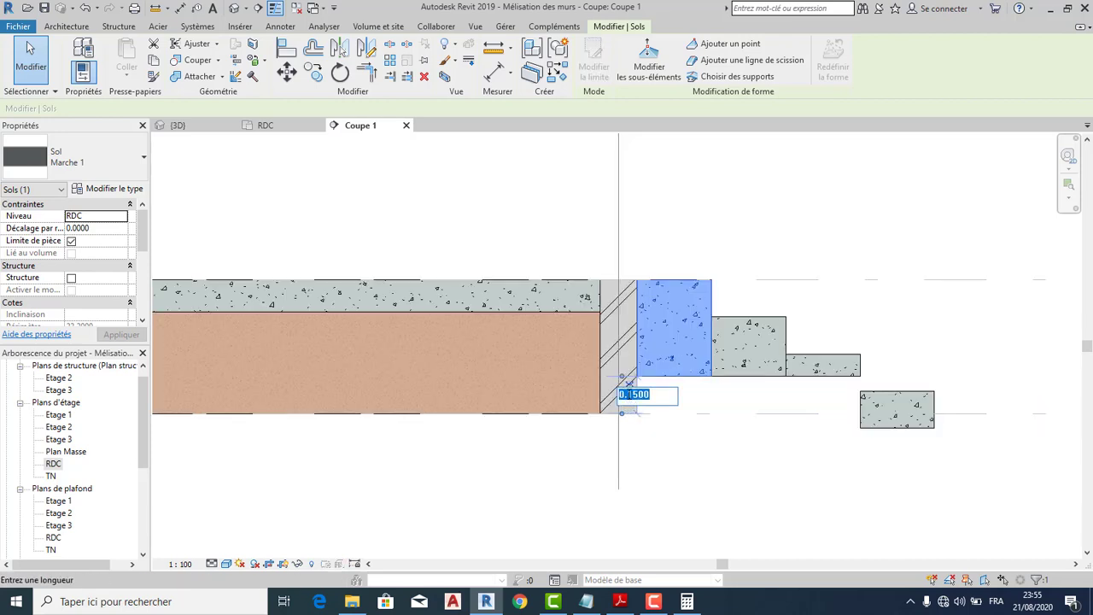
key("Return")
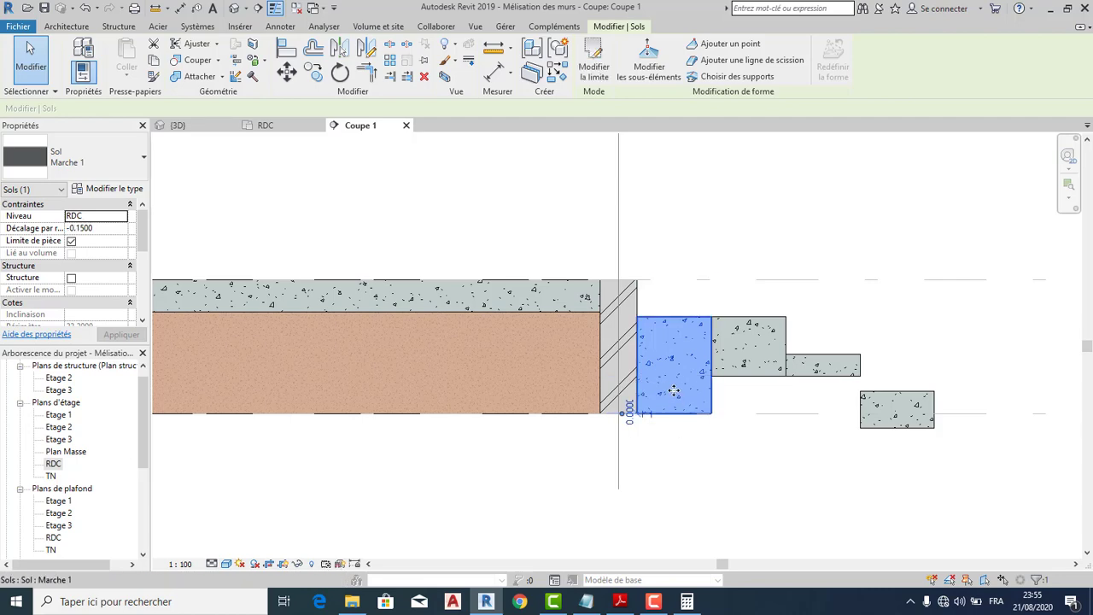
Set the Marche 1 structural layer thickness to the full 0.54 height between TN and RDC, and set the slab's height offset to 0.
left_click(81, 49)
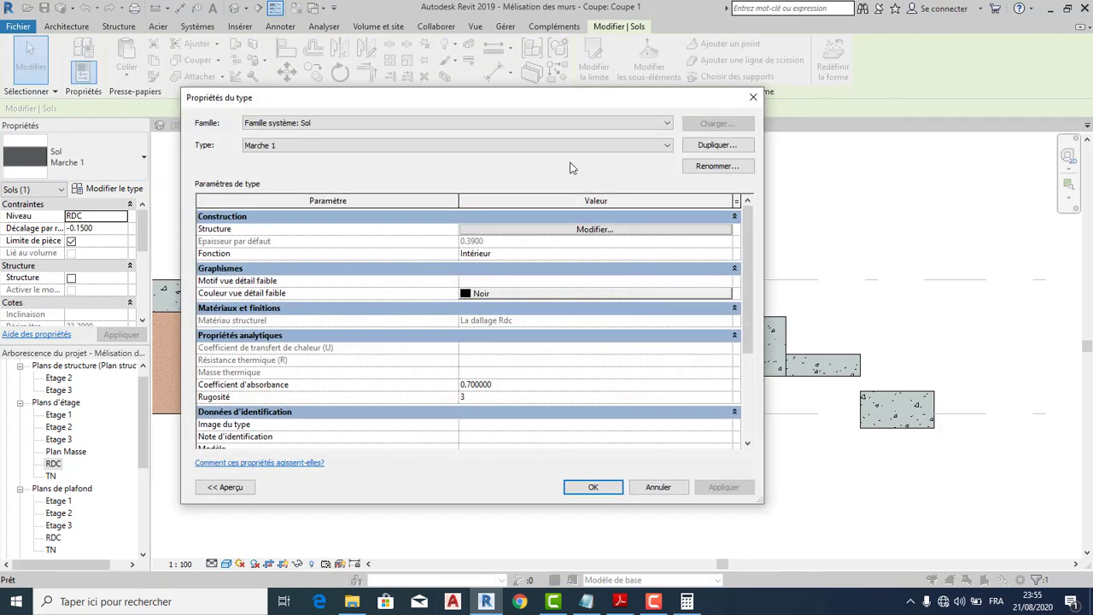
left_click(750, 99)
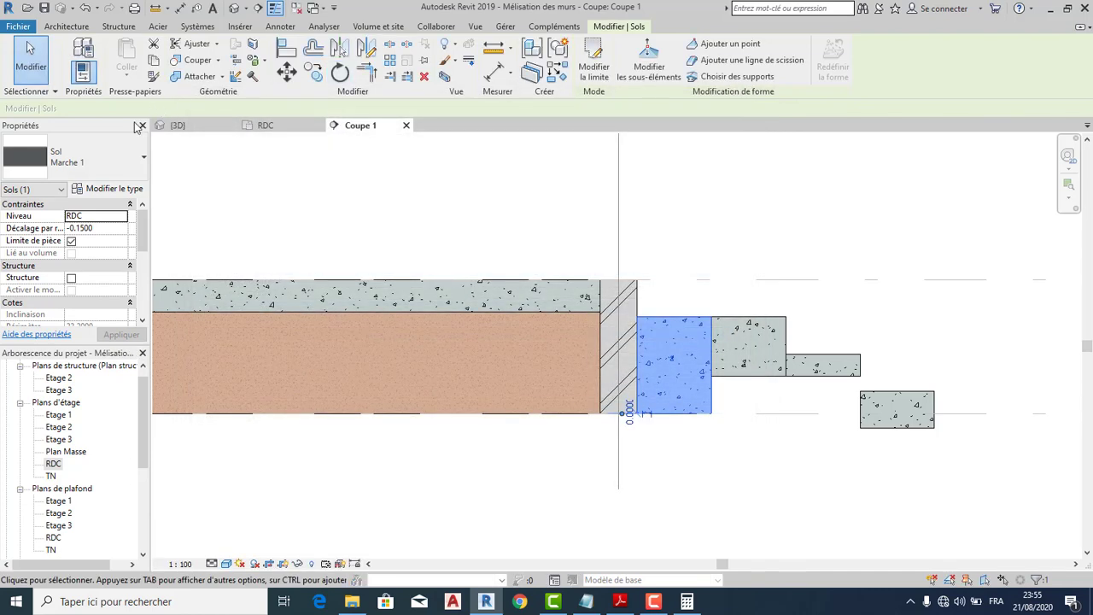
left_click(83, 49)
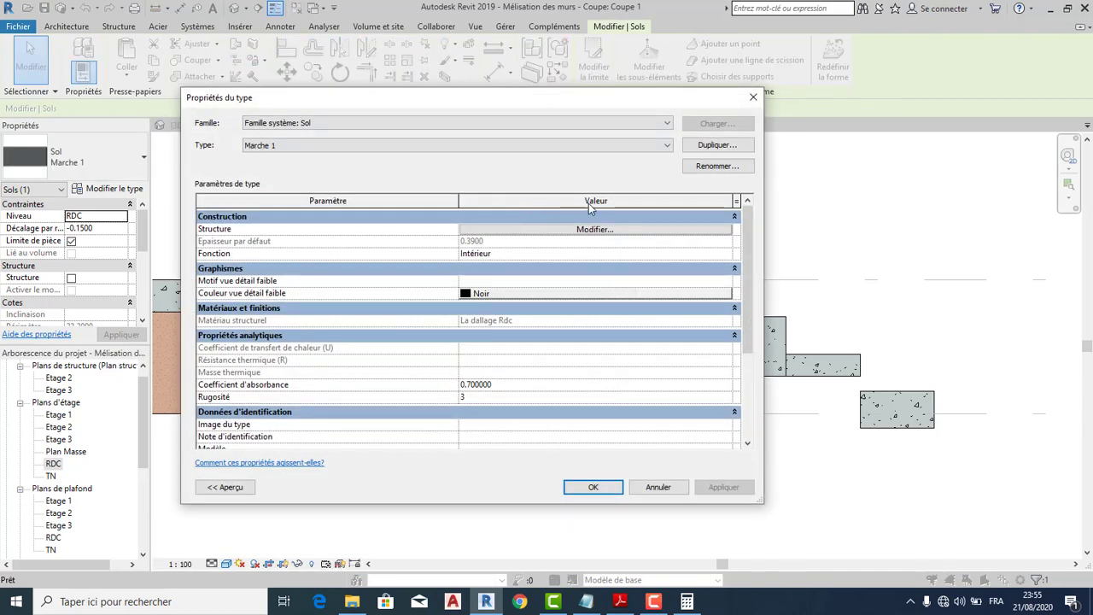
left_click(584, 231)
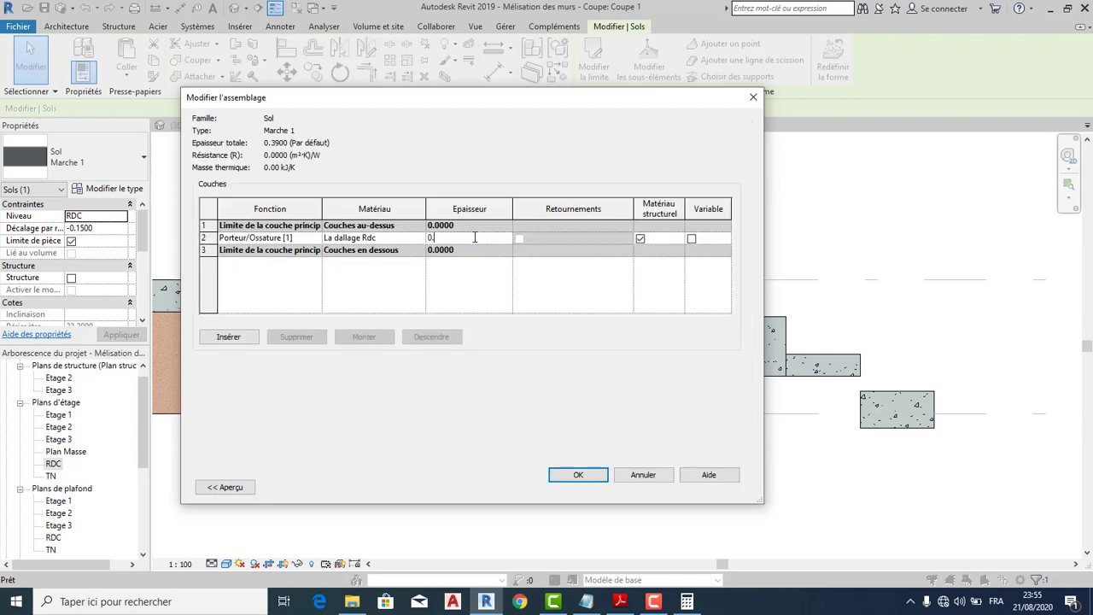
left_click(589, 475)
left_click(610, 493)
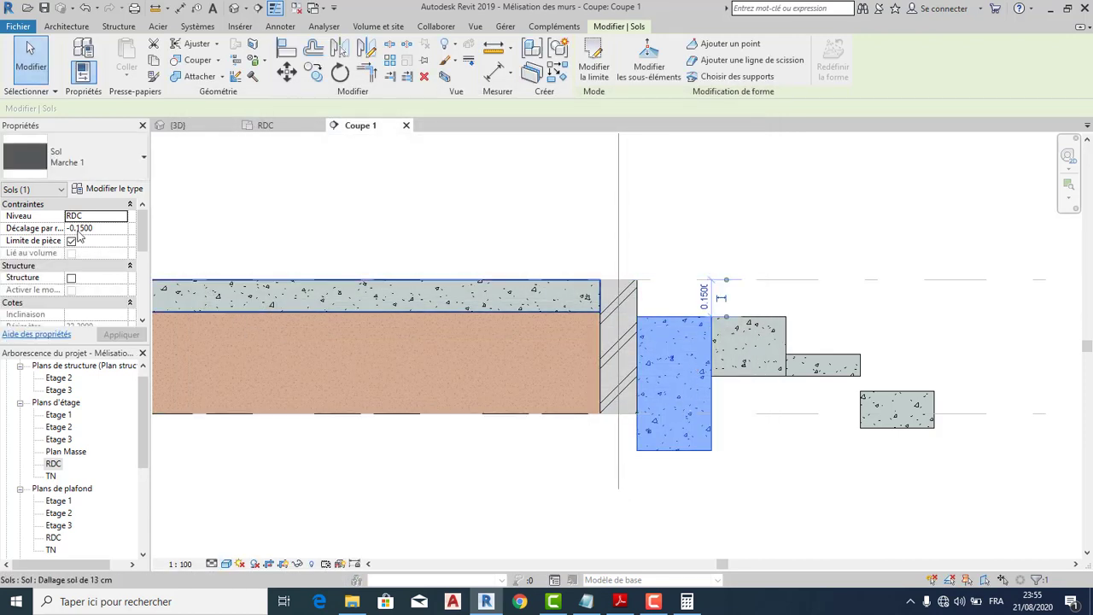
left_click(109, 229)
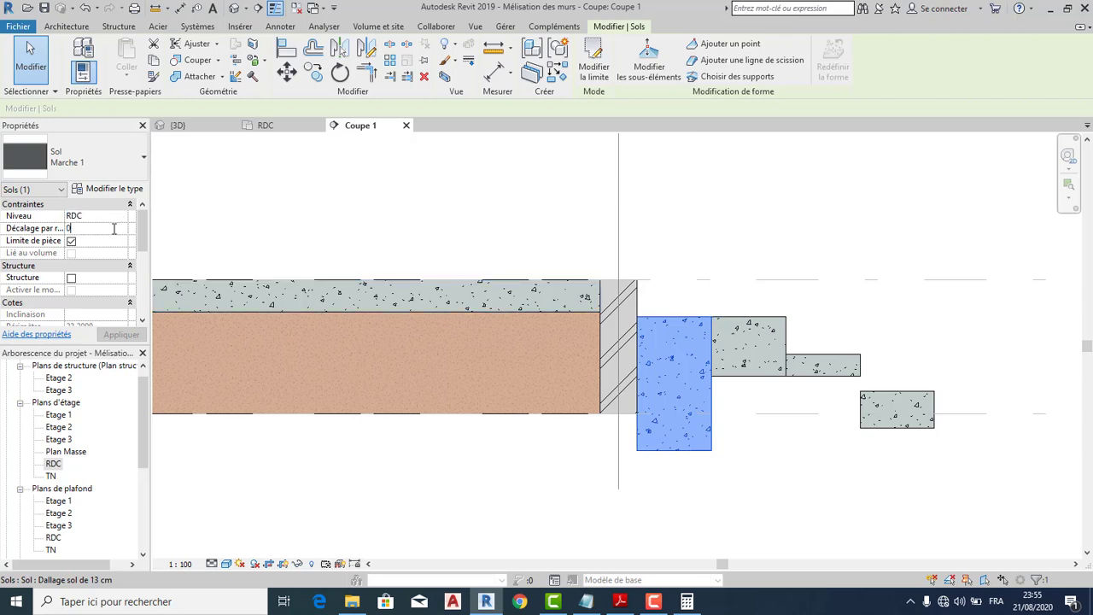
left_click(133, 335)
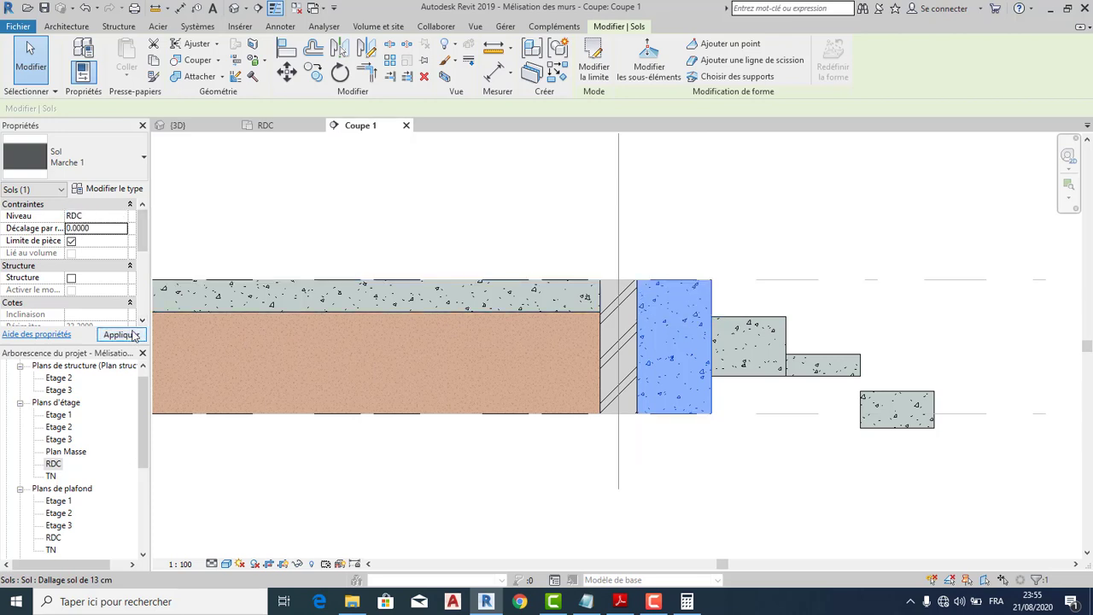
Set the structural layer thickness of the Marche 2 floor type to 0.39.
left_click(761, 350)
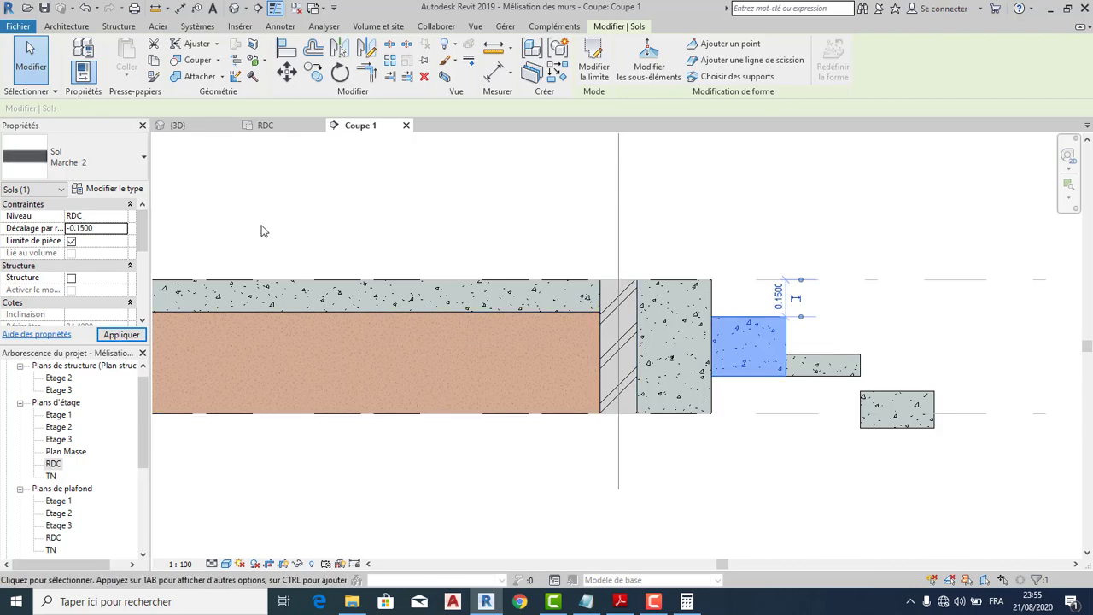
left_click(82, 49)
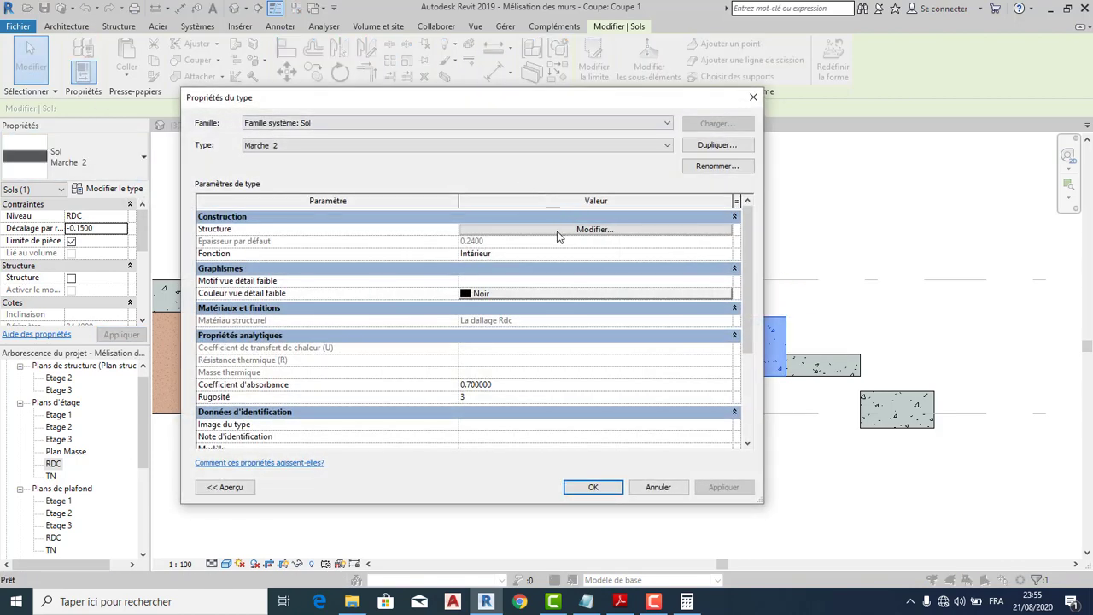
left_click(557, 230)
left_click(457, 239)
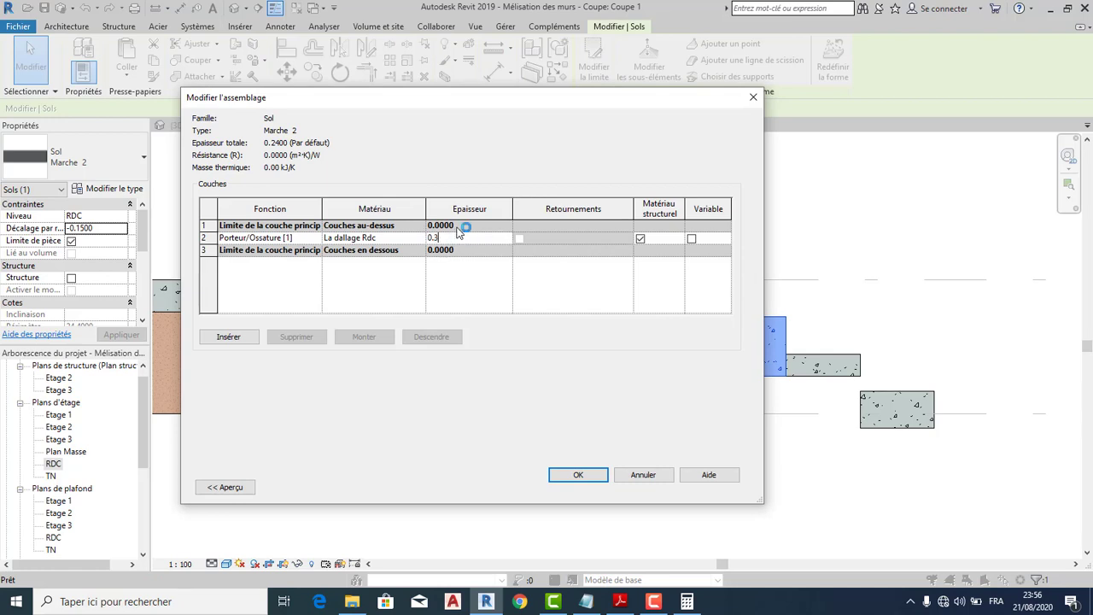
left_click(578, 475)
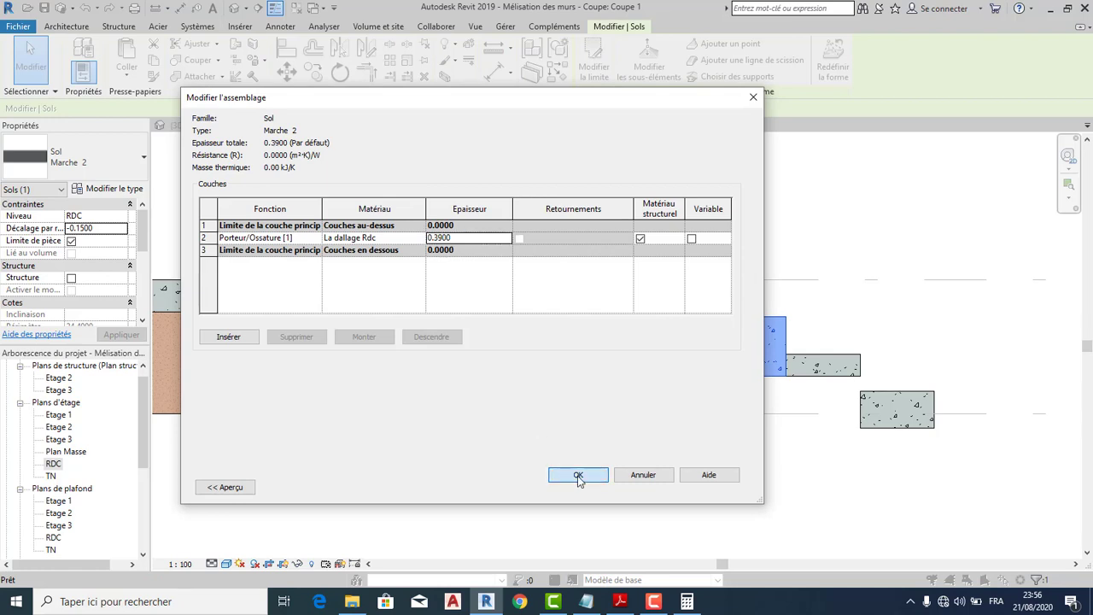
left_click(613, 492)
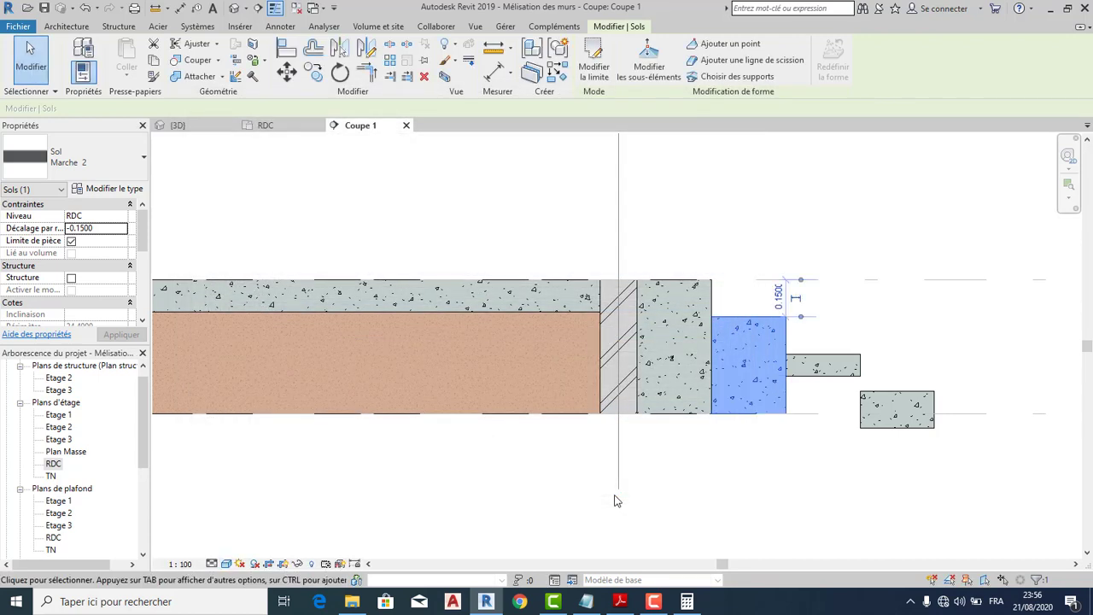
Set the structural layer thickness of the Marche 3 floor type to 0.24.
left_click(854, 369)
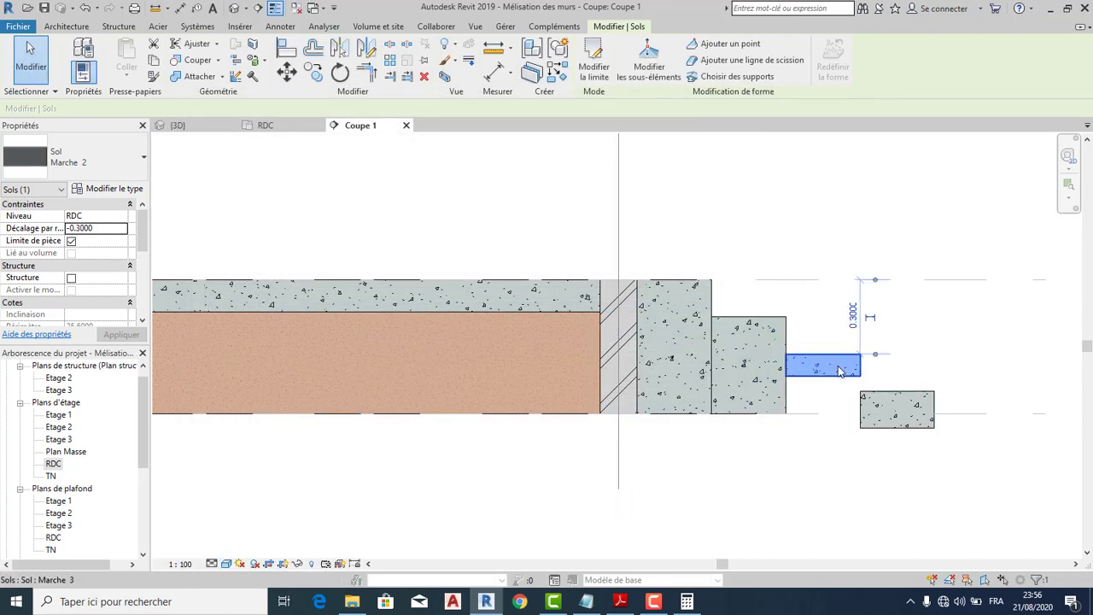
left_click(94, 54)
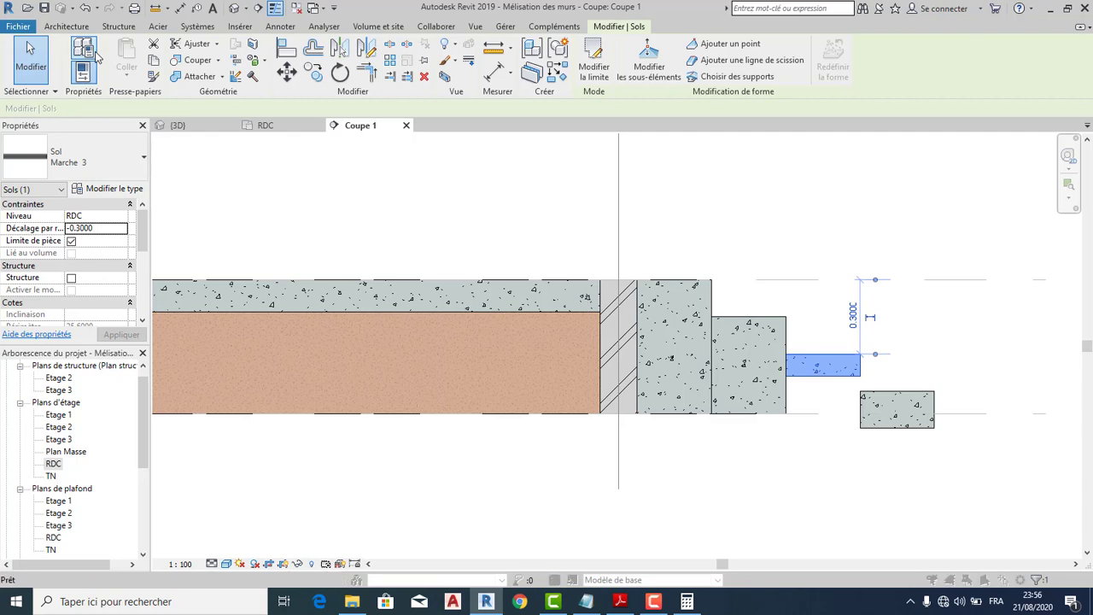
left_click(578, 233)
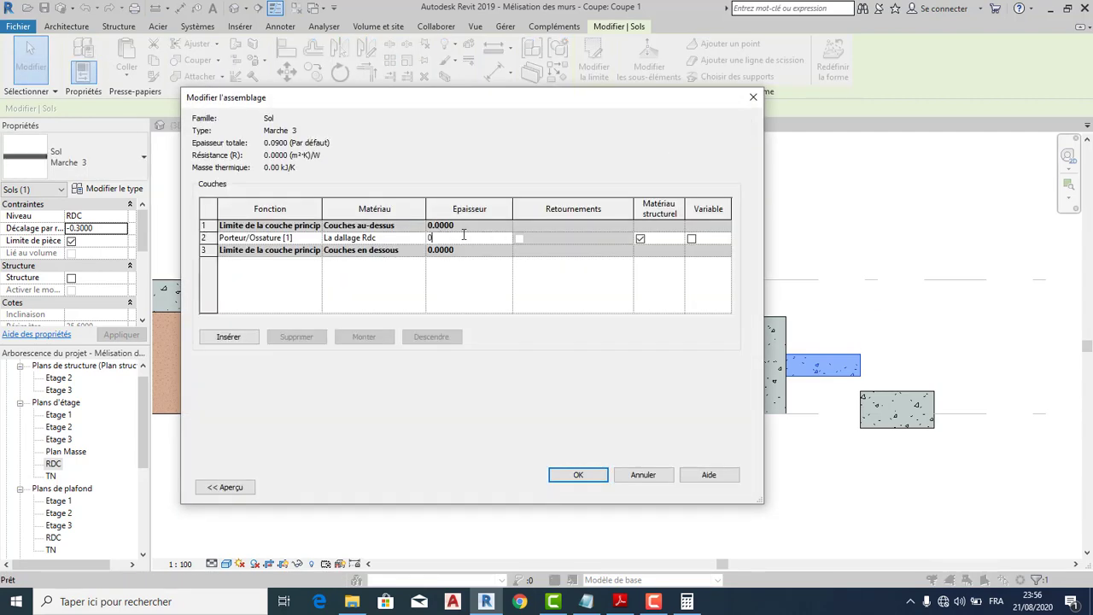
left_click(556, 475)
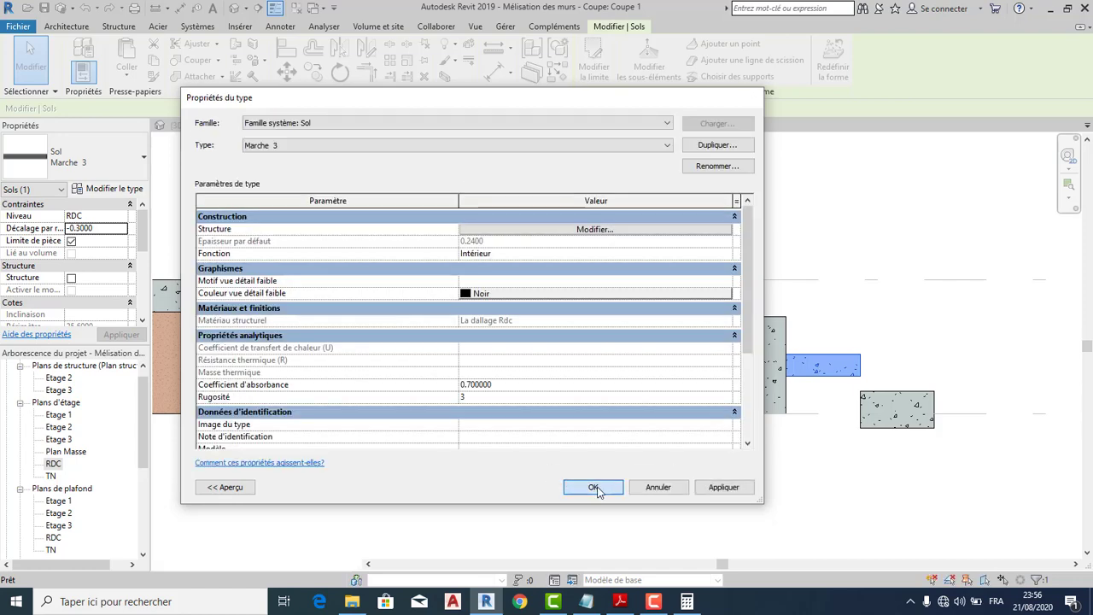
left_click(595, 489)
Duplicate the outermost entrance slab's floor type under the name "marche 4".
left_click(903, 420)
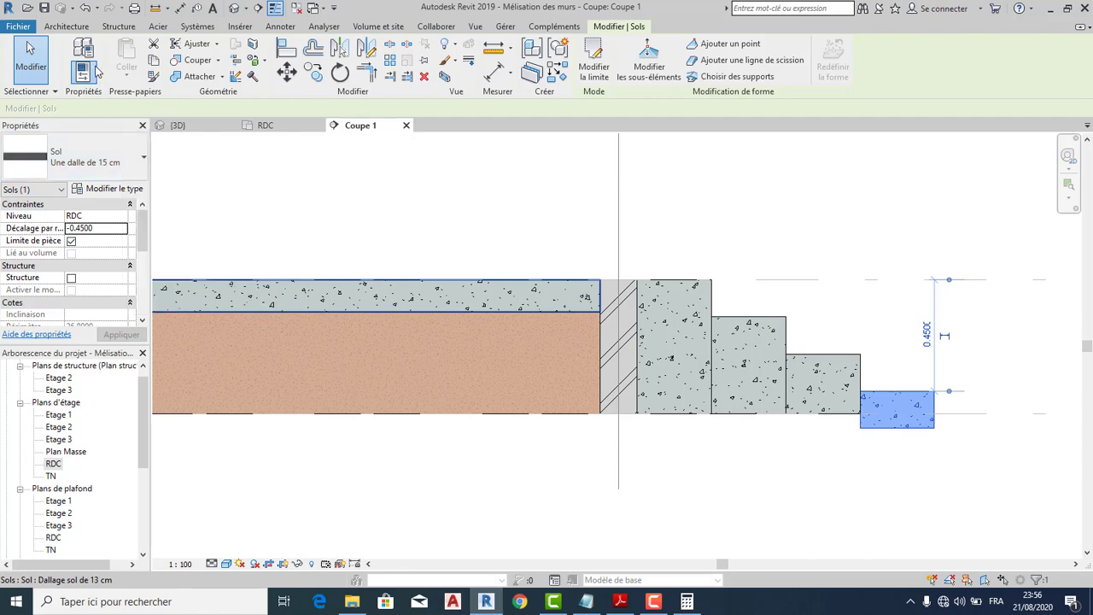
left_click(89, 55)
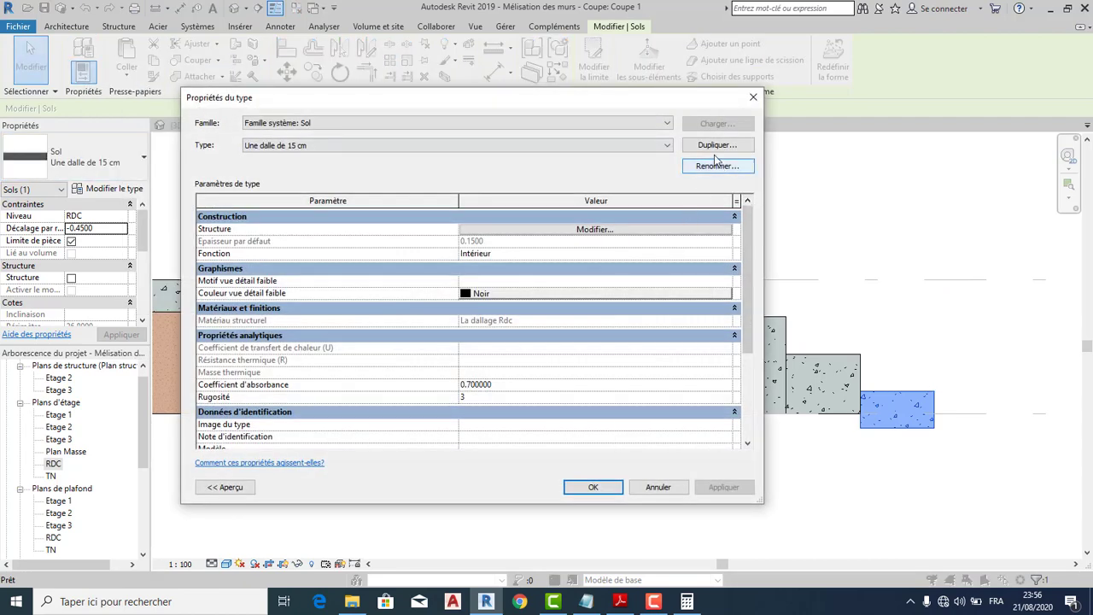
left_click(715, 145)
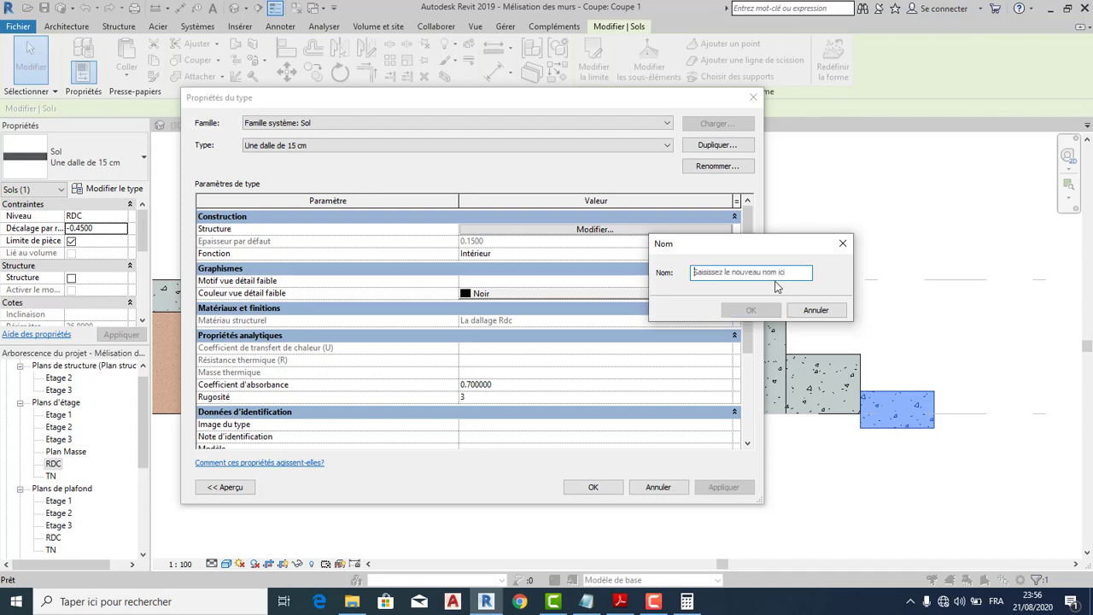
type("marche 4")
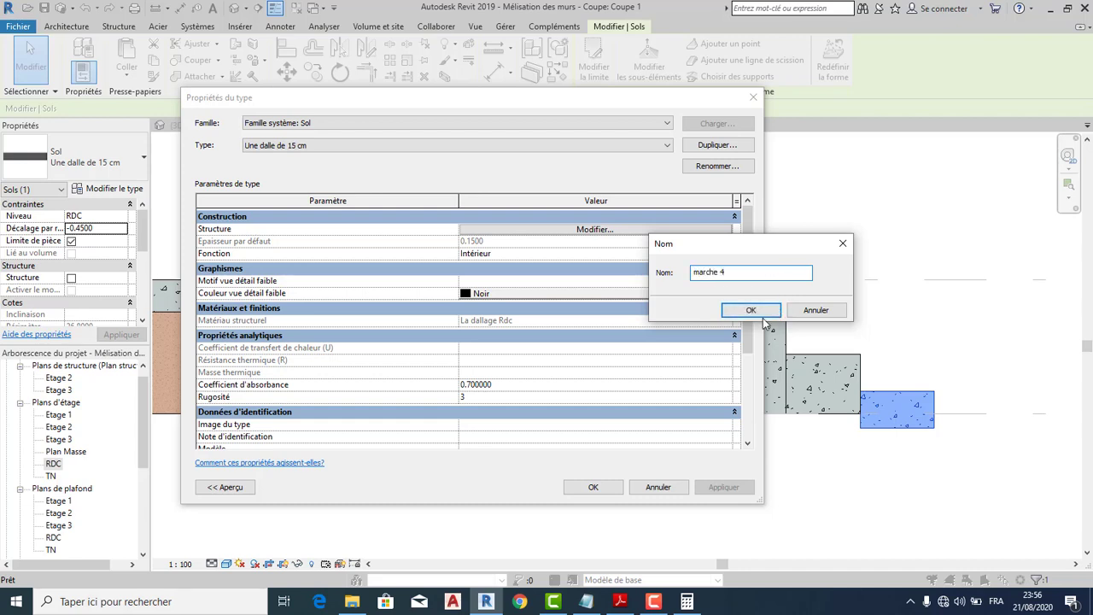
left_click(751, 310)
Set the structural layer thickness of the marche 4 floor type to 0.09 and apply the type to the outermost slab.
left_click(564, 229)
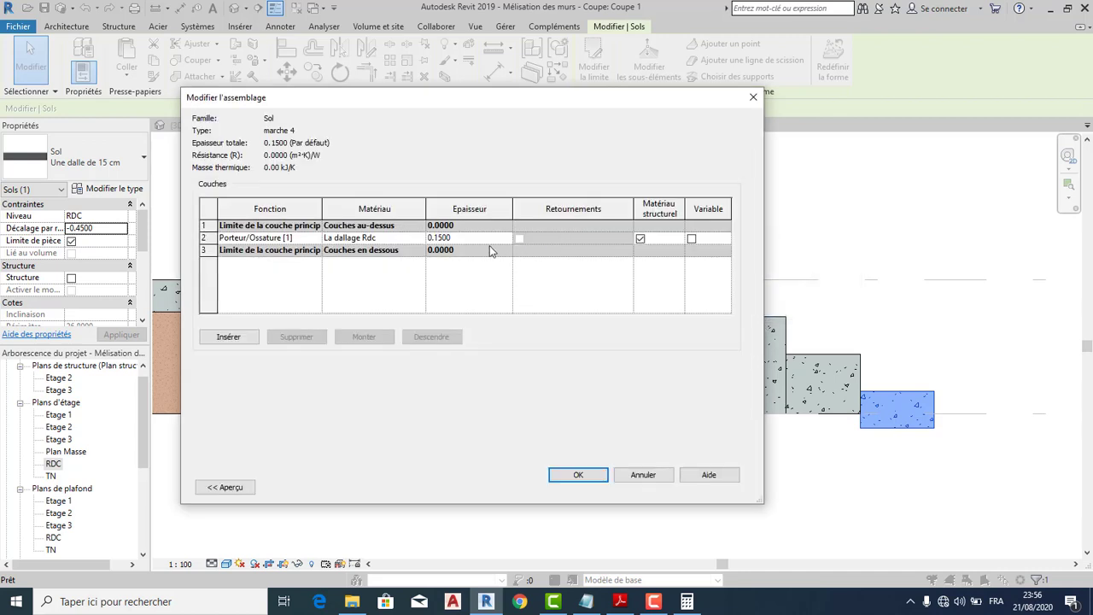
left_click(476, 238)
type("0.09")
left_click(577, 473)
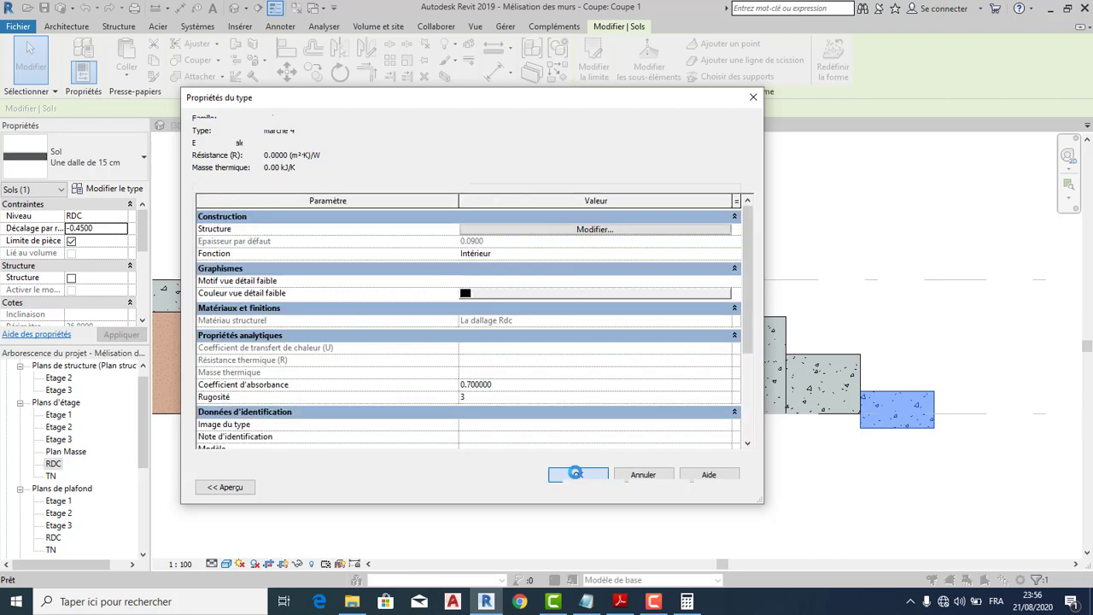
left_click(577, 474)
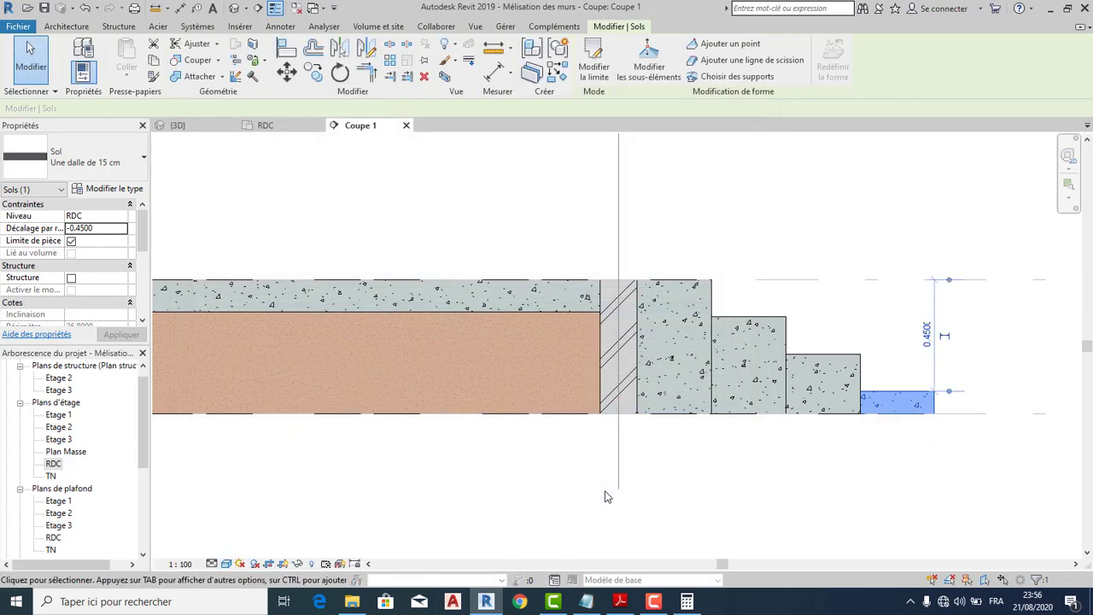
Deselect the outermost slab and check the stepped entrance slabs in the 3D view.
scroll(795, 526, "down", 2)
left_click(824, 512)
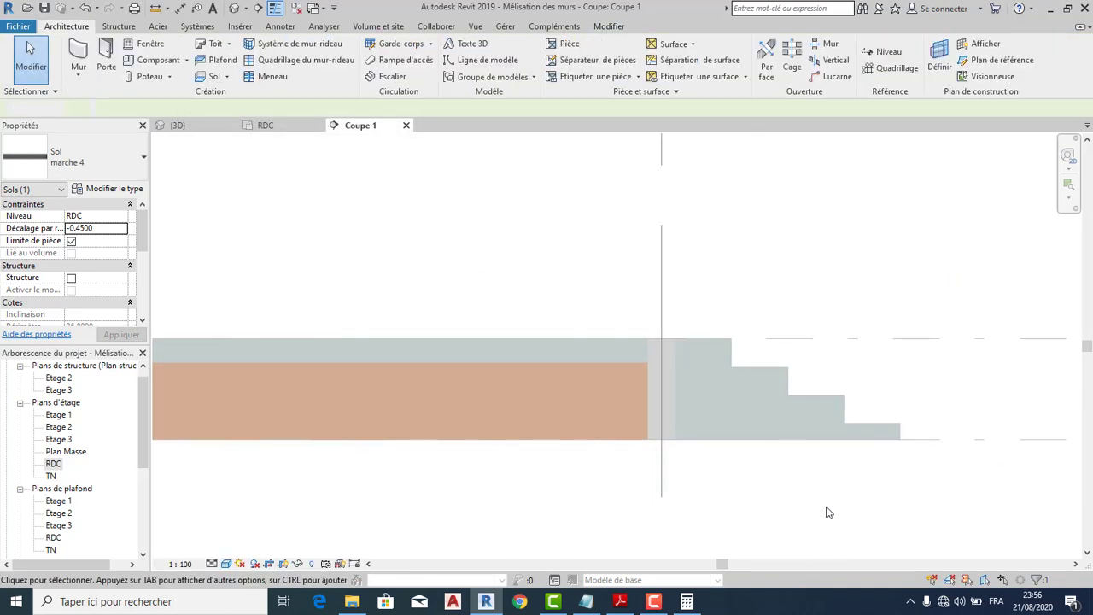
left_click(192, 127)
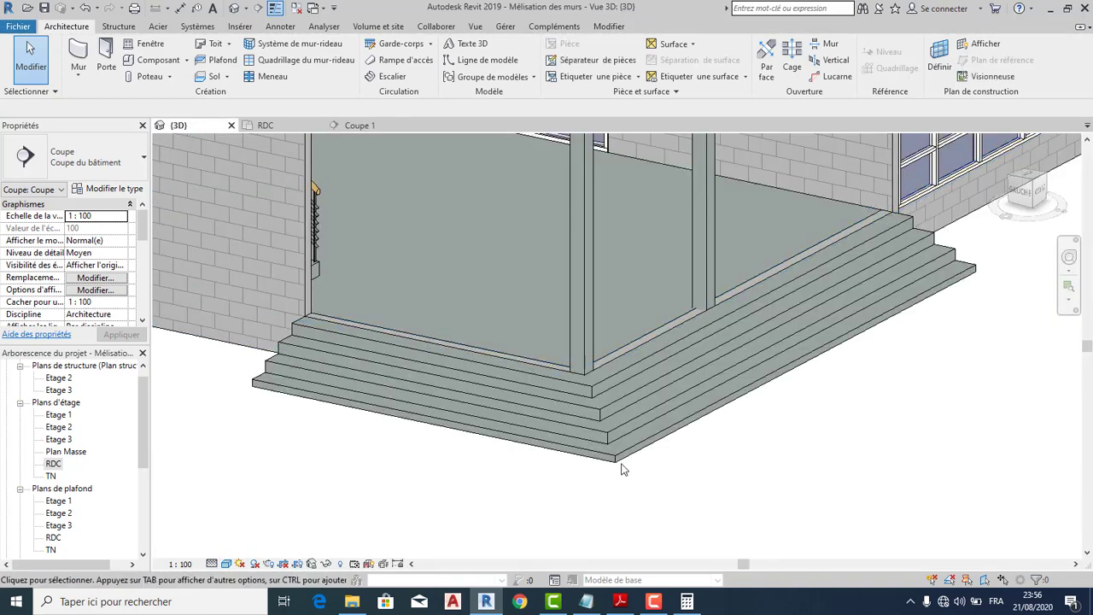
Examine the stepped entrance slabs from the front, left side and rear corner, checking their undersides against the wall base.
scroll(622, 462, "up", 3)
middle_click_drag(973, 226, 606, 409, "shift")
scroll(607, 410, "down", 3)
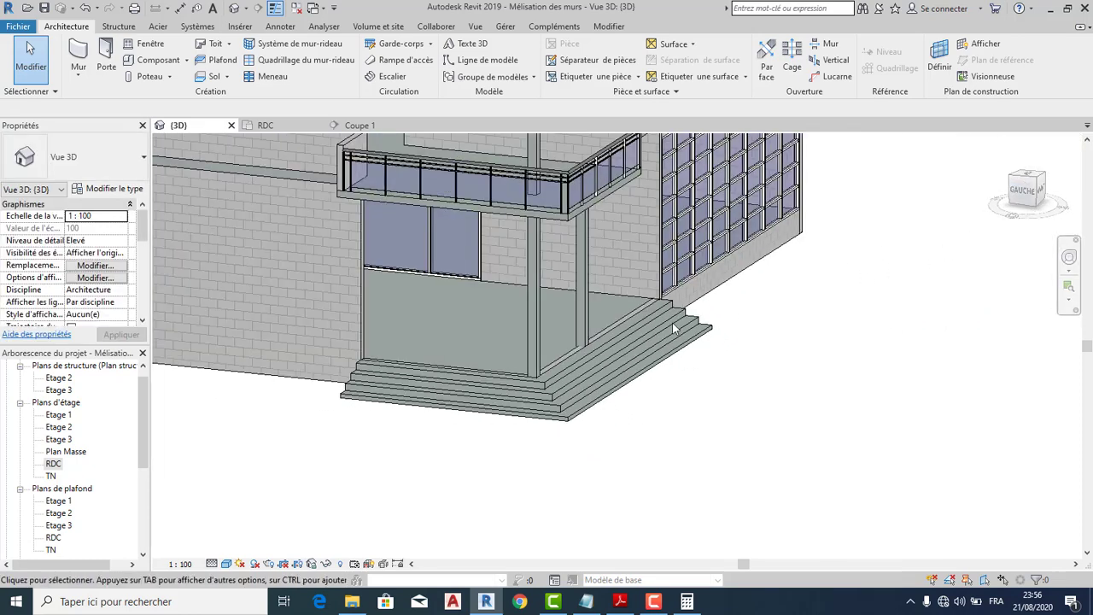
scroll(397, 365, "up", 2)
scroll(464, 377, "up", 1)
scroll(463, 376, "down", 4)
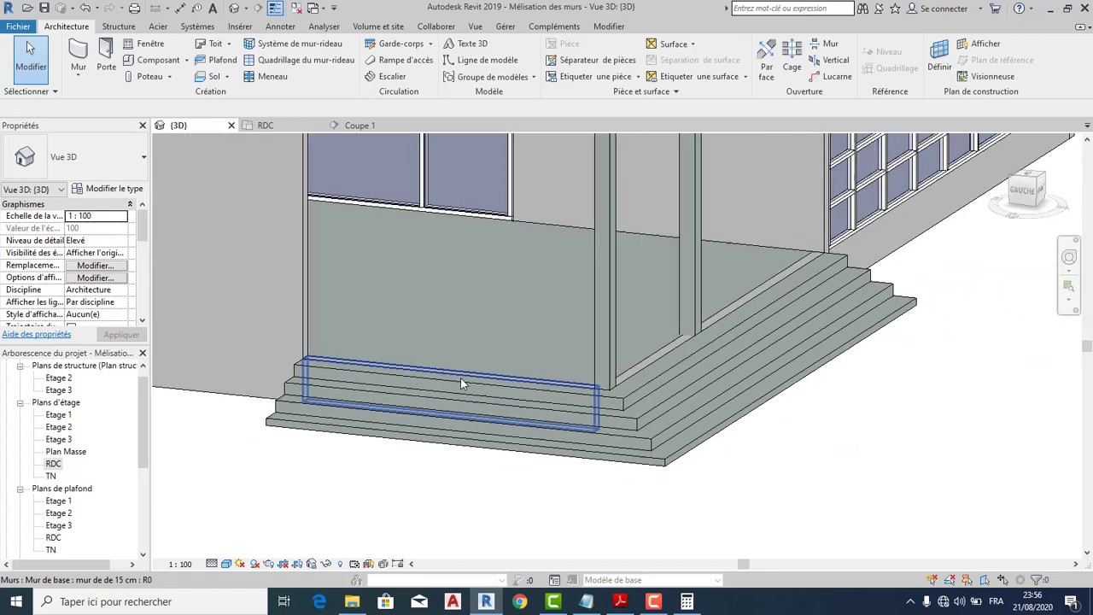
left_click(1051, 192)
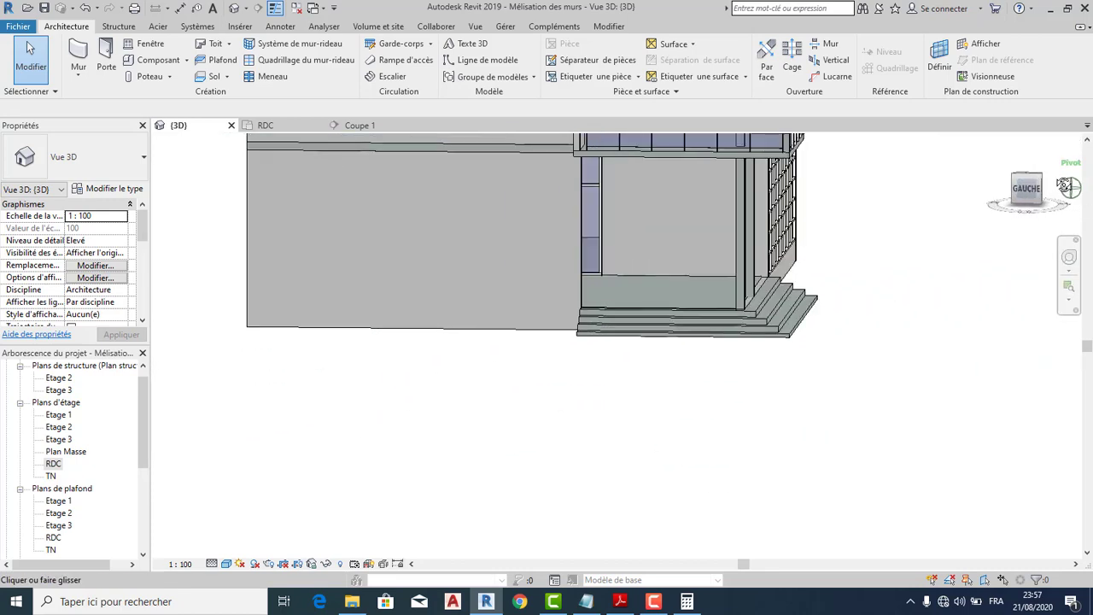
scroll(607, 359, "up", 4)
scroll(605, 359, "down", 2)
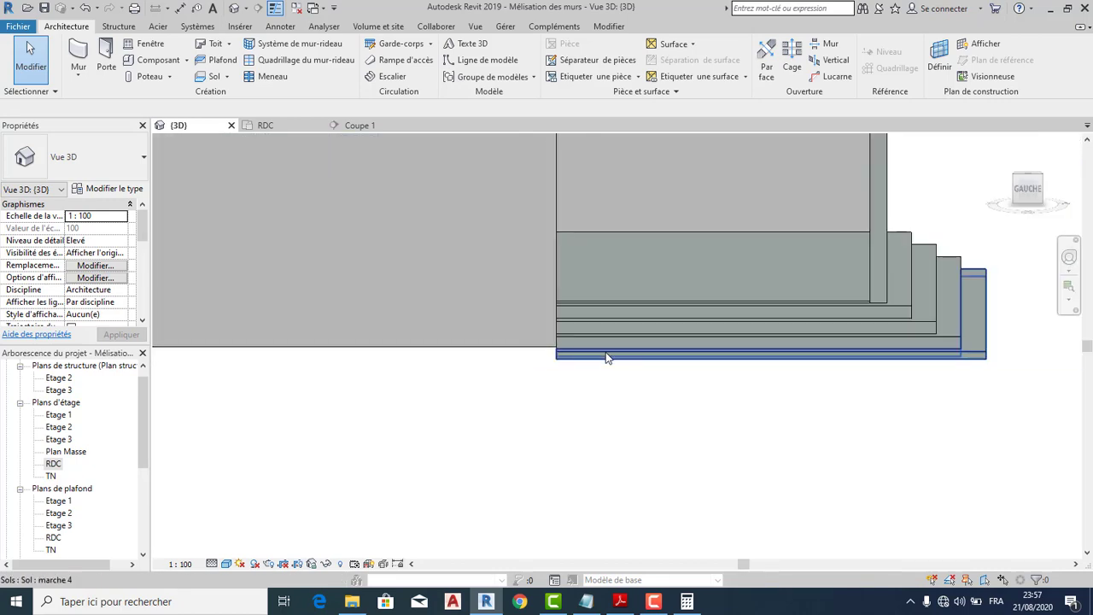
scroll(768, 282, "up", 2)
left_click_drag(1031, 189, 566, 373)
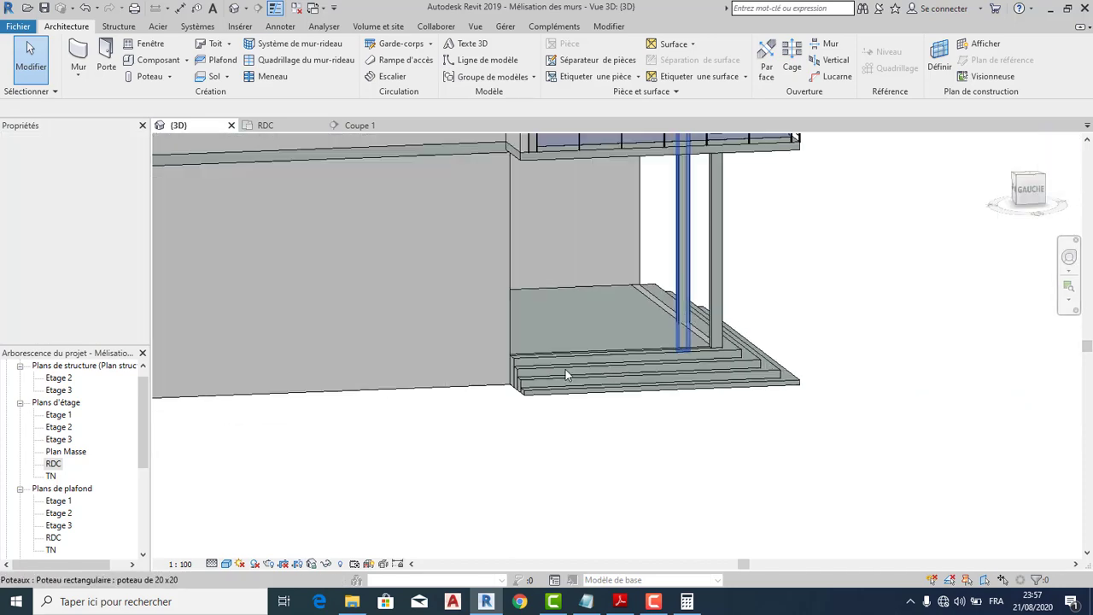
scroll(515, 378, "up", 3)
scroll(529, 379, "down", 3)
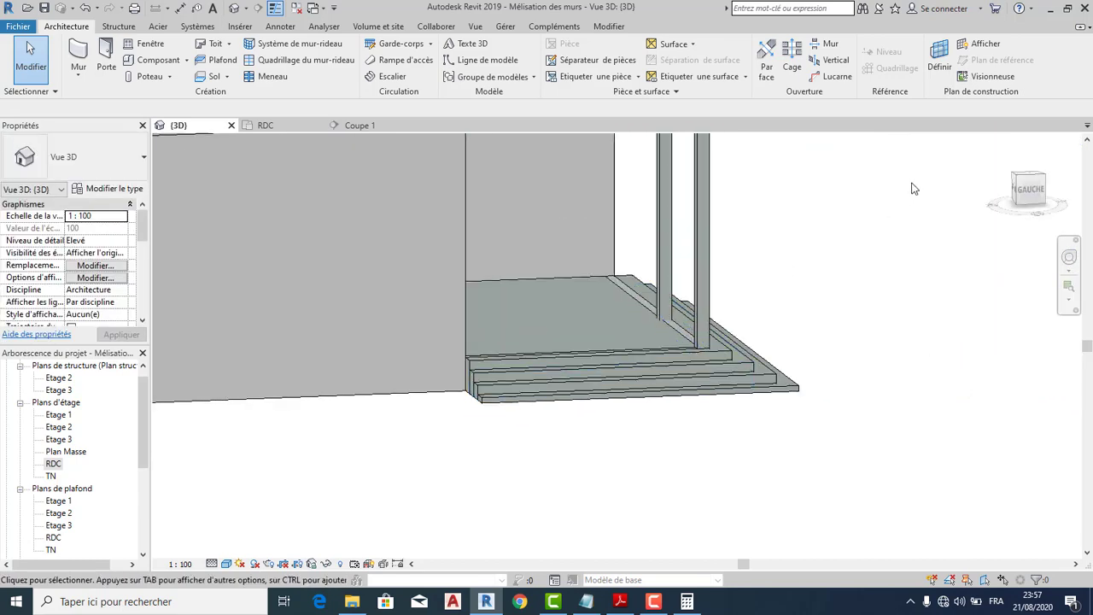
left_click(1057, 195)
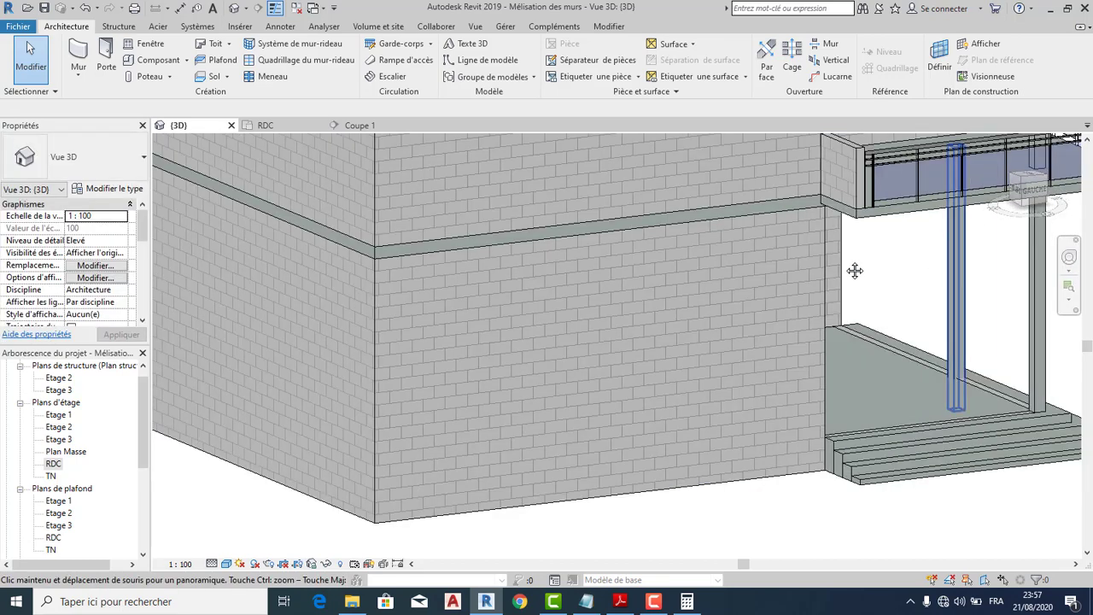
scroll(439, 500, "up", 3)
scroll(487, 458, "down", 3)
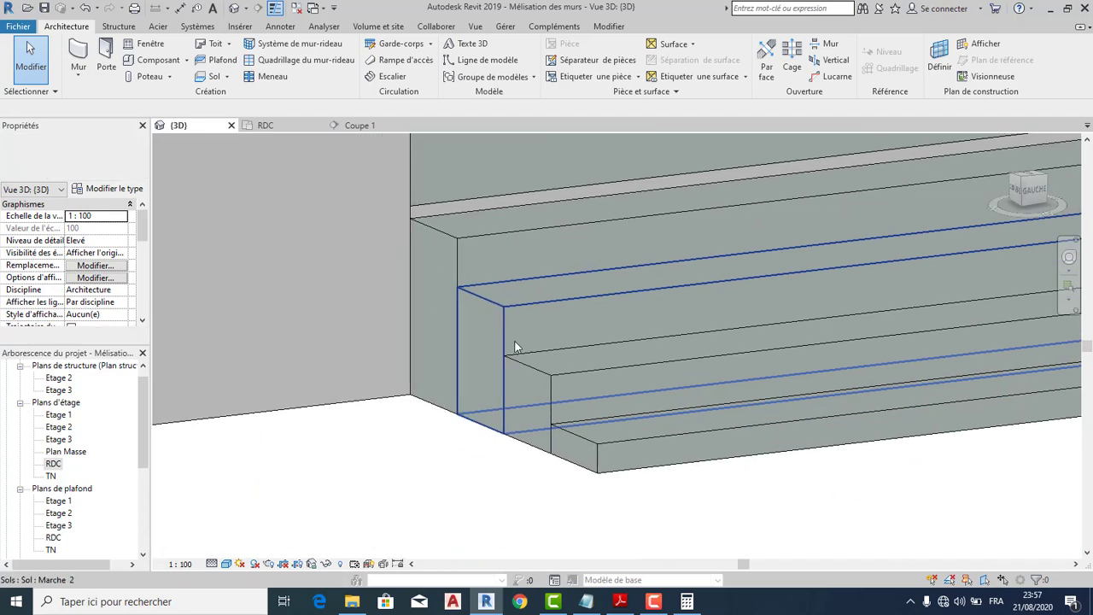
scroll(493, 348, "up", 2)
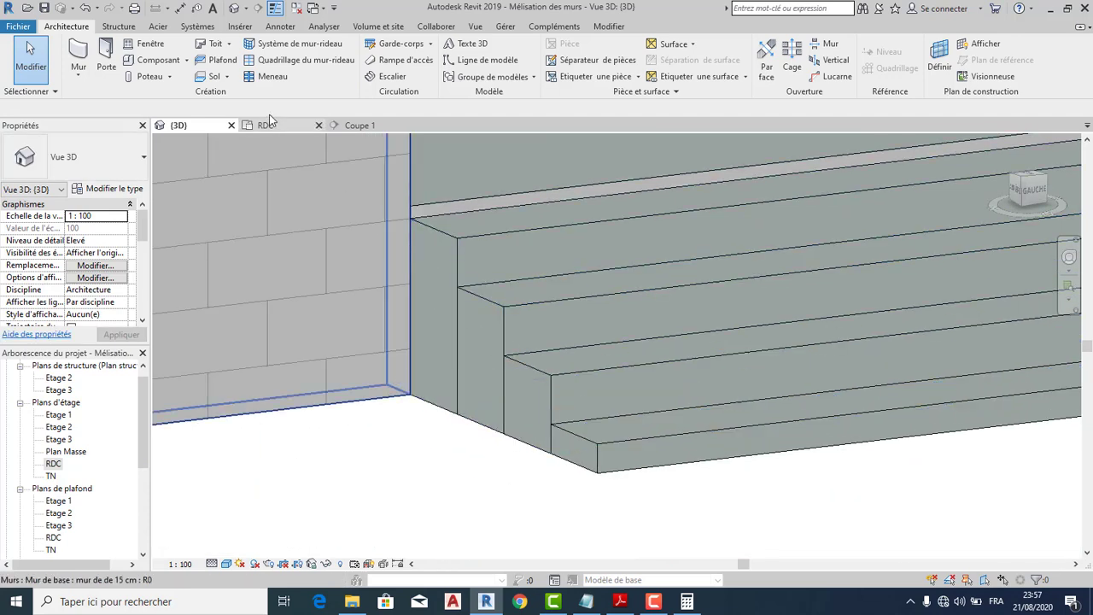
Join the geometry of the four adjacent entrance step slabs, Marche 1 through marche 4, pair by pair.
left_click(453, 275)
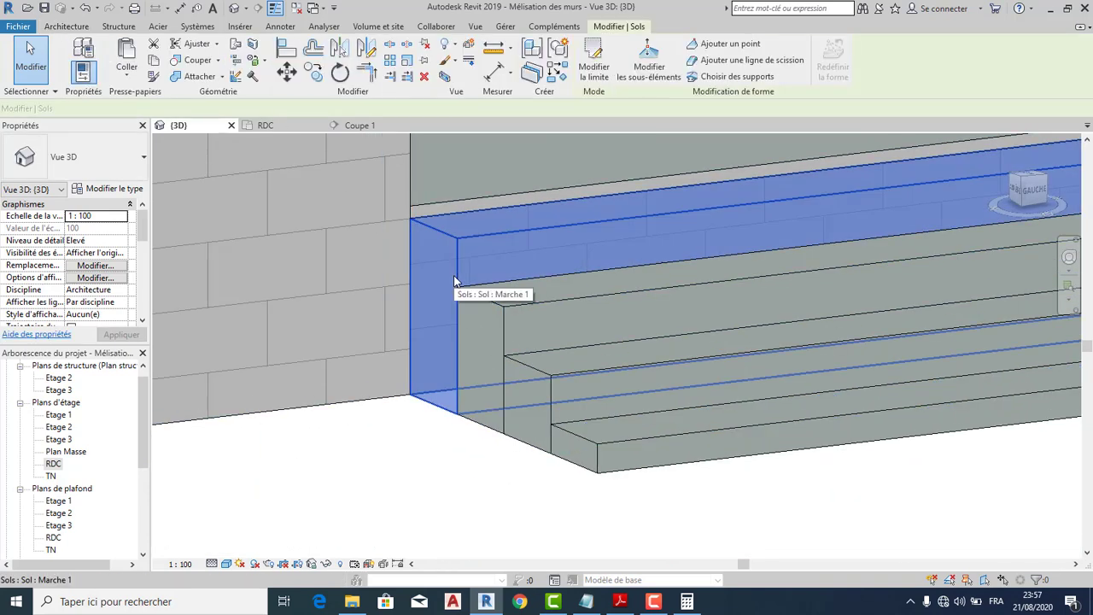
left_click(202, 78)
left_click(443, 328)
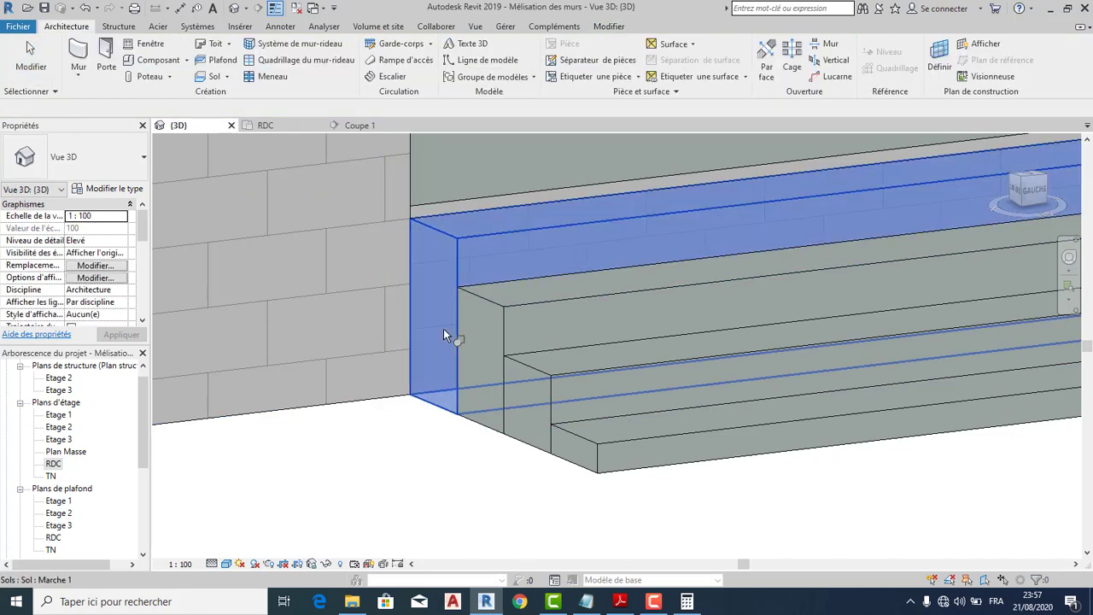
left_click(469, 344)
left_click(515, 411)
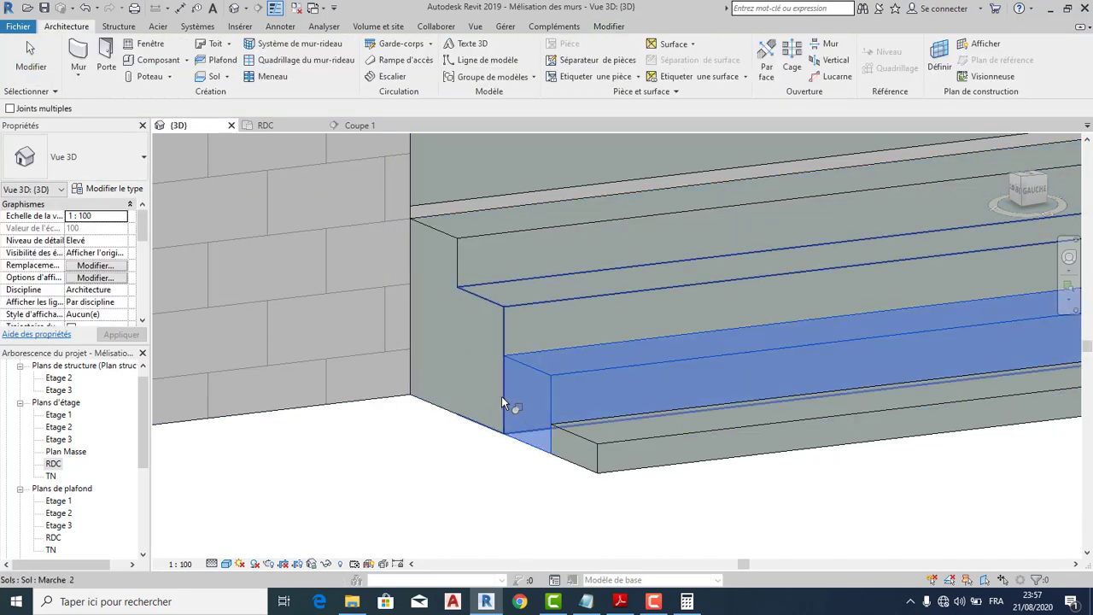
left_click(501, 396)
left_click(551, 433)
left_click(545, 428)
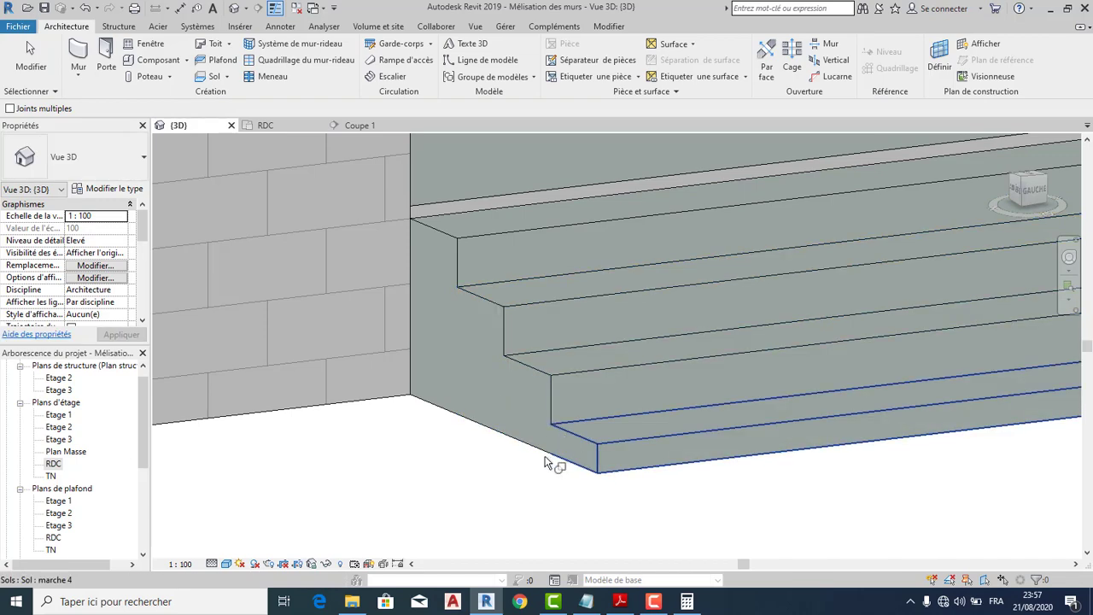
Examine the joined entrance steps at both ends and against the whole building's front facade in the 3D view.
scroll(554, 455, "down", 3)
middle_click_drag(752, 464, 566, 485)
scroll(566, 485, "down", 4)
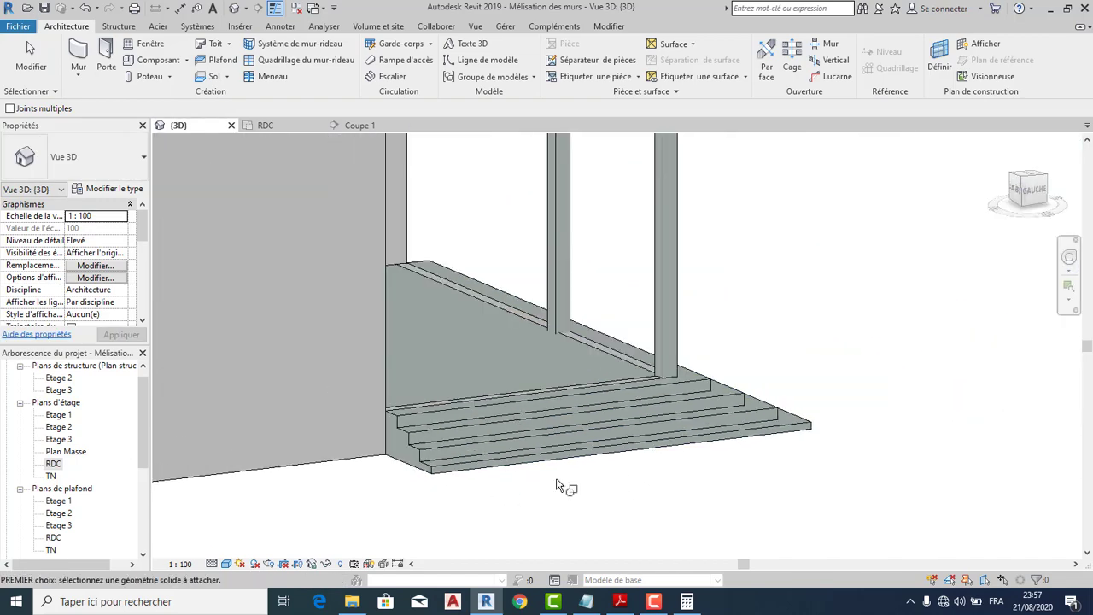
left_click(1020, 194)
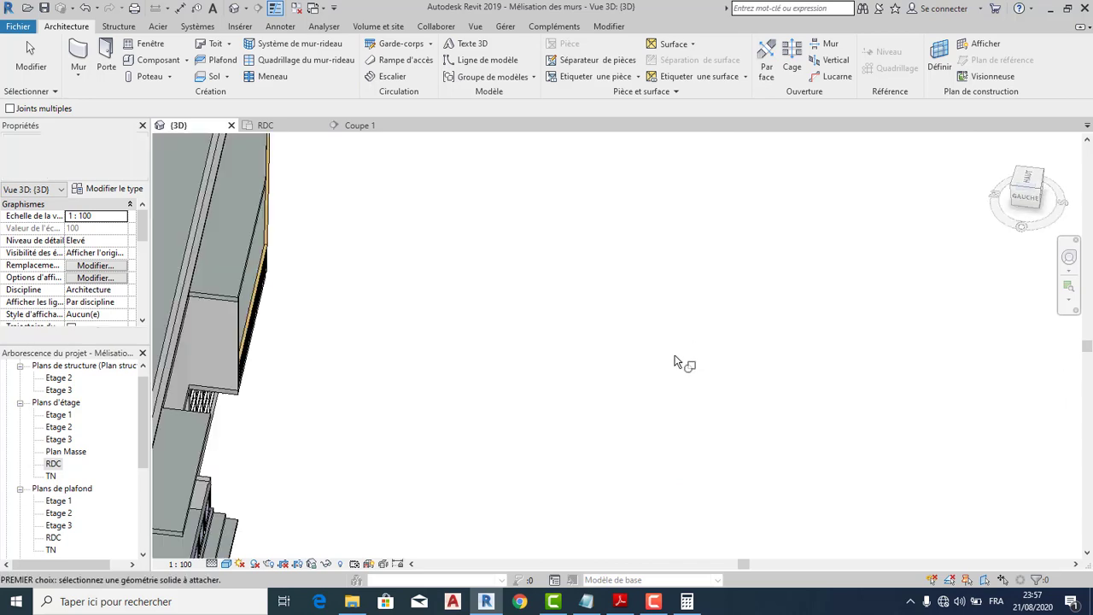
mouse_move(675, 357)
middle_mouse_down("shift")
mouse_move(825, 378)
mouse_move(939, 301)
middle_mouse_up("shift")
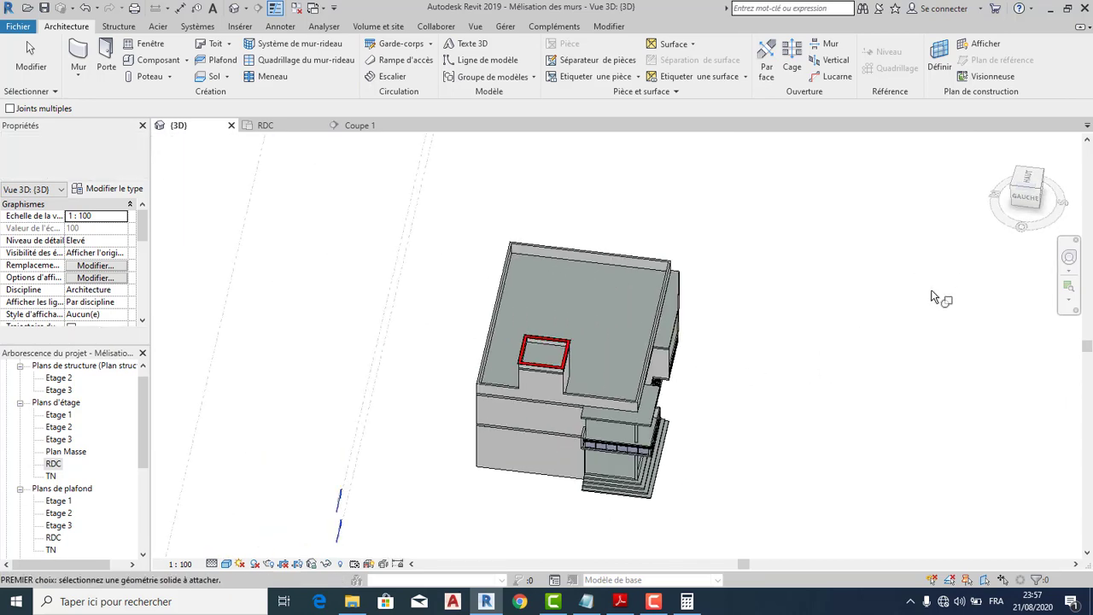
mouse_move(965, 171)
middle_mouse_down("shift")
mouse_move(985, 173)
mouse_move(1019, 398)
mouse_move(981, 172)
mouse_move(918, 329)
middle_mouse_up("shift")
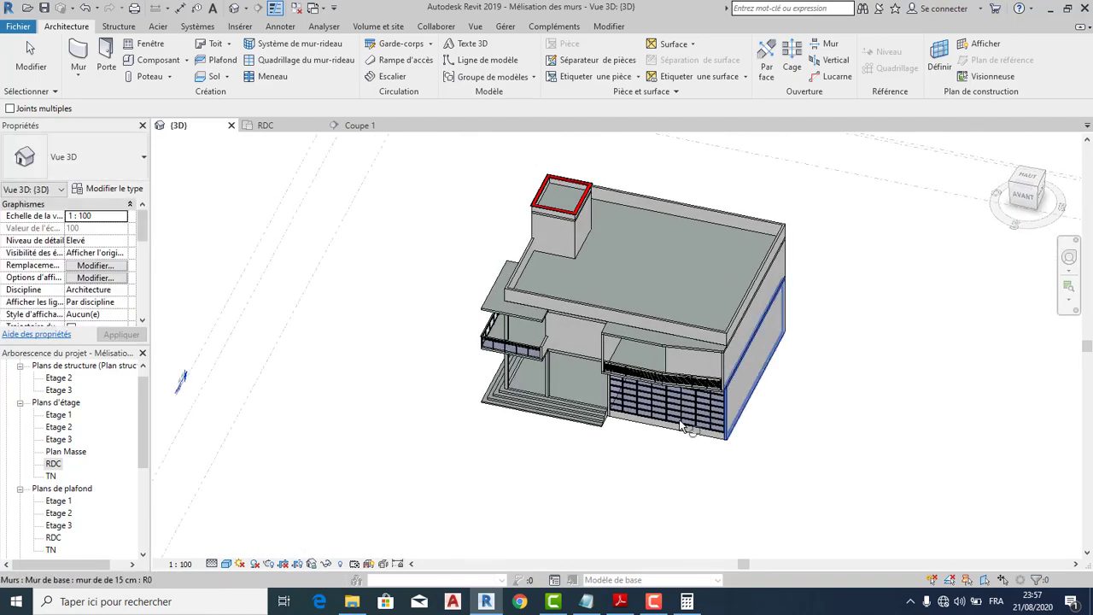
scroll(614, 415, "up", 6)
scroll(605, 413, "up", 4)
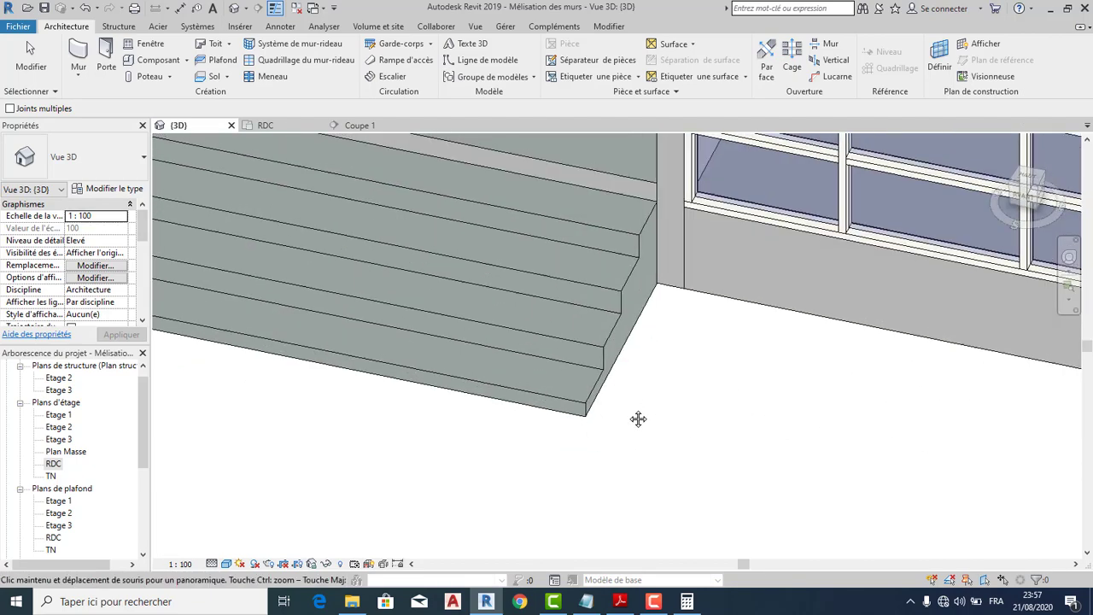
scroll(589, 416, "down", 3)
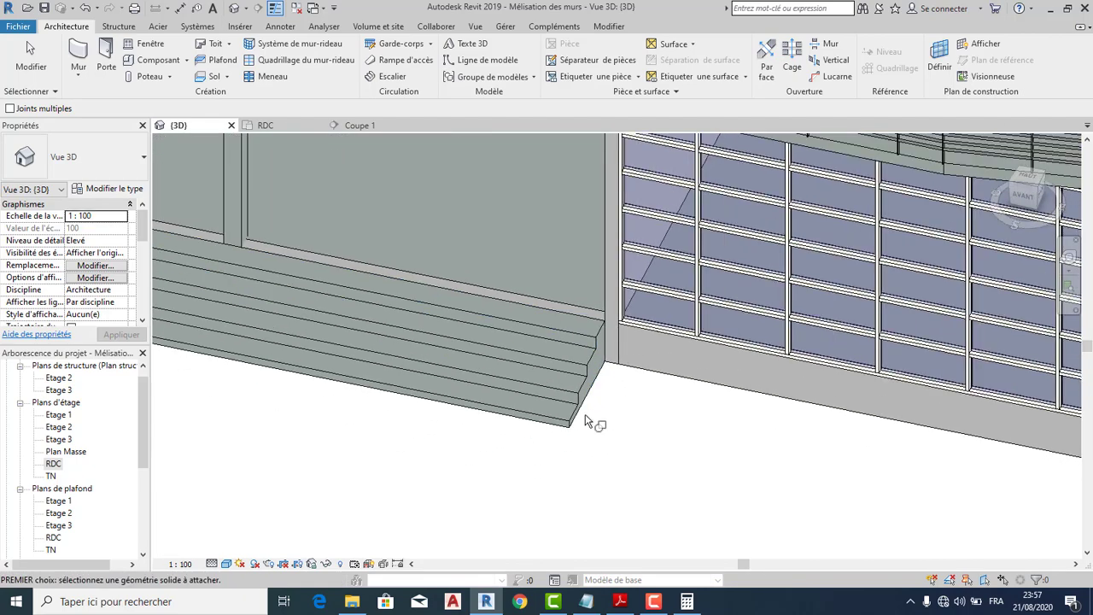
scroll(591, 359, "up", 3)
scroll(591, 359, "down", 5)
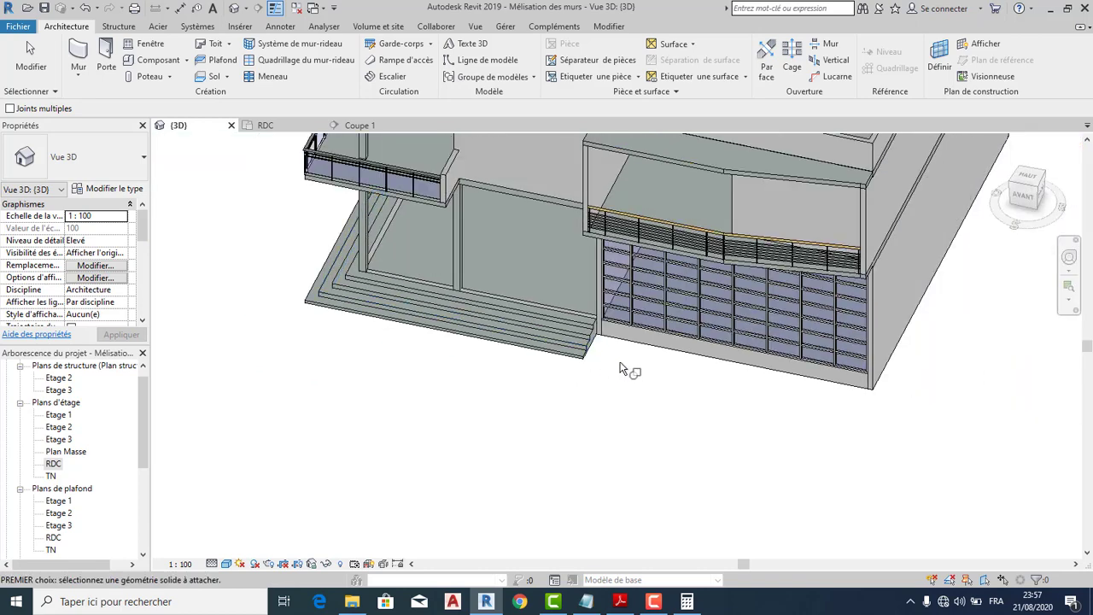
left_click(1030, 193)
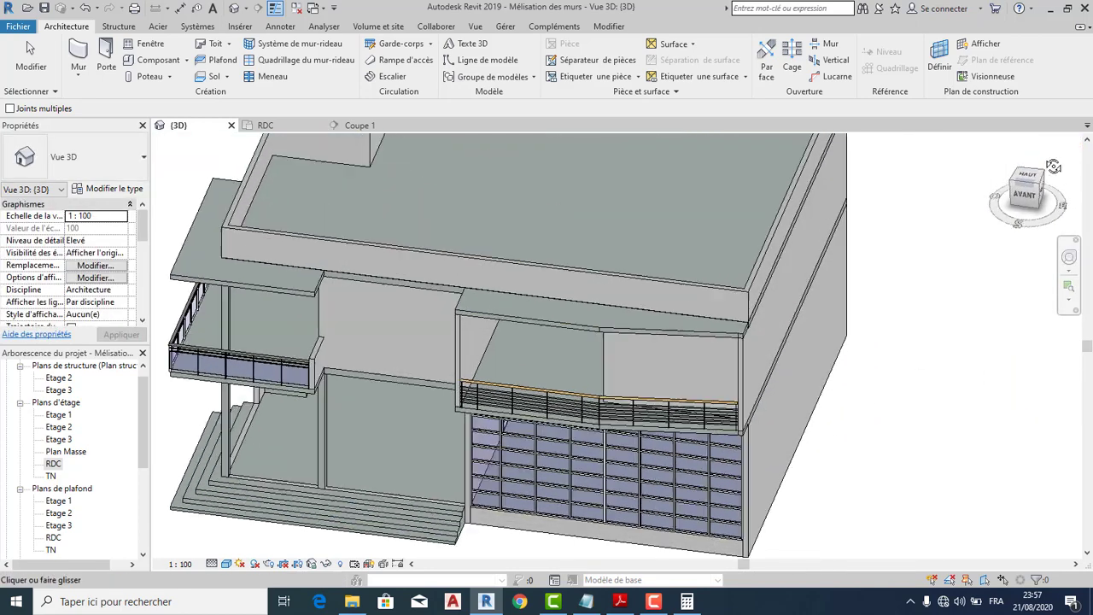
scroll(749, 384, "down", 1)
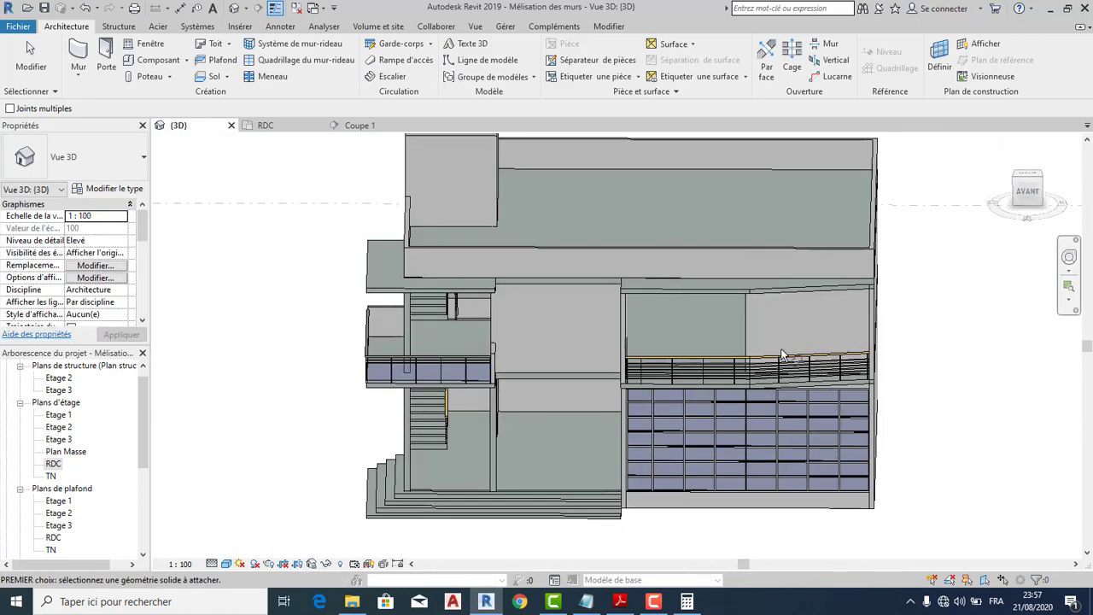
scroll(811, 274, "down", 1)
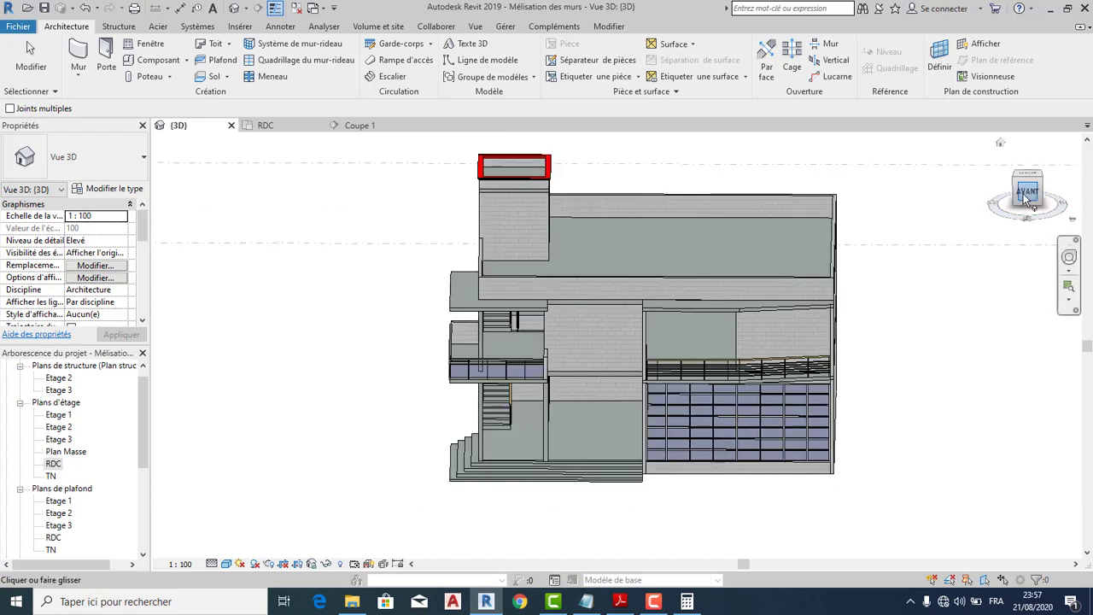
Inspect how the corner balcony railing's end posts sit on the slab edge and meet the low side wall.
mouse_move(927, 487)
middle_mouse_down("shift")
mouse_move(973, 512)
mouse_move(896, 512)
middle_mouse_up("shift")
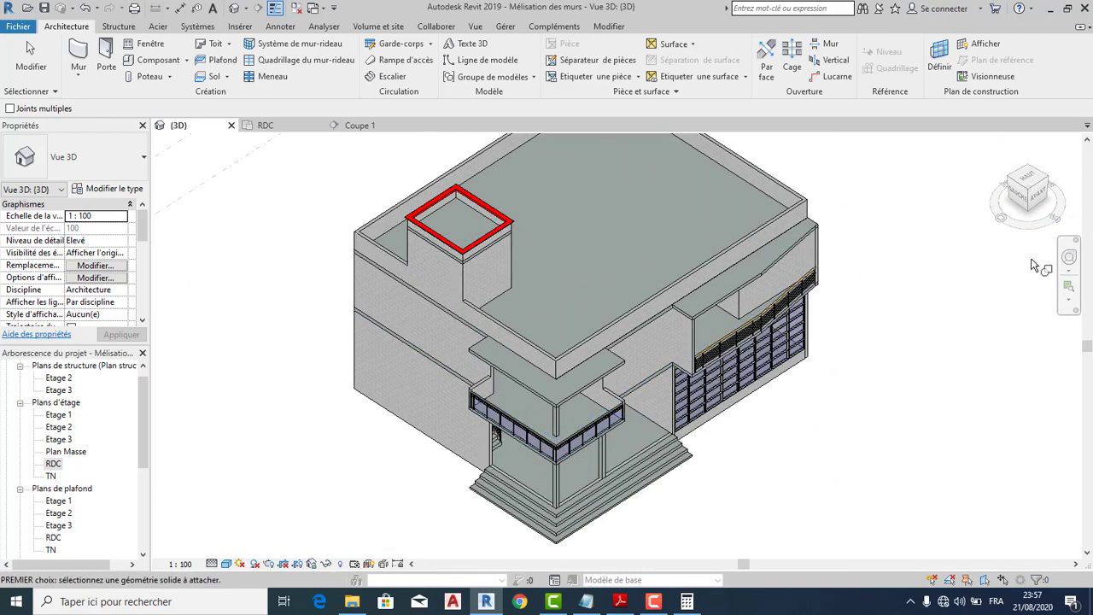
left_click_drag(1036, 181, 1040, 164)
scroll(524, 384, "up", 2)
scroll(523, 384, "up", 5)
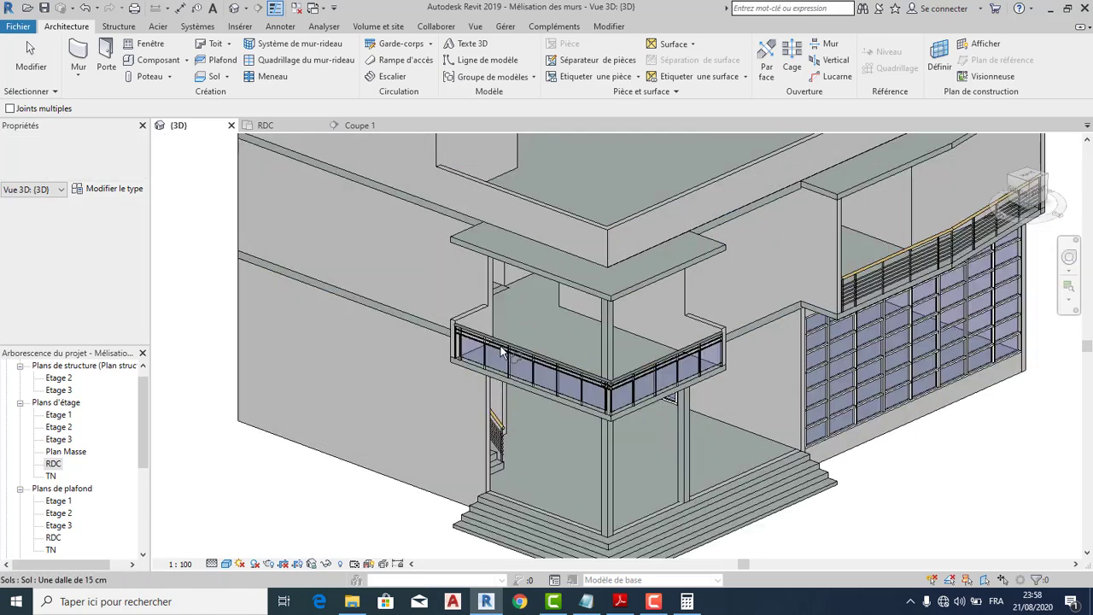
scroll(362, 391, "up", 5)
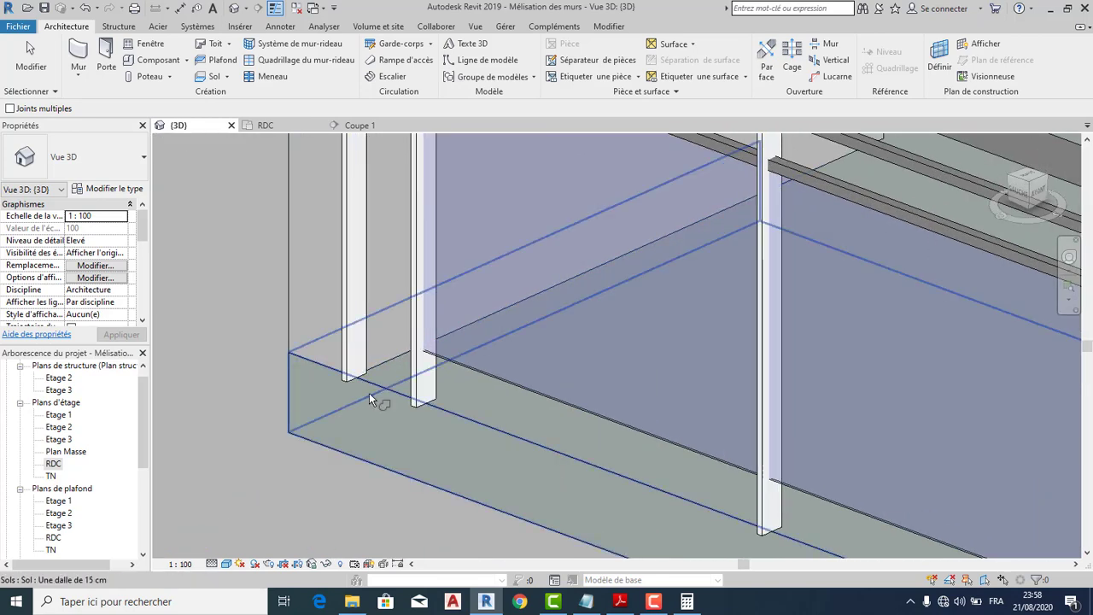
scroll(385, 385, "down", 2)
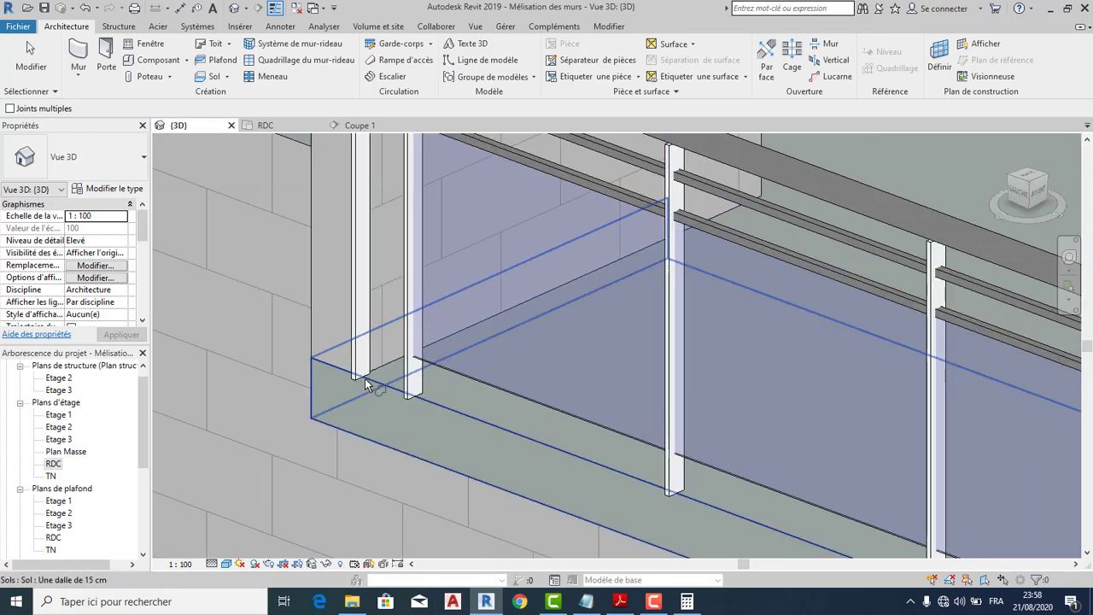
scroll(388, 370, "down", 5)
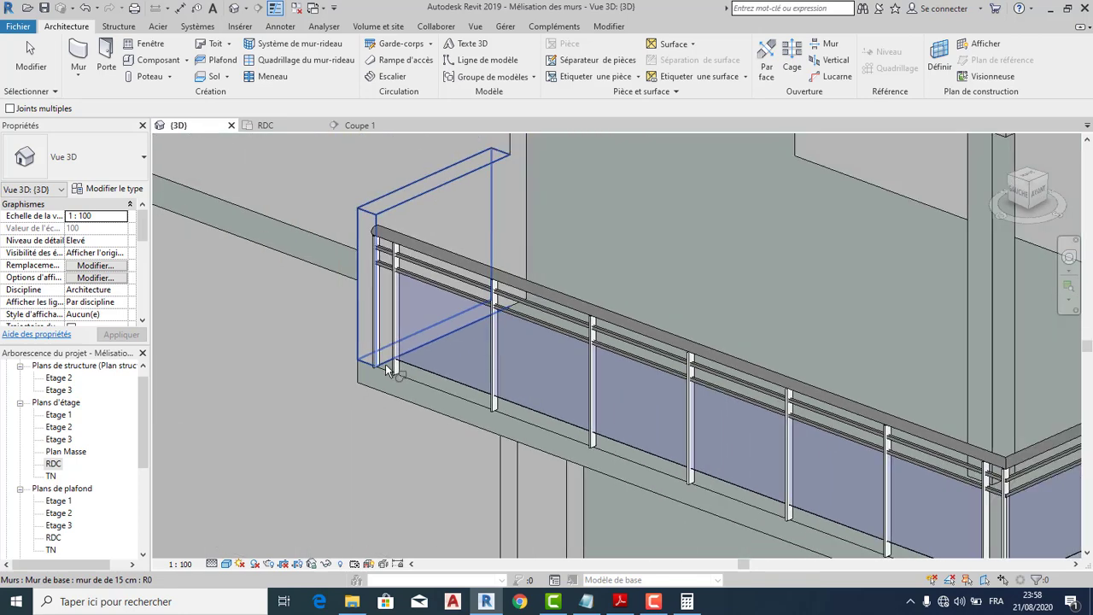
scroll(443, 332, "down", 2)
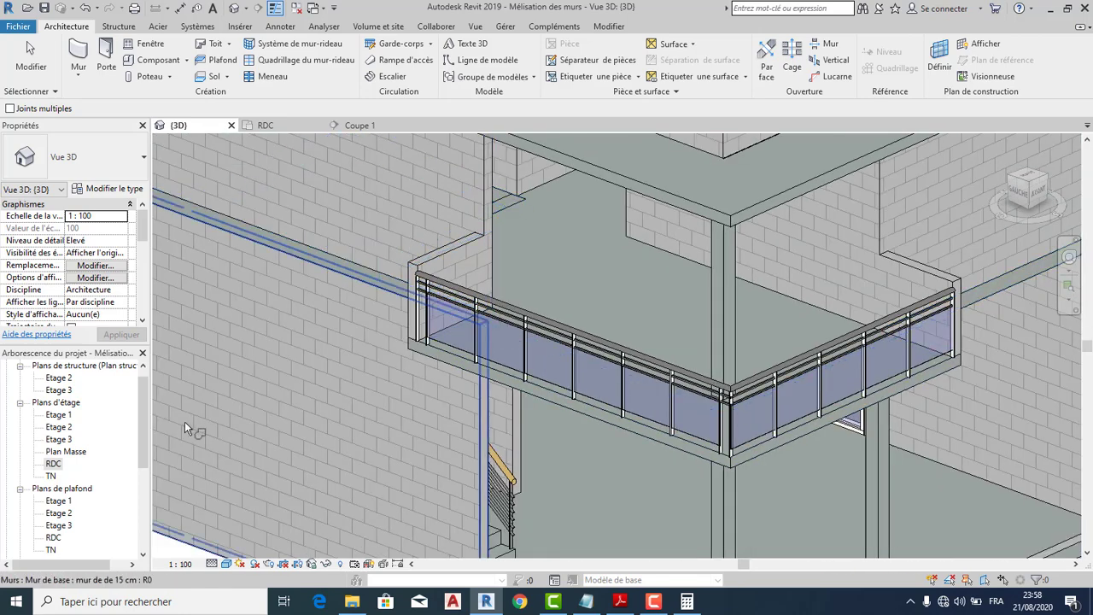
Open the Etage 1 floor plan and start editing the path of the corner balcony railing.
left_click(59, 416)
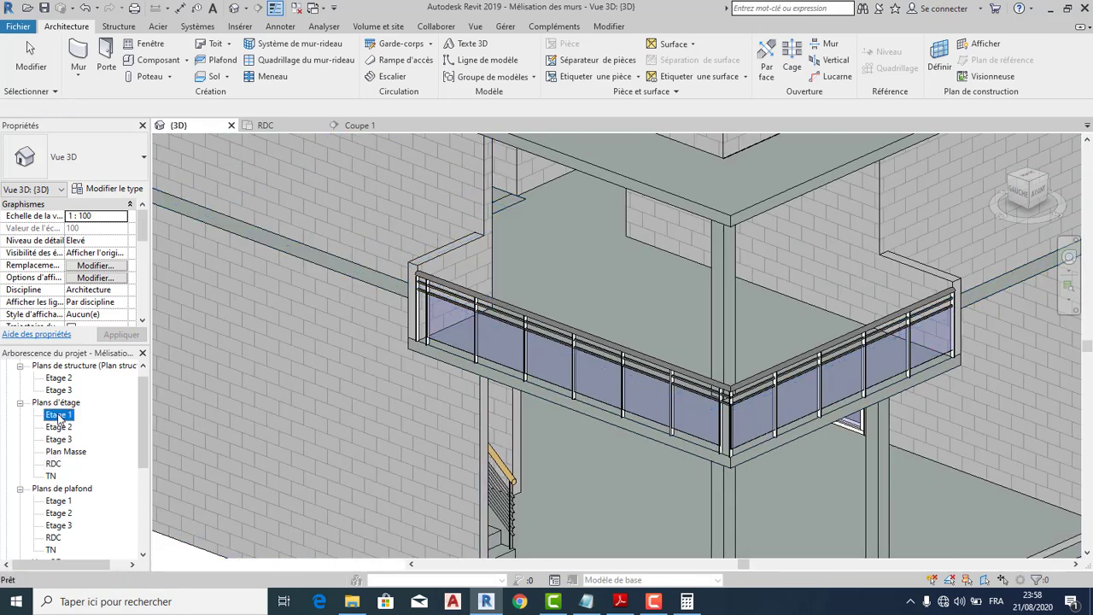
double_click(59, 416)
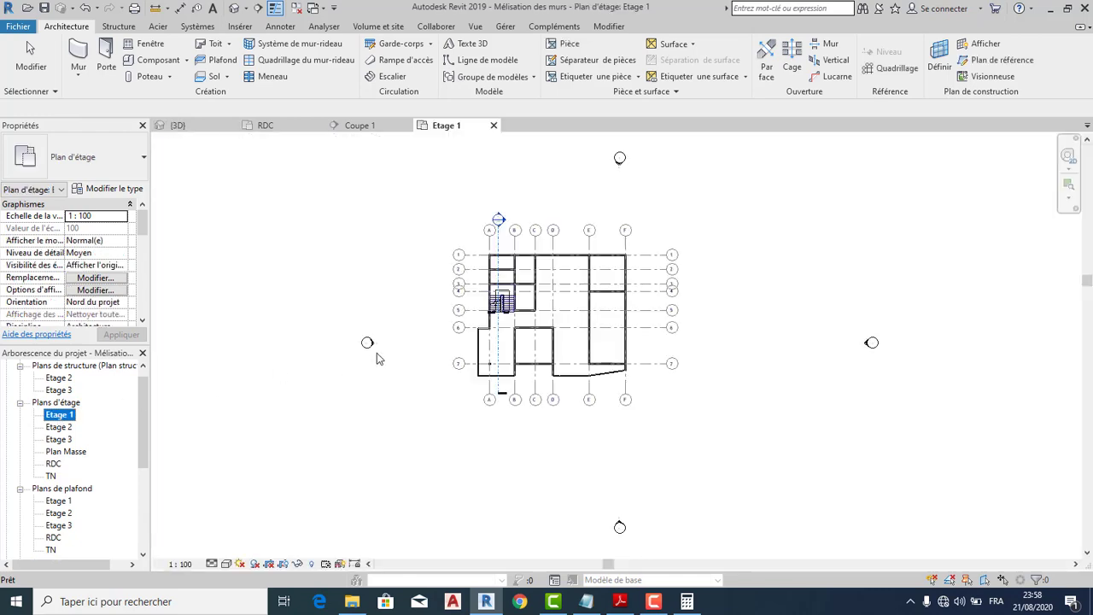
scroll(483, 373, "up", 7)
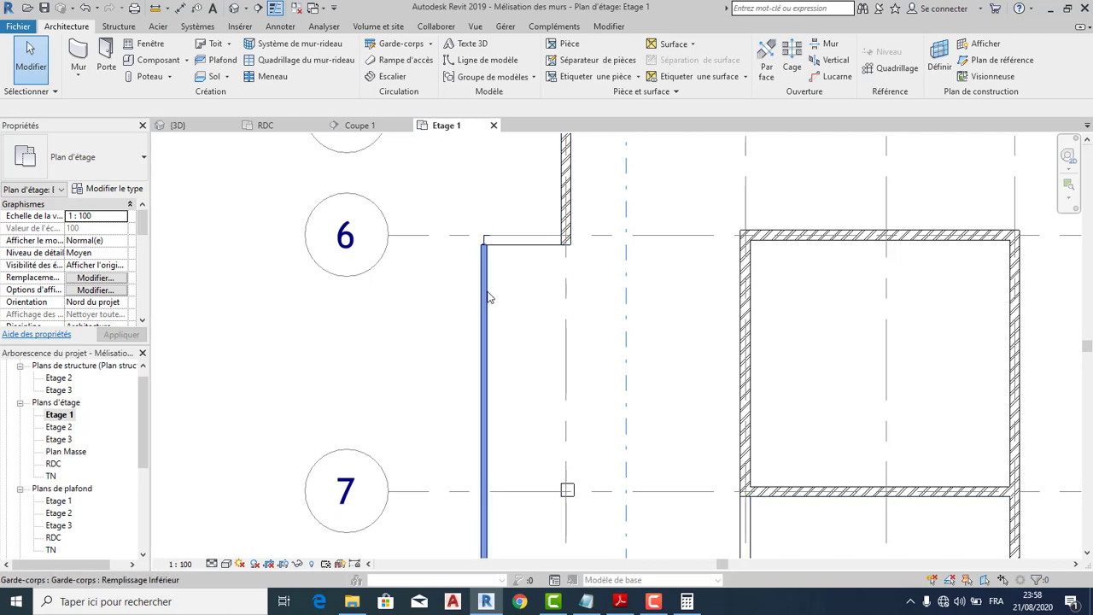
left_click(488, 298)
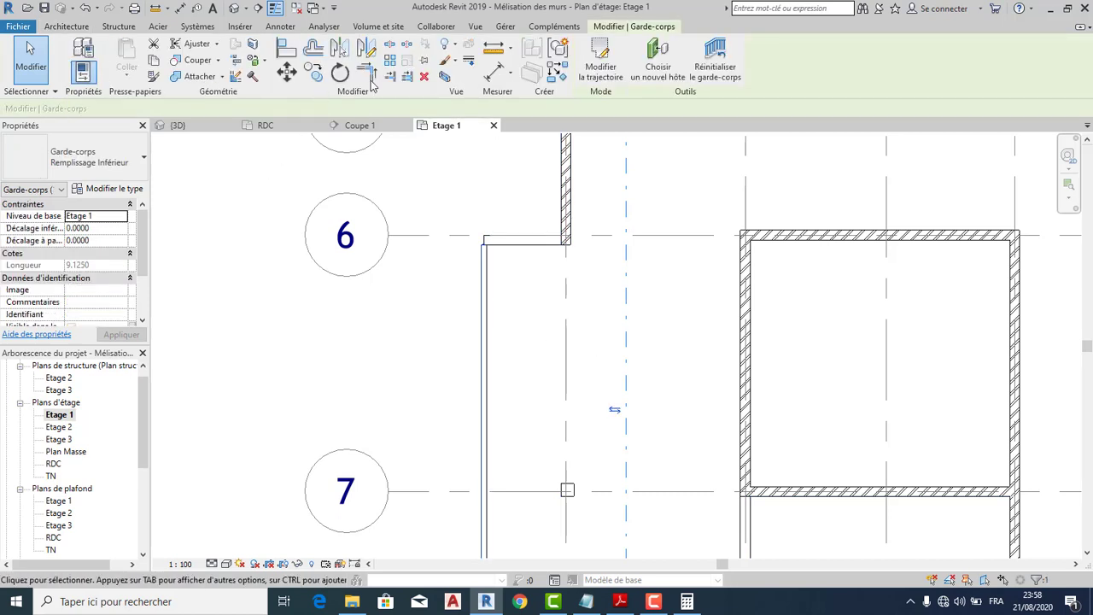
left_click(598, 66)
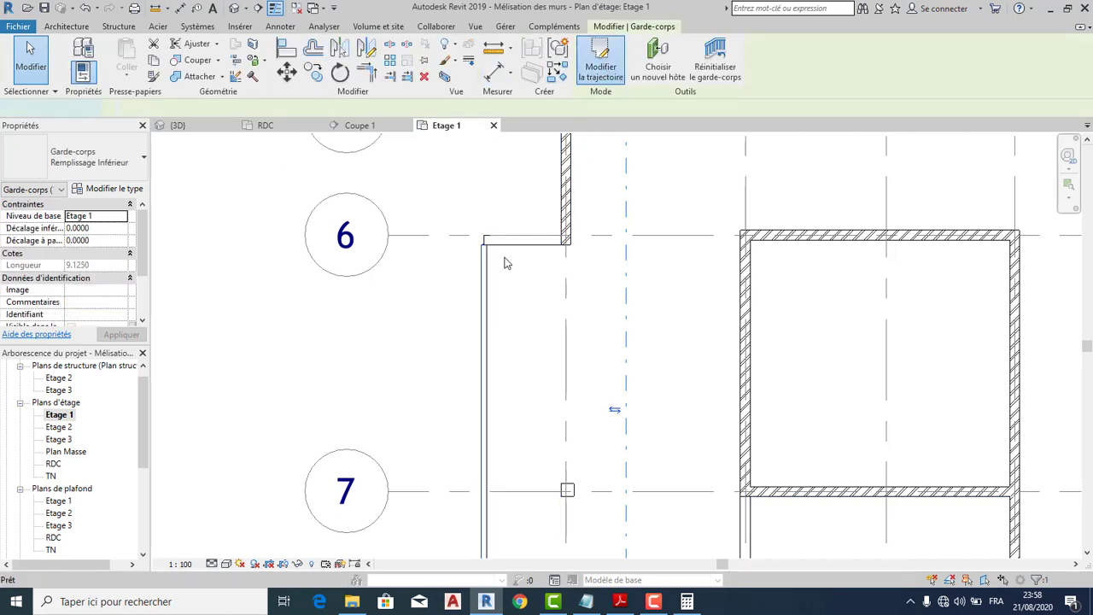
Shift the railing path's long side segment inward from the slab edge, about 1.16 from the wall near grid 6.
scroll(487, 267, "up", 4)
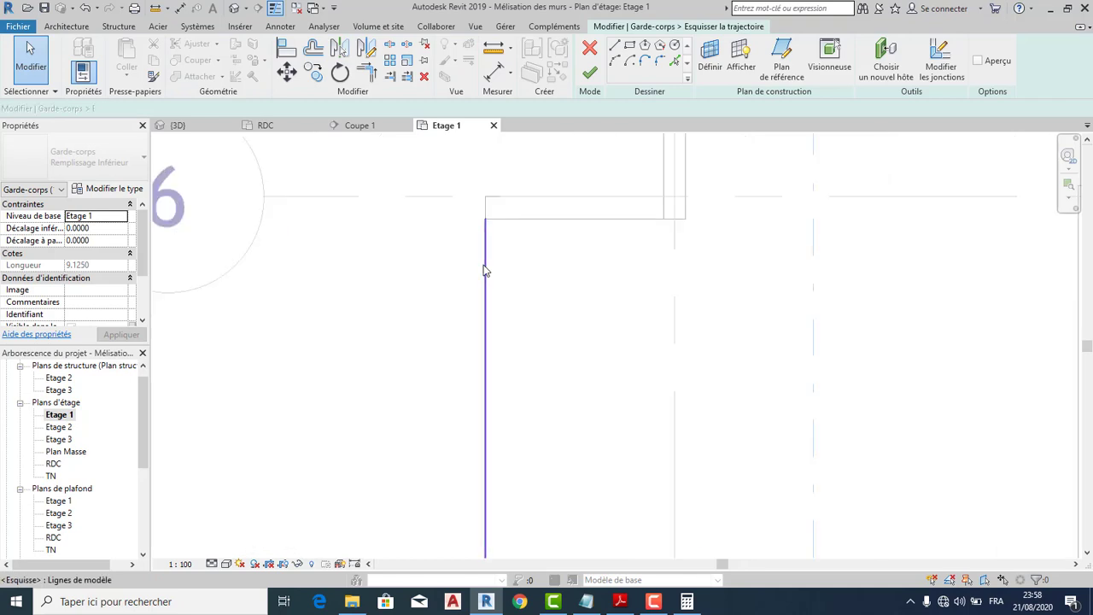
left_click(490, 214)
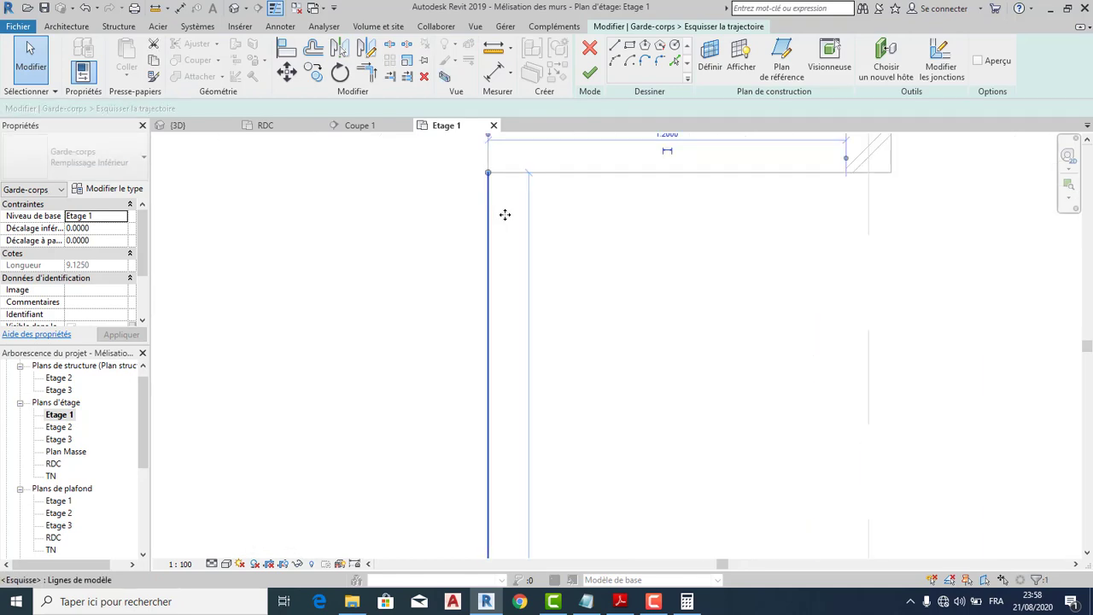
left_click_drag(504, 214, 500, 214)
scroll(502, 194, "down", 1)
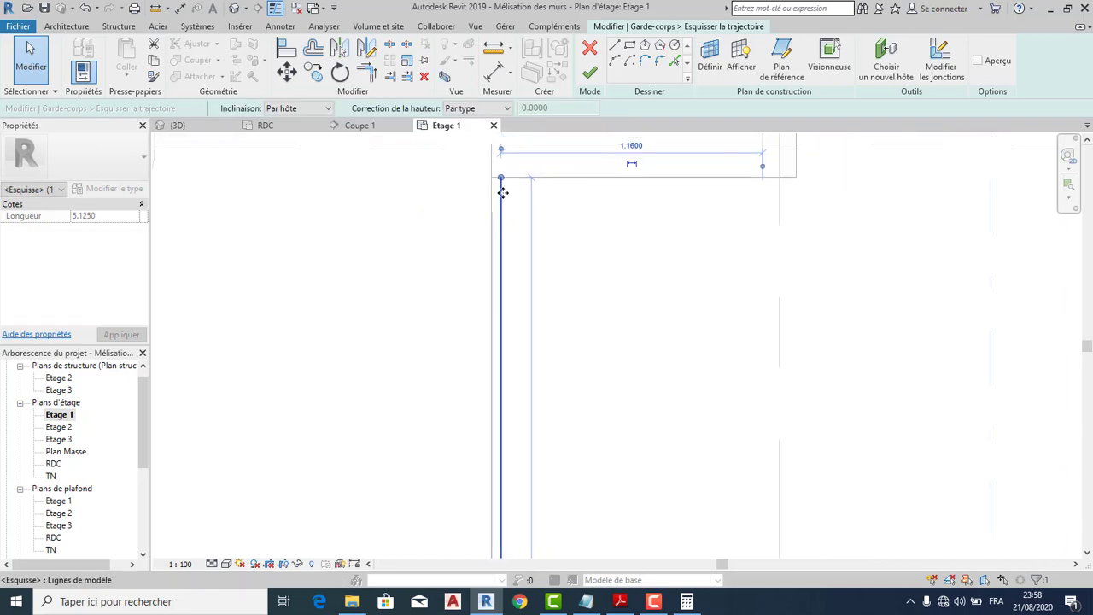
scroll(502, 194, "down", 1)
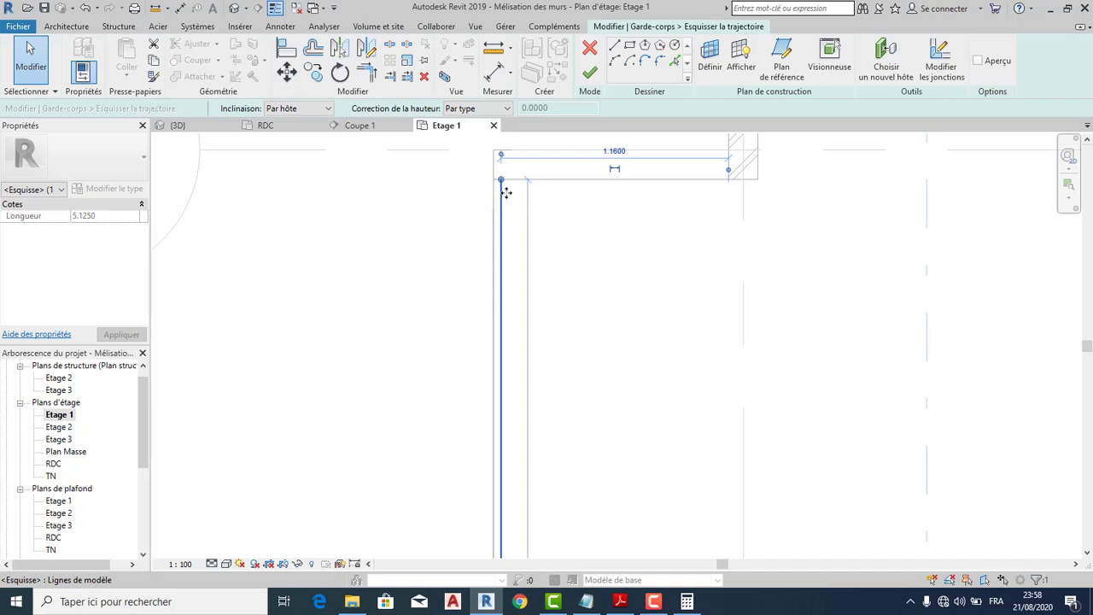
scroll(506, 193, "down", 2)
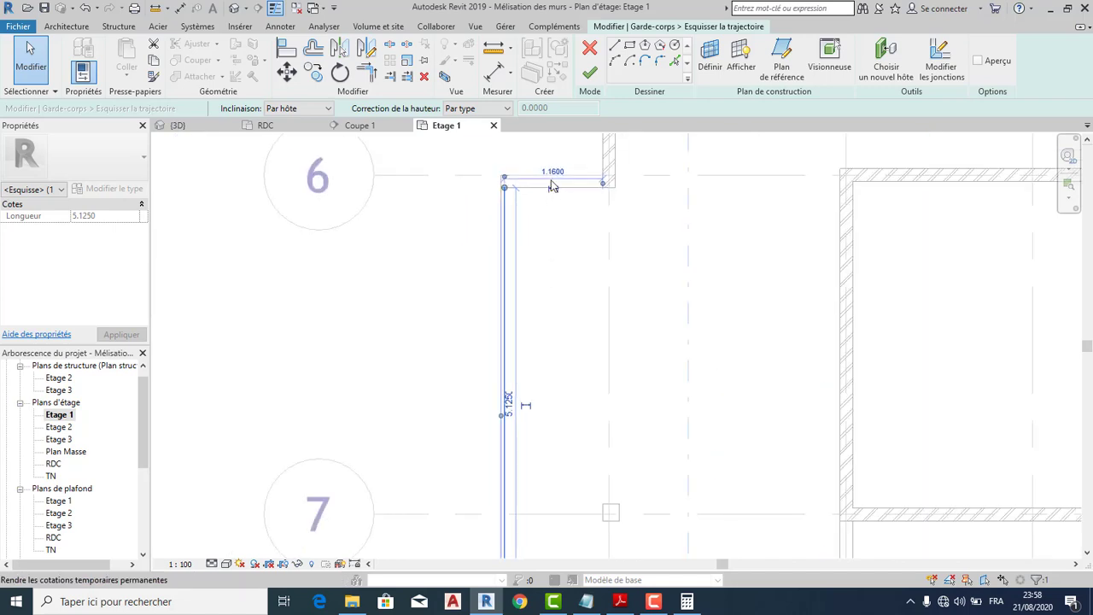
Try distances of 1.20, 1.28 and 1.18 between the side path segment and the wall near grid 6.
left_click(554, 171)
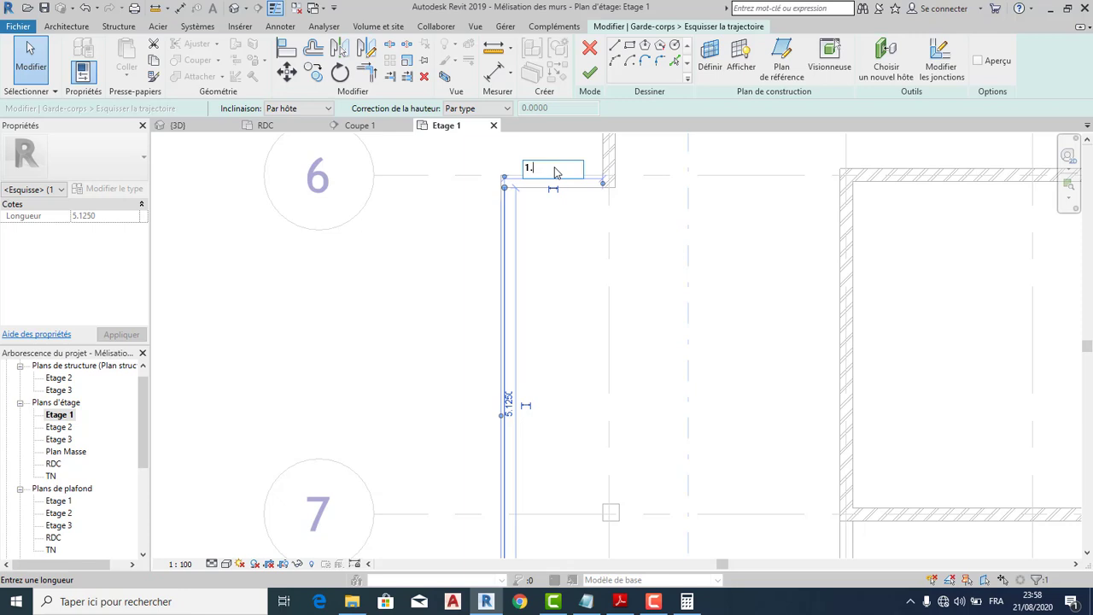
key("Return")
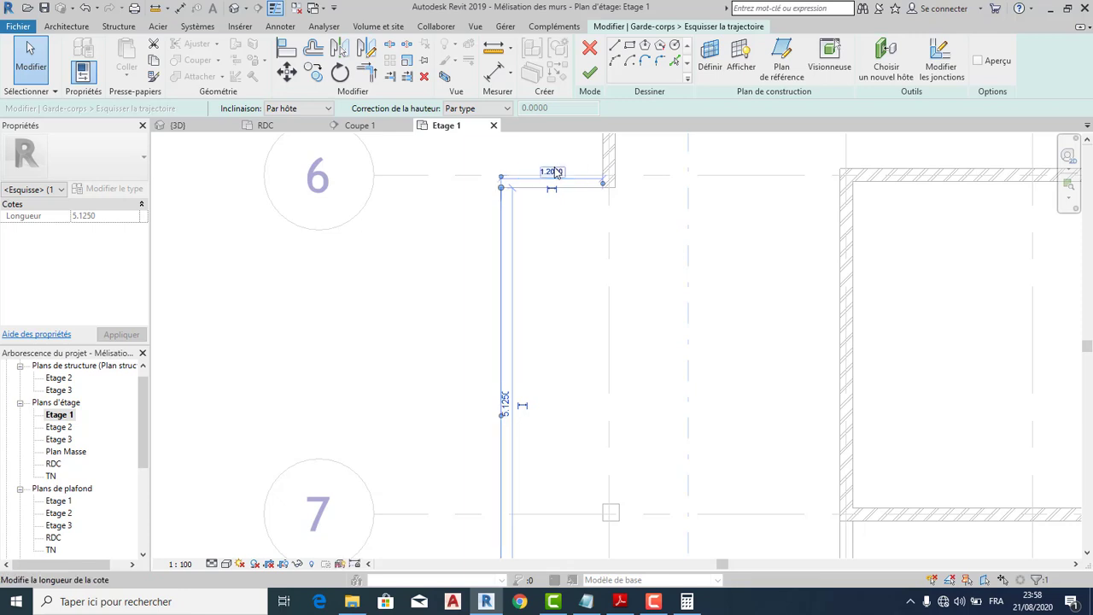
left_click(555, 172)
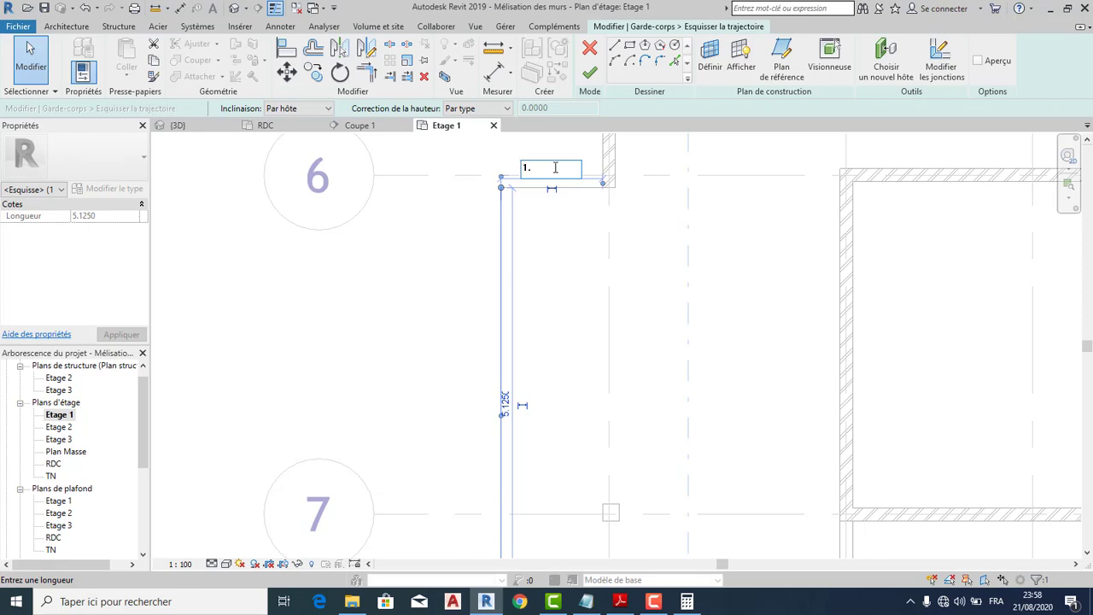
key("Return")
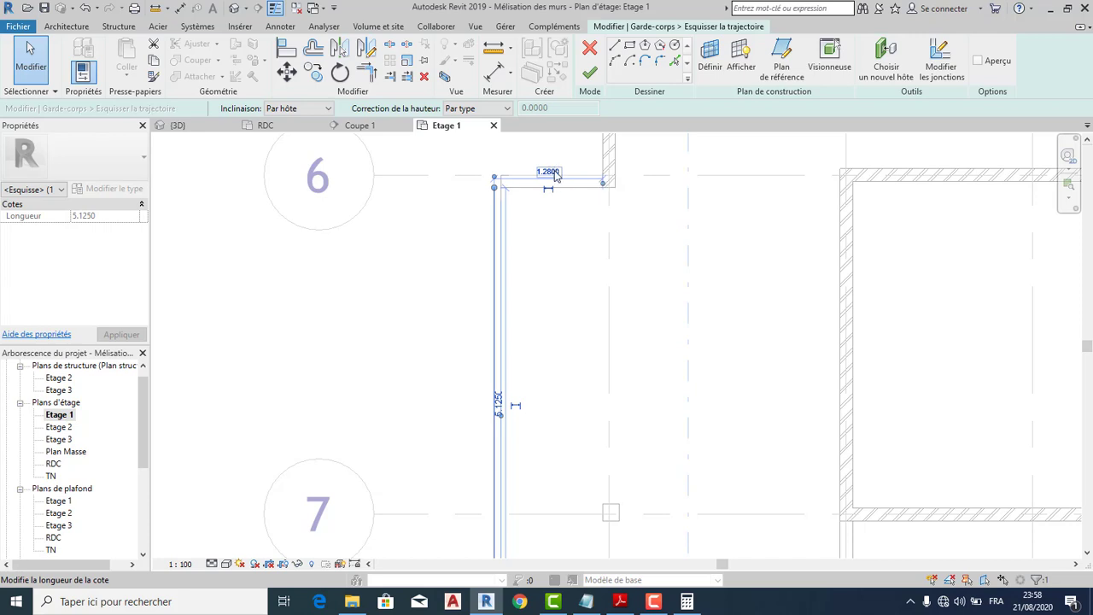
left_click(553, 172)
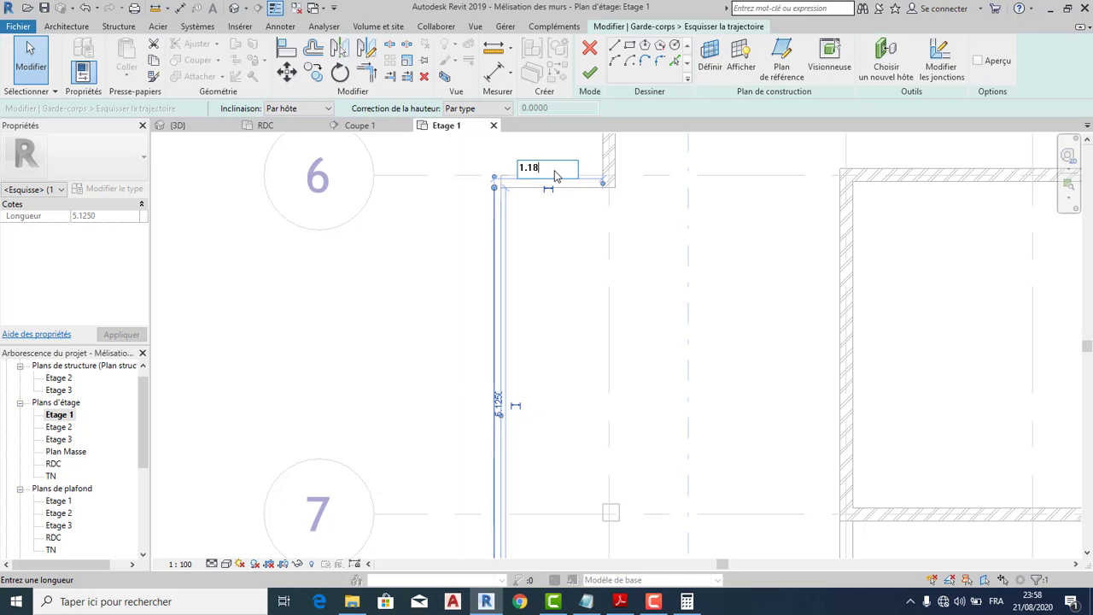
type("1.18")
key("Return")
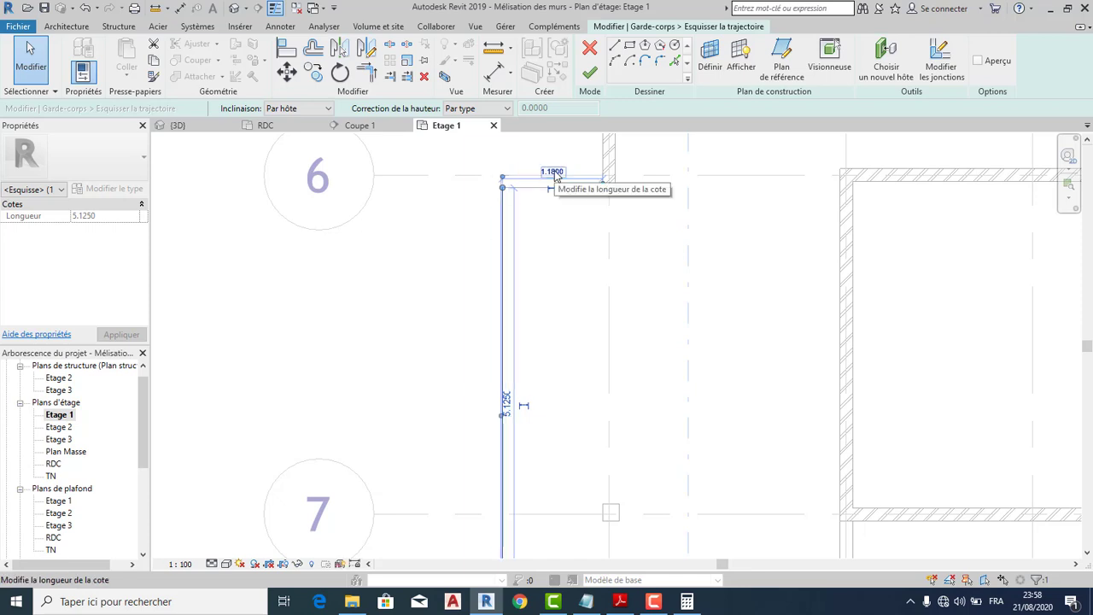
Set the distance between the side path segment and the wall near grid 6 to 1.17.
left_click(553, 172)
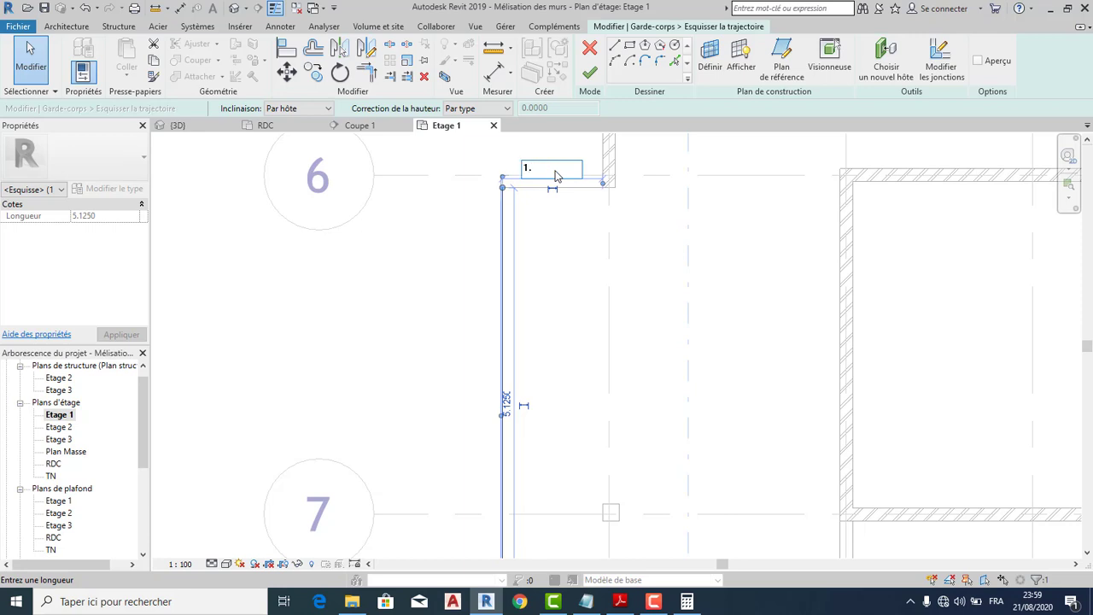
type("1.17")
key("Return")
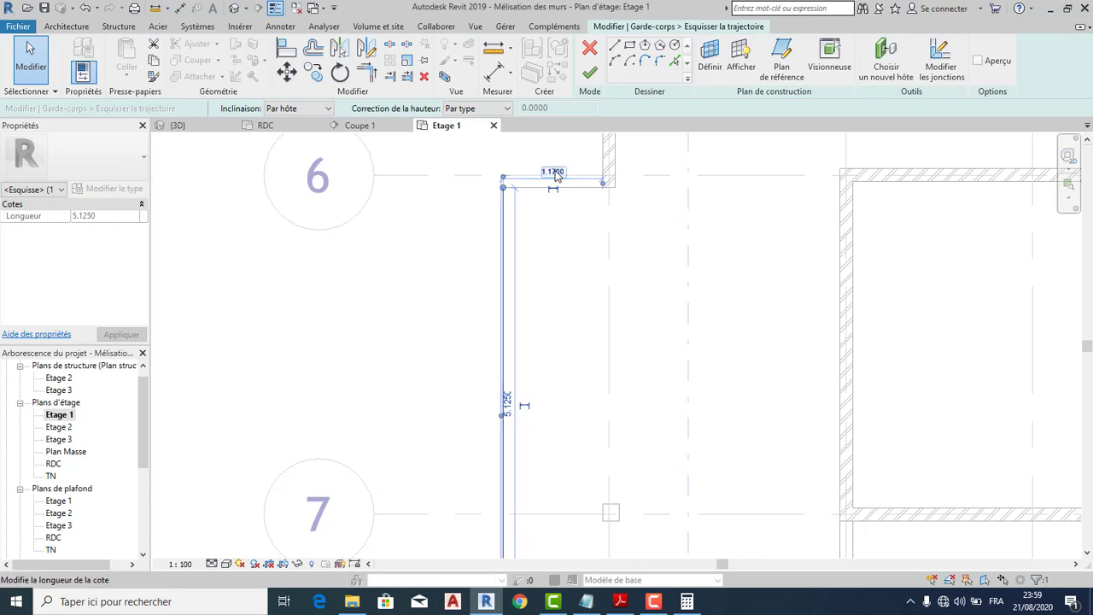
Shift the railing path's front segment below grid 7 inward, about 0.085 from the slab edge.
scroll(467, 232, "down", 1)
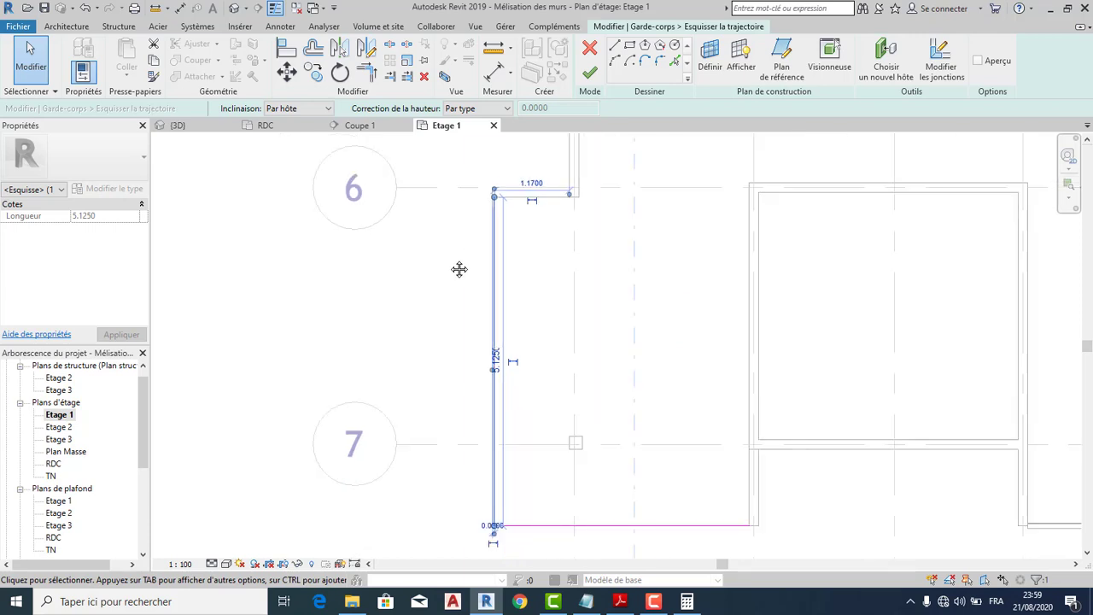
middle_click_drag(458, 268, 590, 290)
scroll(541, 478, "up", 4)
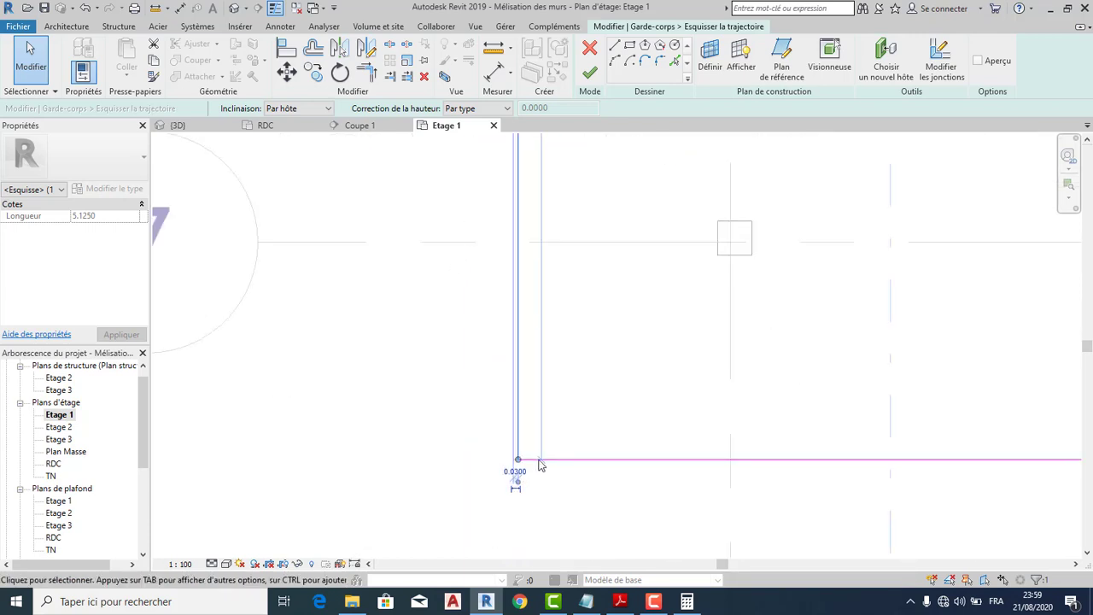
middle_click_drag(466, 442, 161, 398)
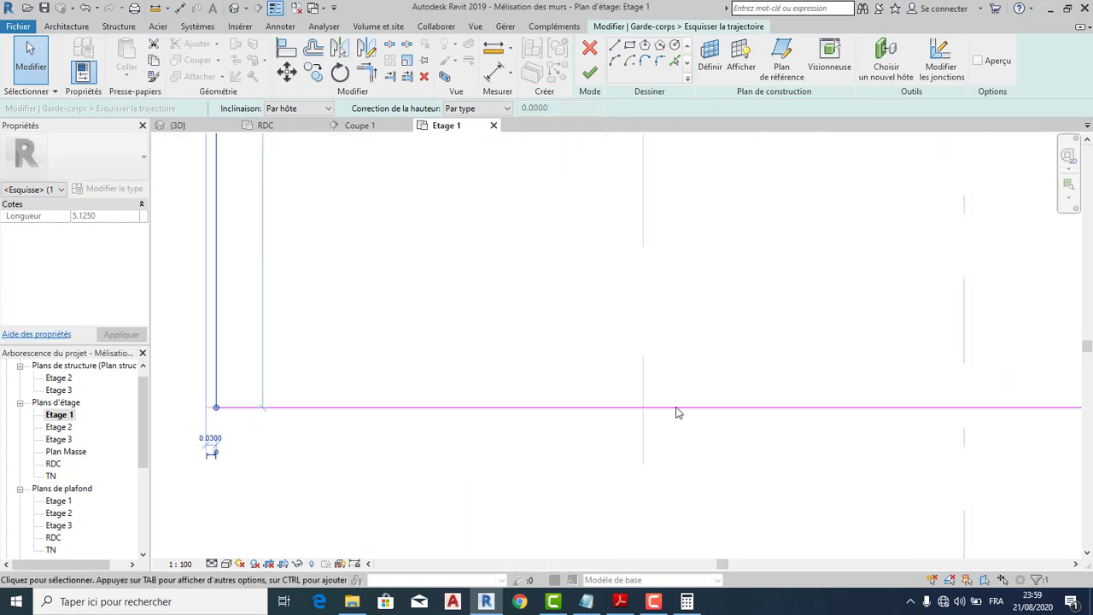
scroll(678, 412, "down", 1)
left_click(677, 412)
middle_click_drag(765, 447, 487, 420)
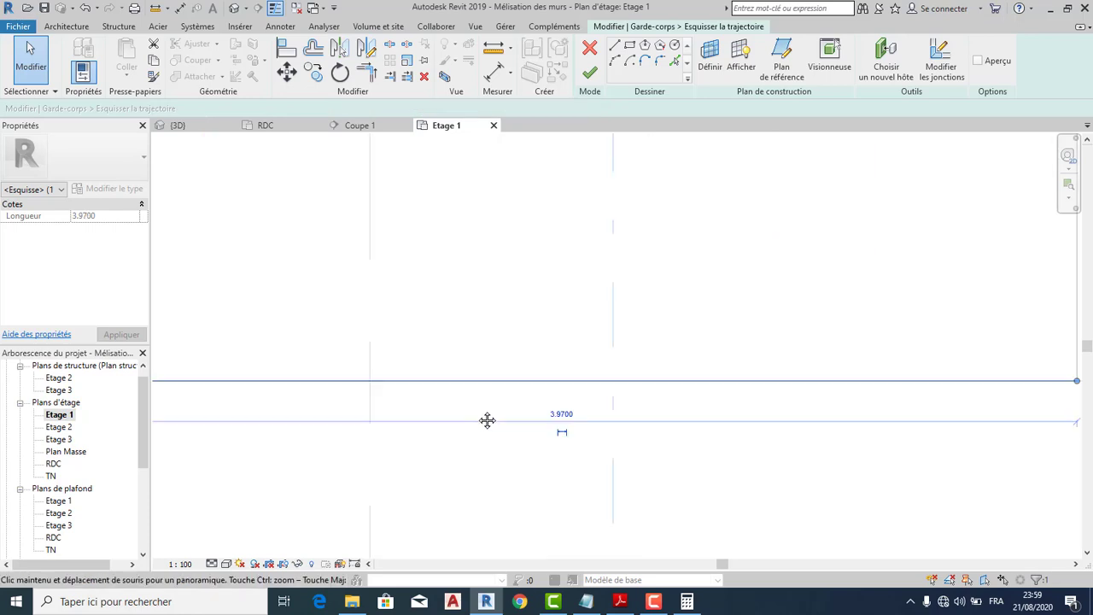
scroll(483, 418, "down", 3)
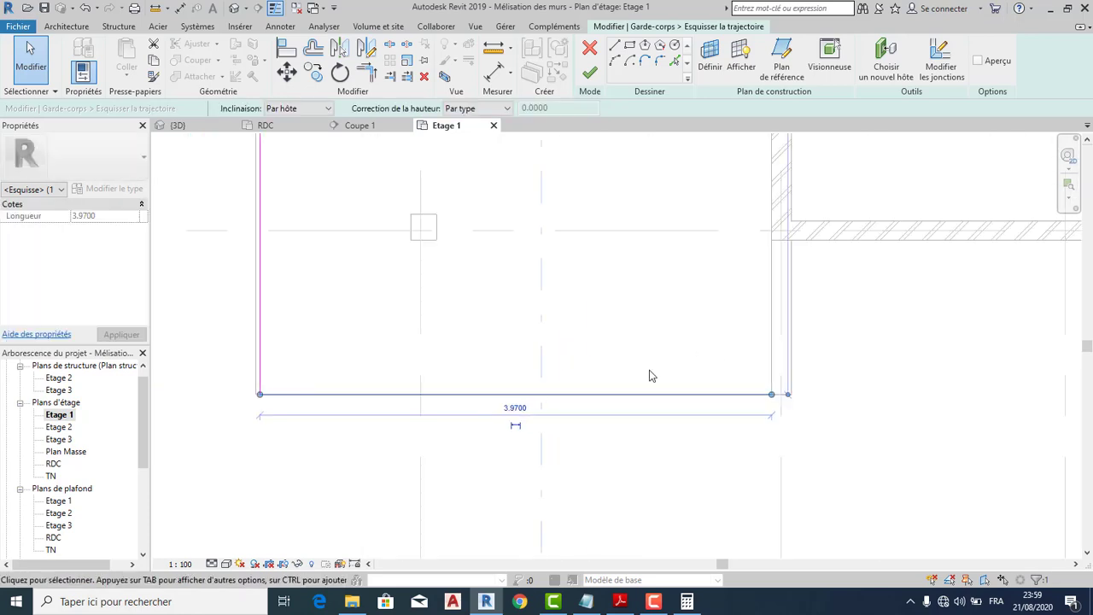
scroll(294, 399, "up", 2)
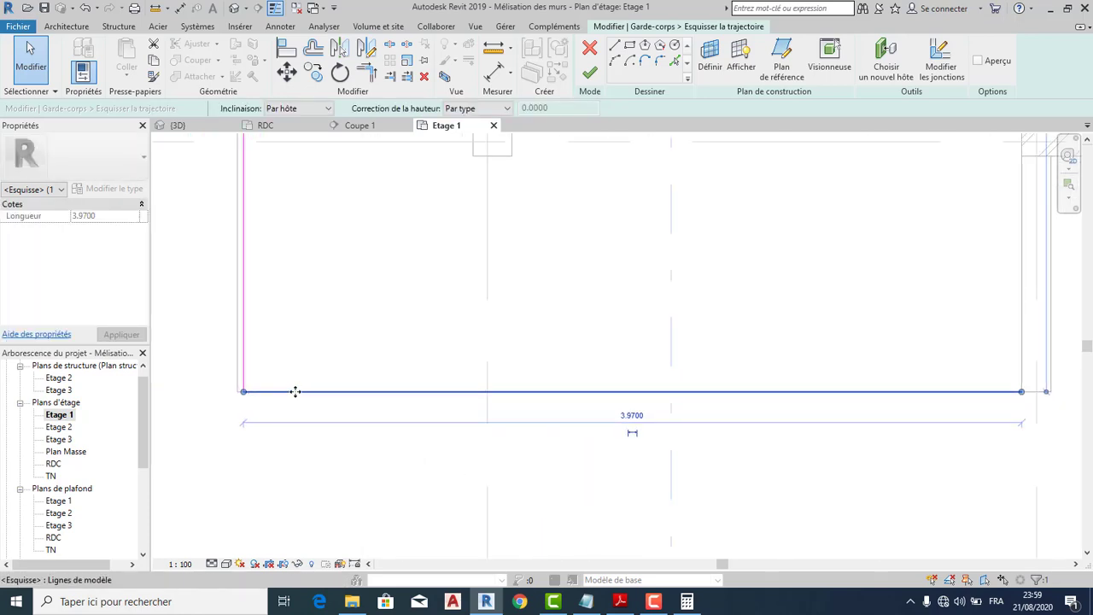
left_click_drag(294, 374, 303, 385)
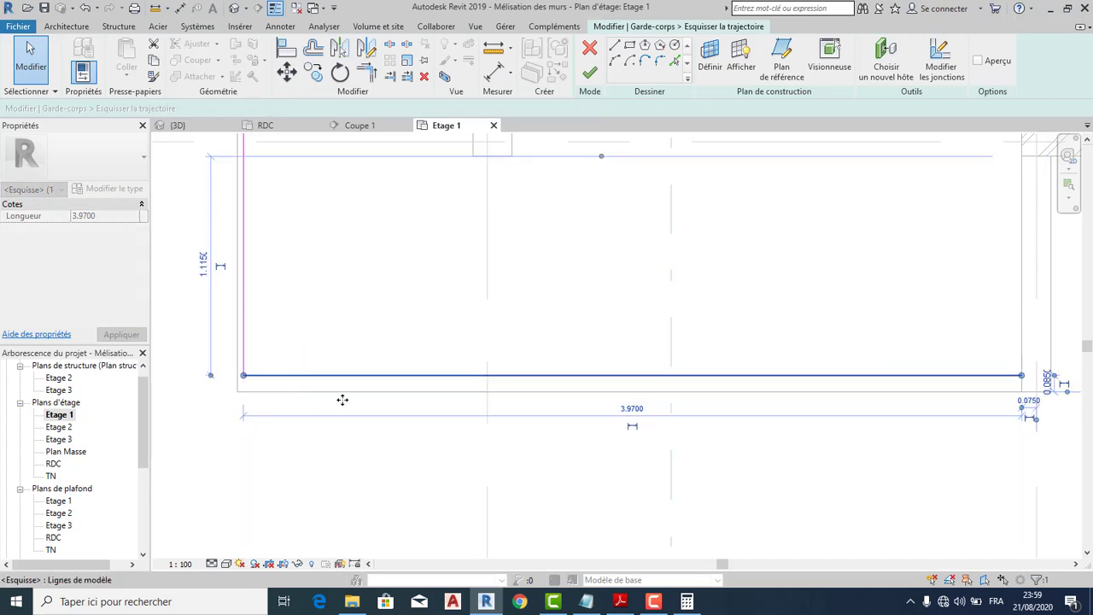
Set the front path segment's offset from the slab edge to 0.03 and finish the railing path edit.
left_click(1048, 386)
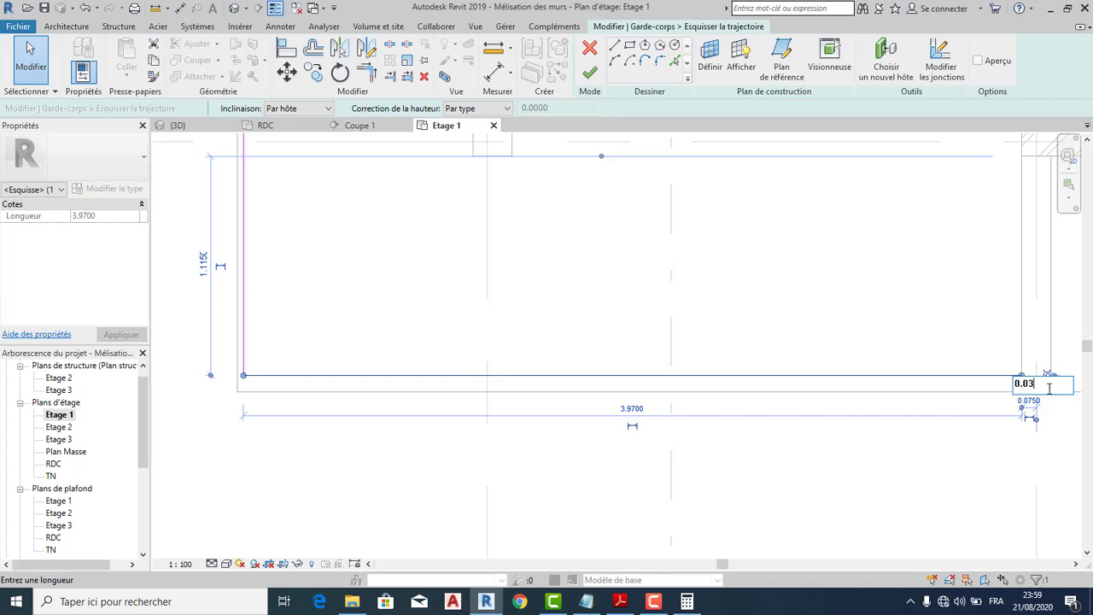
type("0.03")
key("Return")
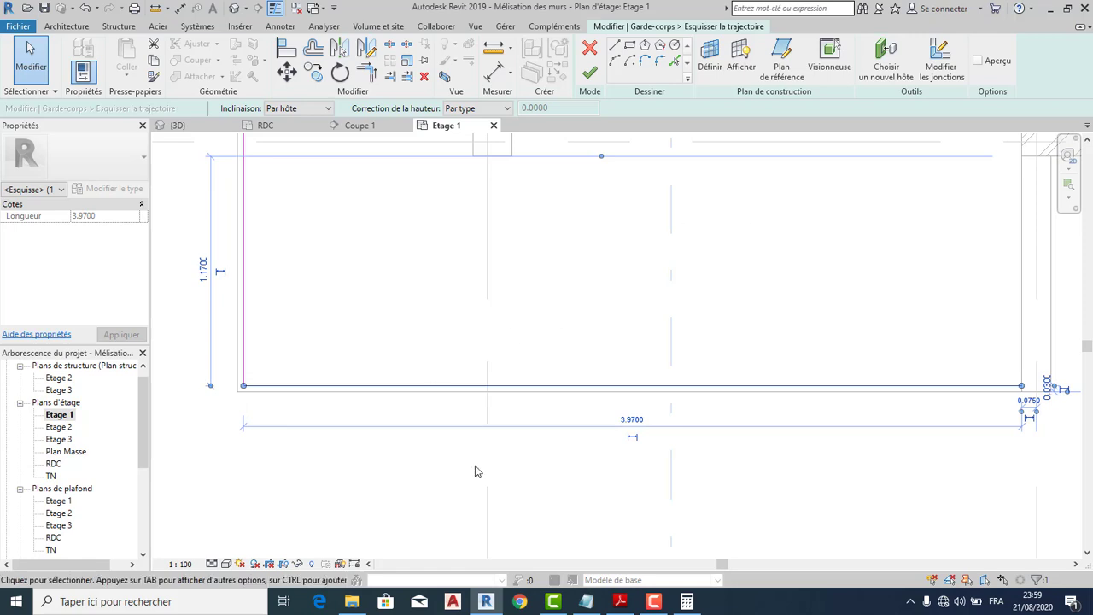
scroll(584, 474, "down", 3)
key("Escape")
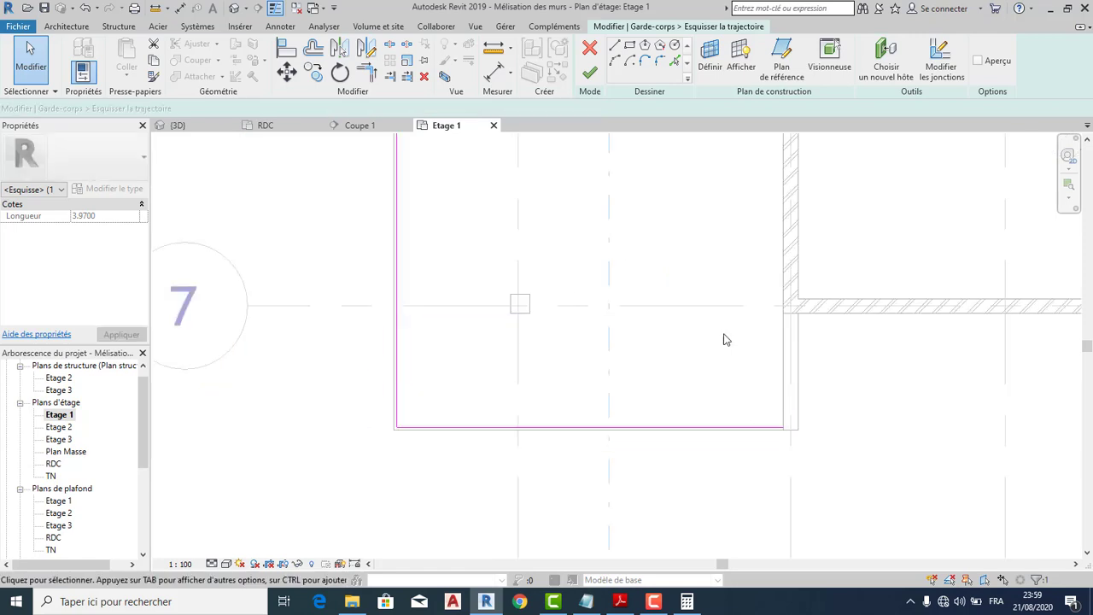
left_click(589, 72)
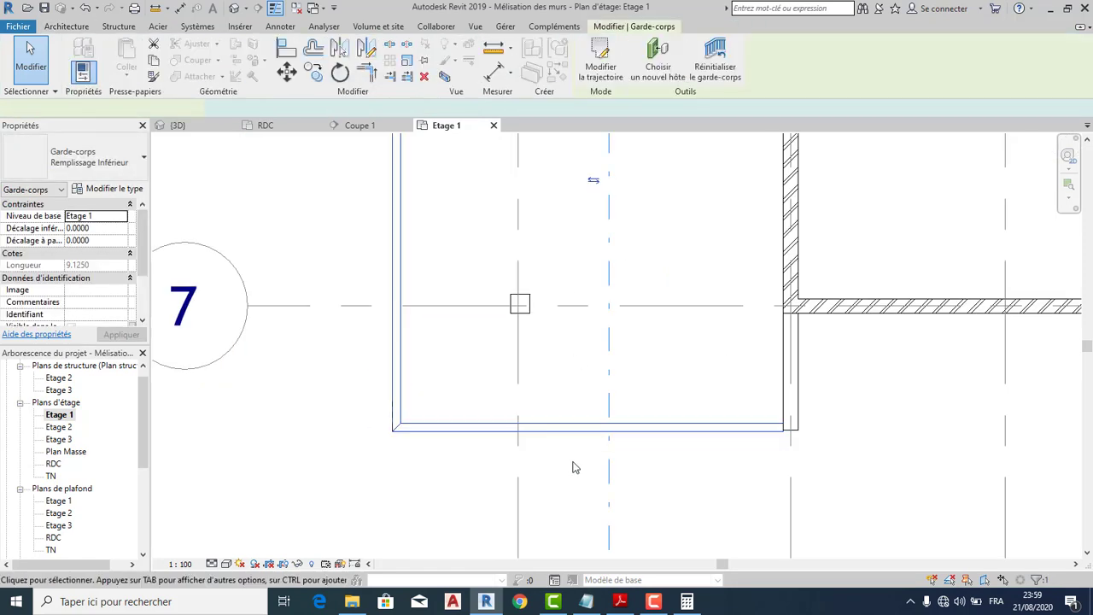
Examine the edited corner railing in plan and in the 3D view, checking its end posts against the slab edge.
scroll(793, 436, "up", 5)
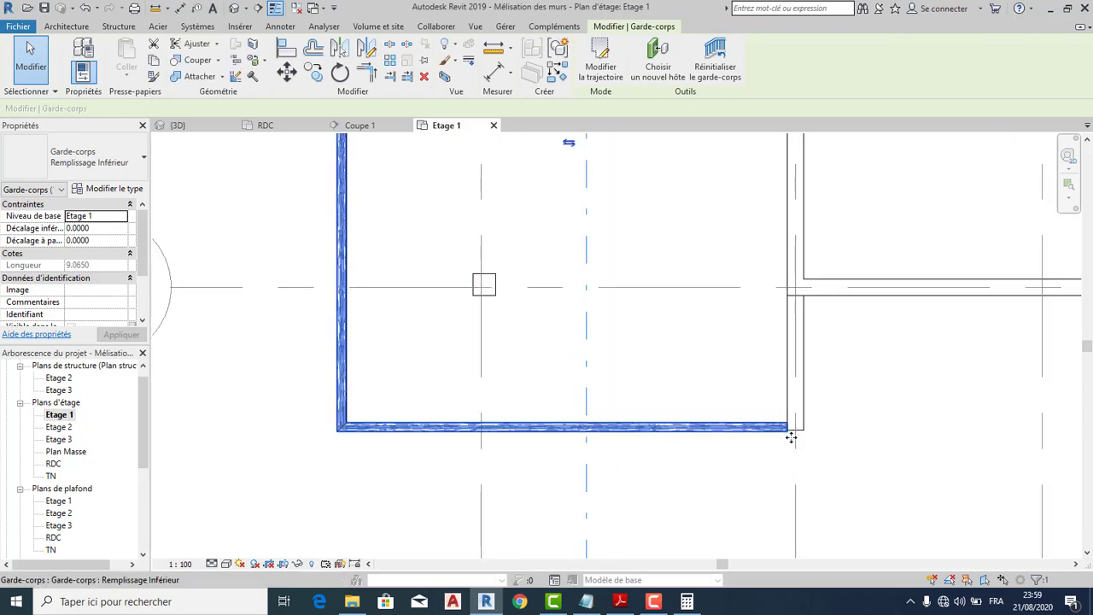
scroll(802, 461, "down", 5)
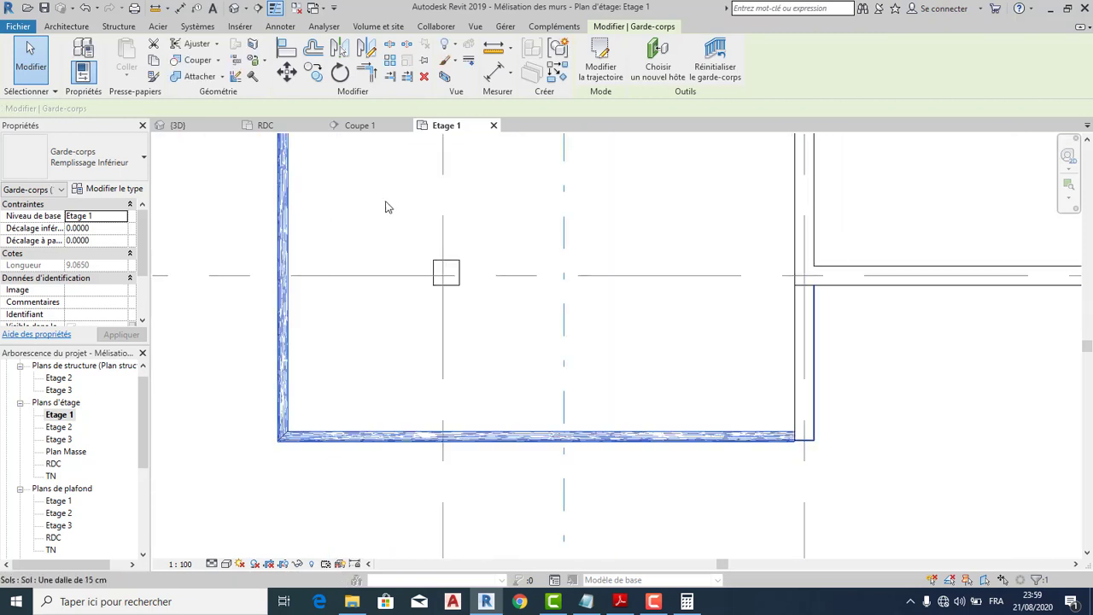
left_click(192, 126)
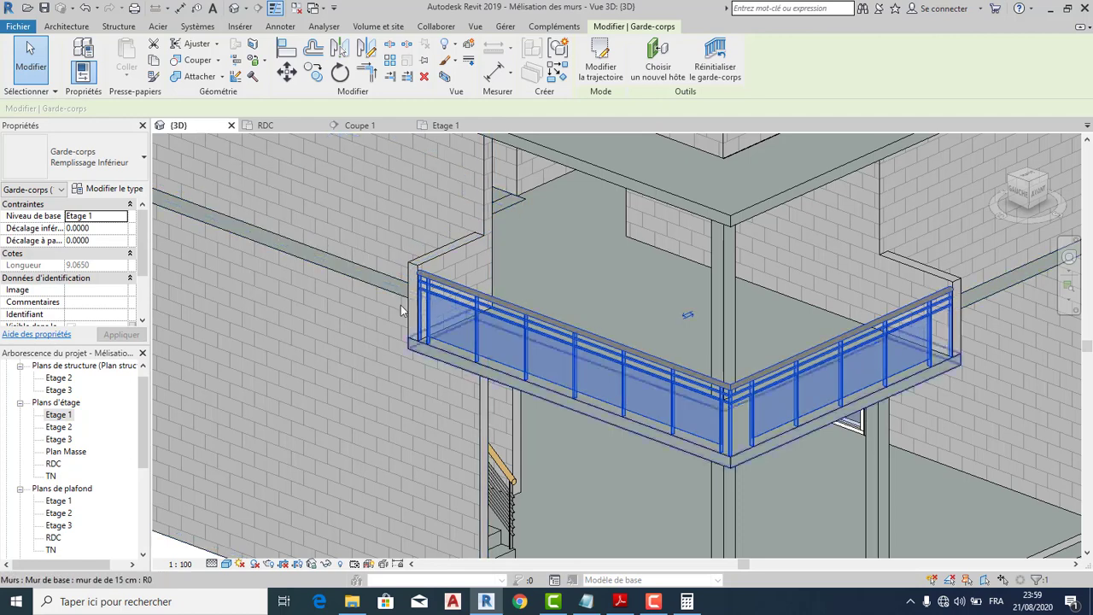
scroll(432, 351, "up", 3)
scroll(432, 351, "up", 5)
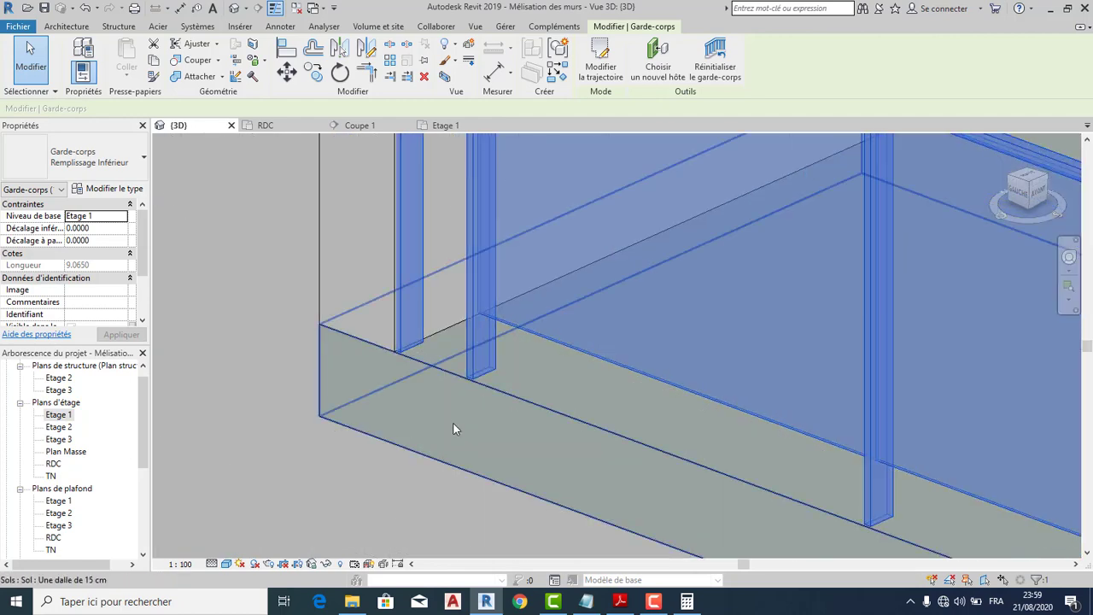
key("Escape")
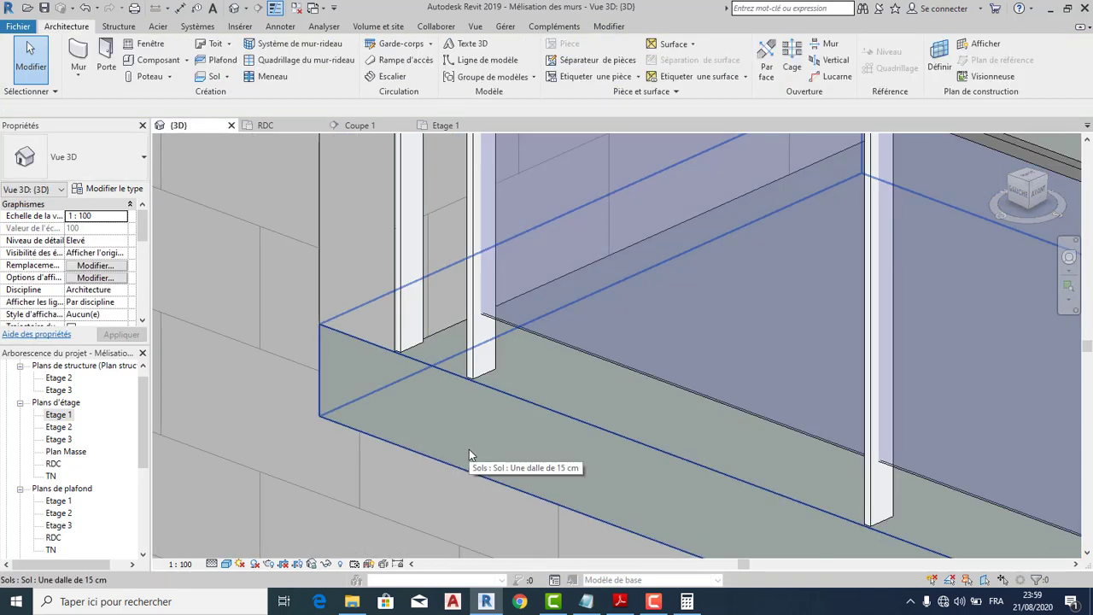
scroll(468, 449, "down", 5)
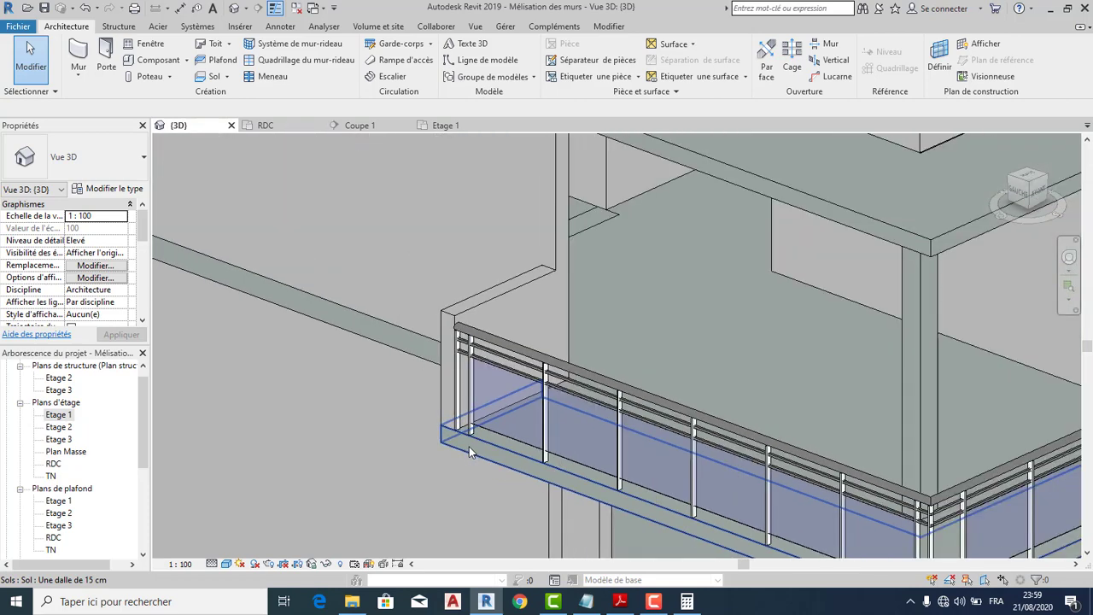
Review the whole building in the 3D view, checking the corner balcony railing, the entrance steps and the overall facade from a lower angle.
middle_click_drag(468, 449, 396, 364)
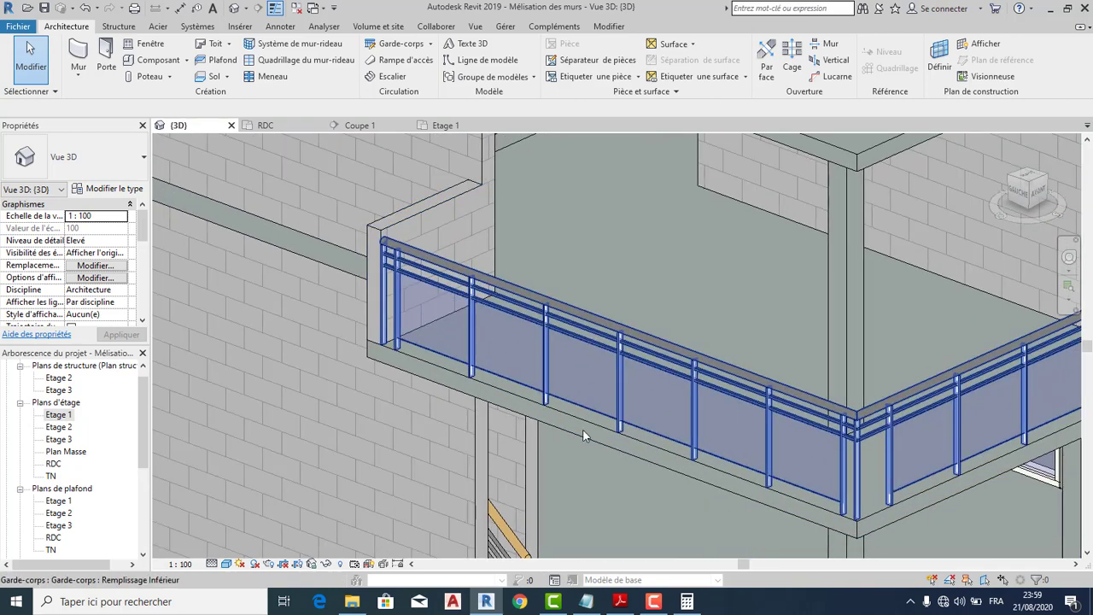
middle_click_drag(582, 428, 504, 376)
scroll(457, 344, "down", 3)
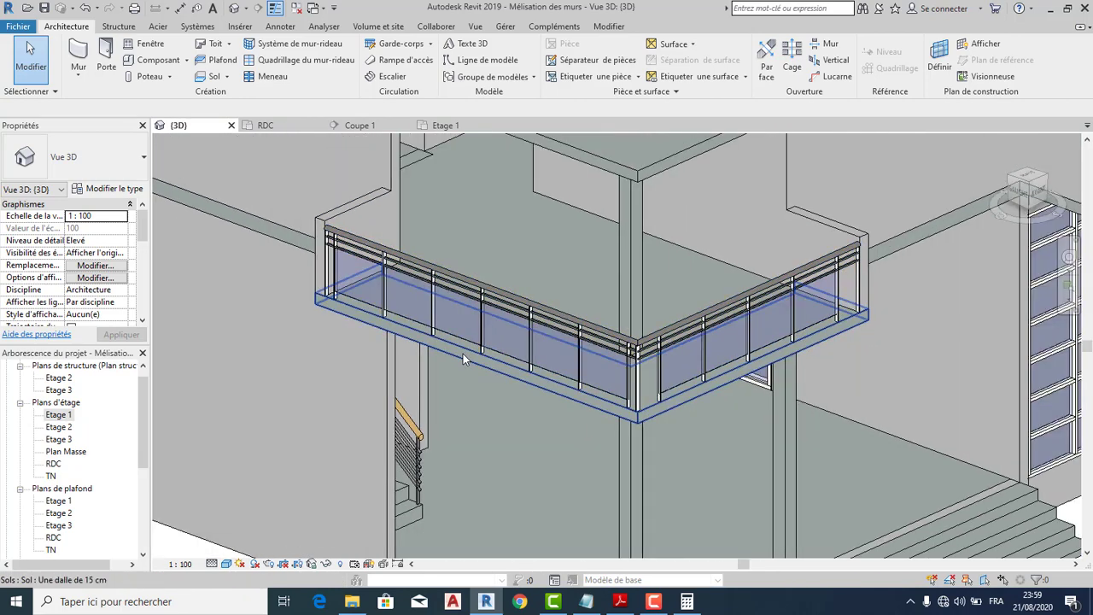
scroll(463, 354, "down", 5)
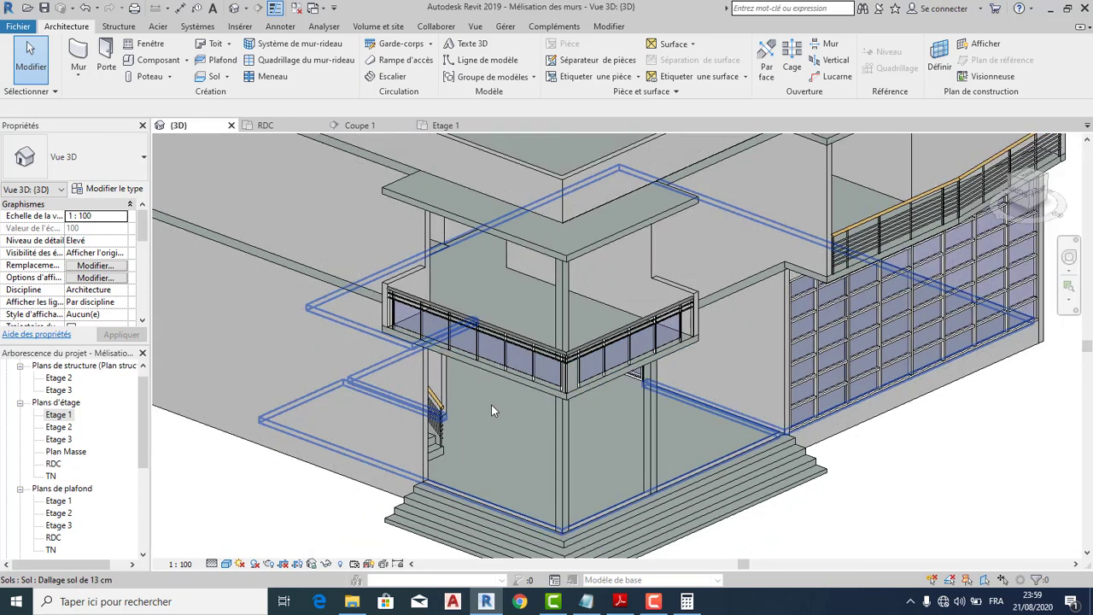
scroll(491, 404, "down", 2)
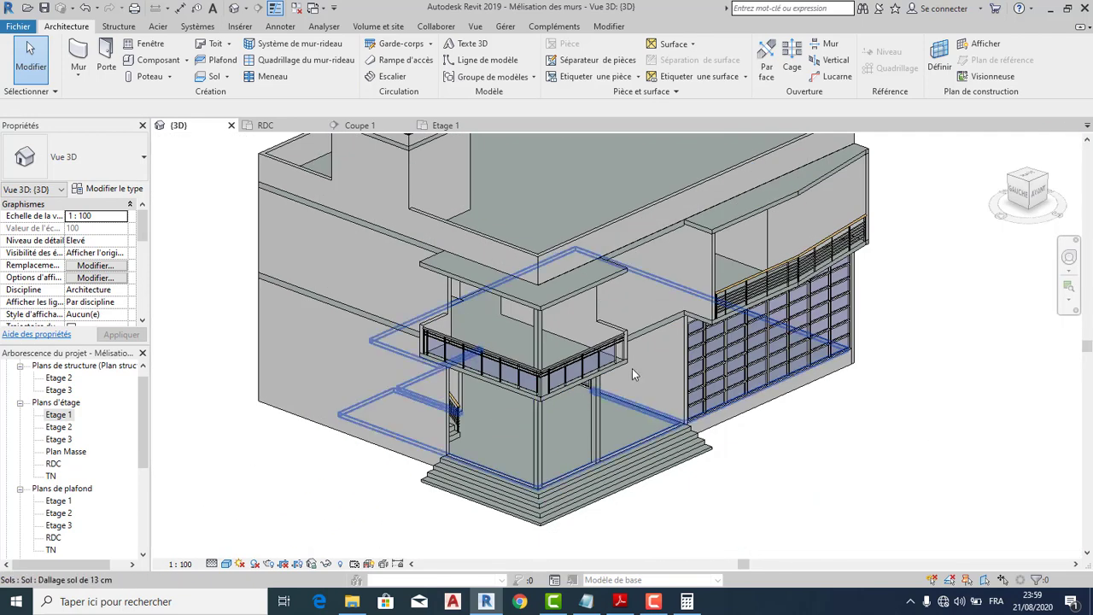
left_click(1024, 191)
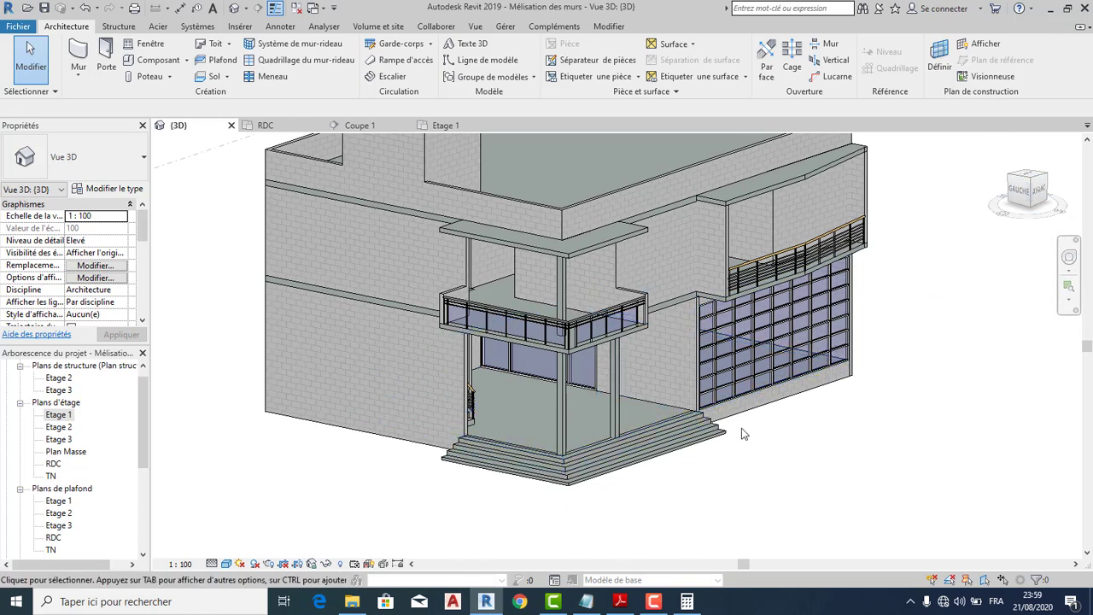
middle_click_drag(874, 439, 884, 474)
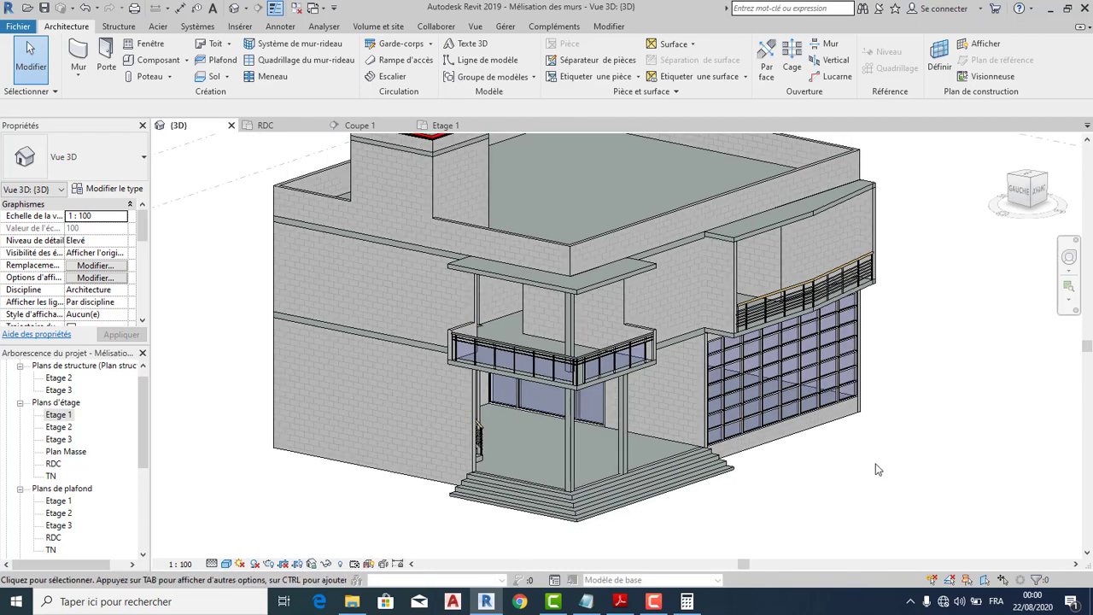
scroll(878, 468, "down", 2)
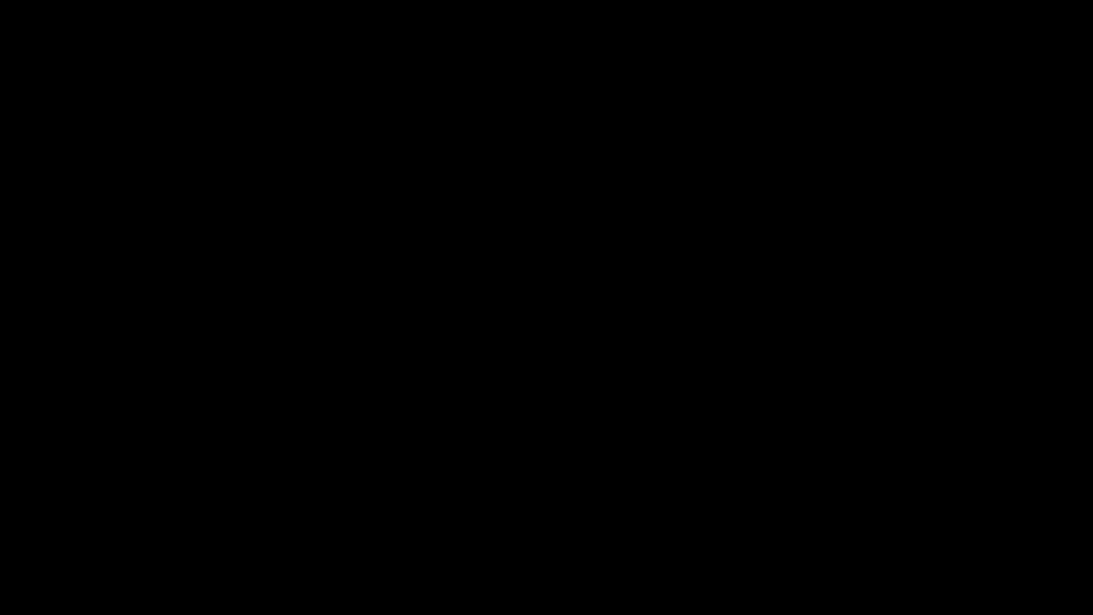